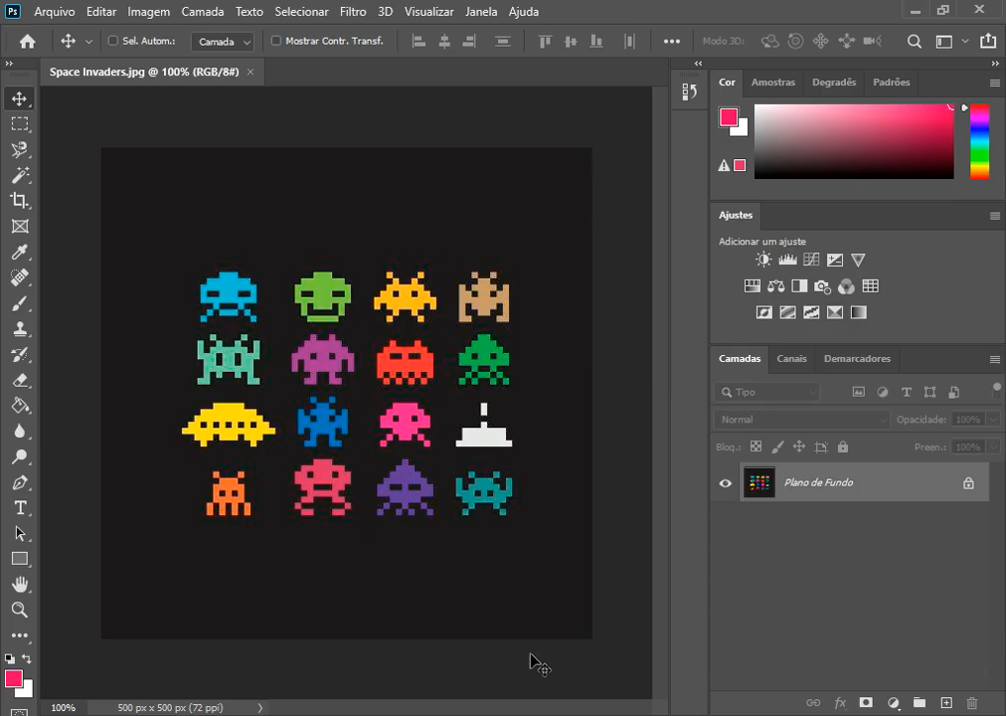
Step: Convert the locked background into a regular layer named Camada 0, with Normal mode and 100% opacity
{"action": "right_click", "coordinate": [875, 496]}
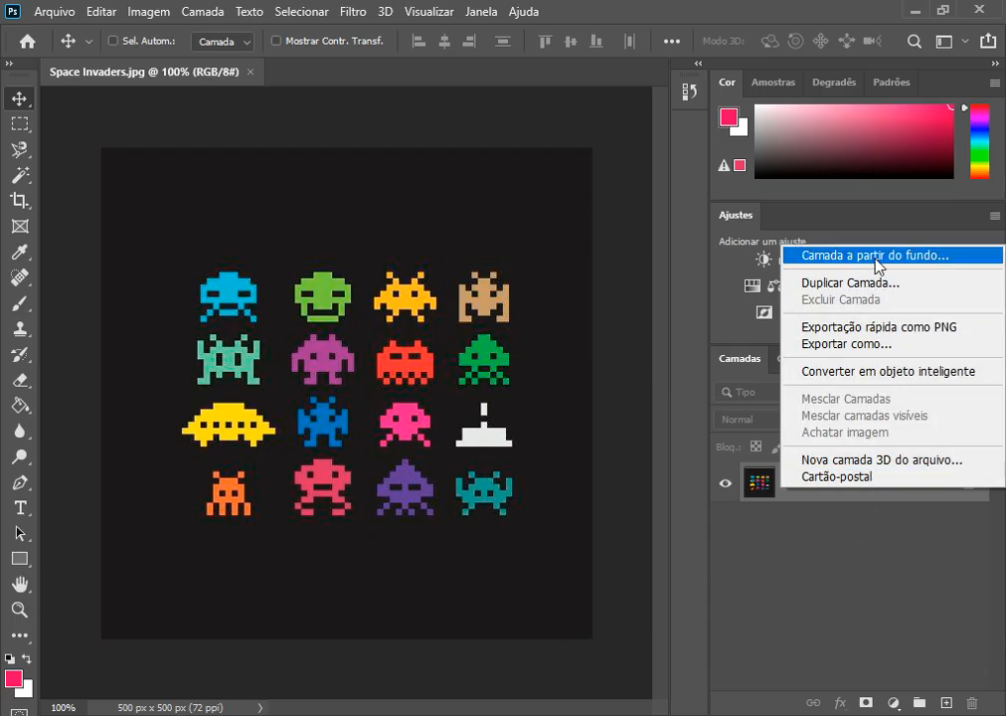
{"action": "left_click", "coordinate": [784, 257]}
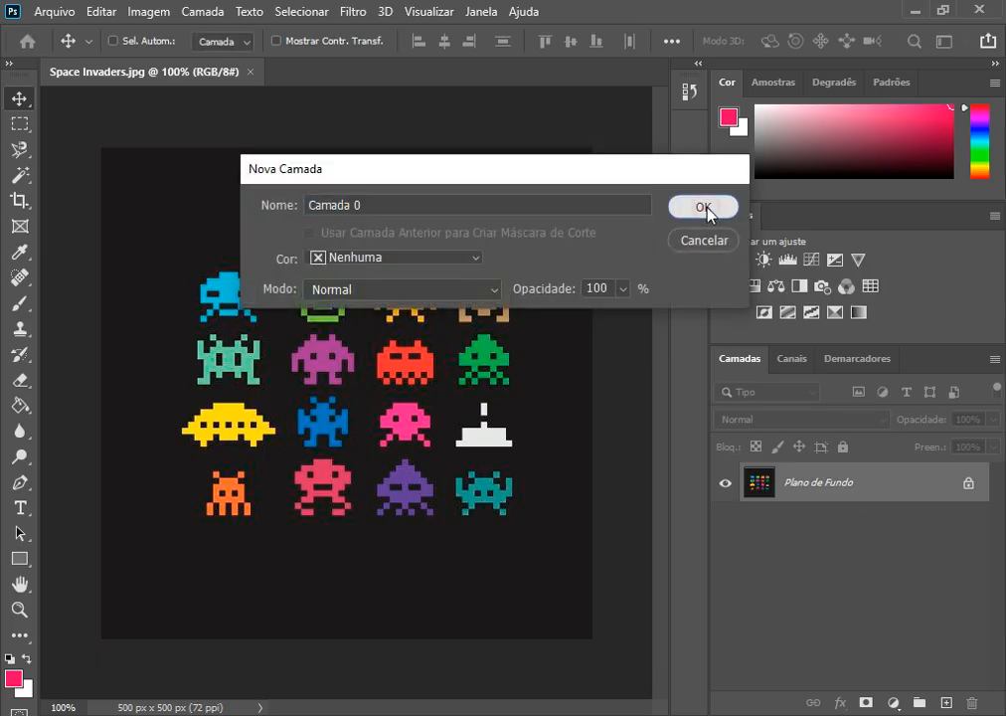
{"action": "left_click", "coordinate": [705, 207]}
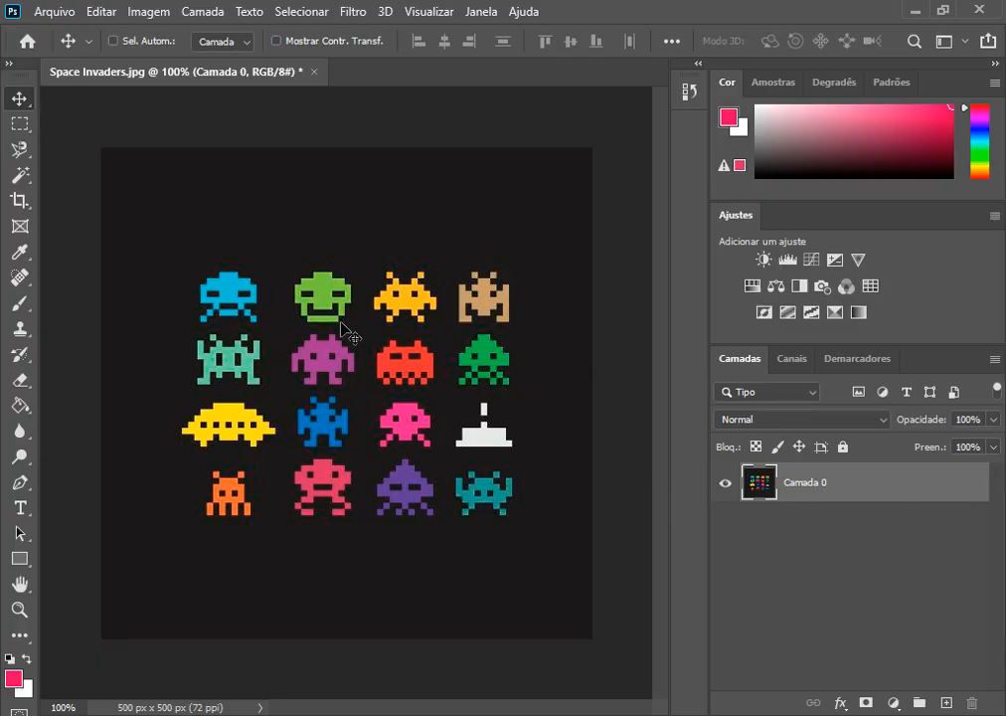
Step: Outline the light blue invader in the top row with a freehand Lasso selection
{"action": "left_click", "coordinate": [19, 129]}
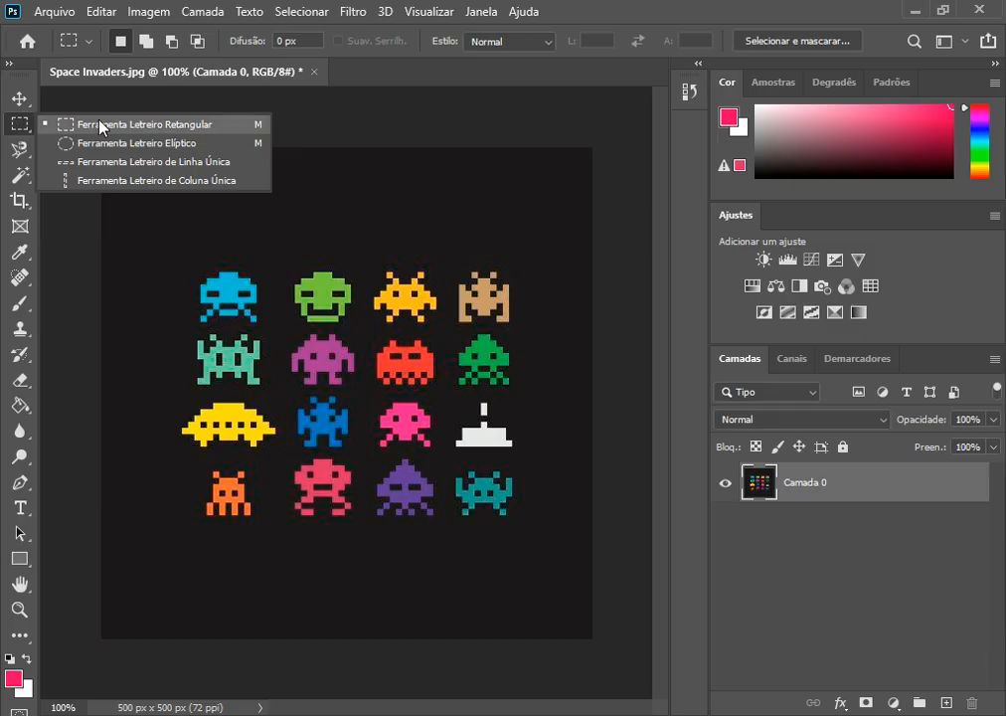
{"action": "left_click", "coordinate": [22, 102]}
{"action": "left_click", "coordinate": [18, 150]}
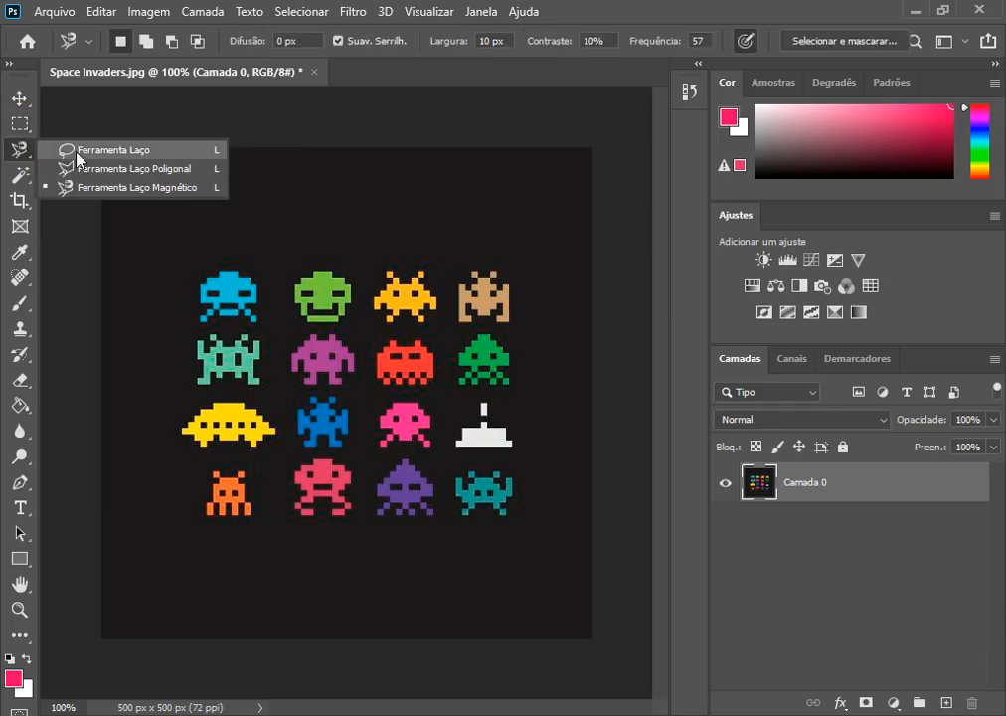
{"action": "left_click", "coordinate": [115, 152]}
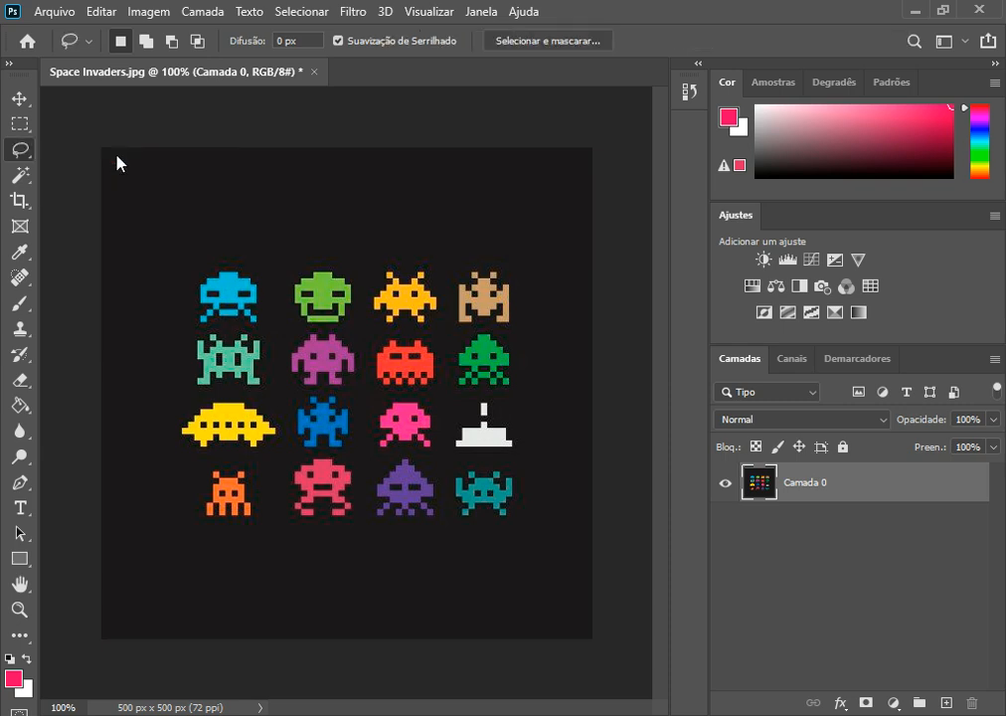
{"action": "scroll", "coordinate": [252, 252], "scroll_direction": "up", "scroll_amount": 3}
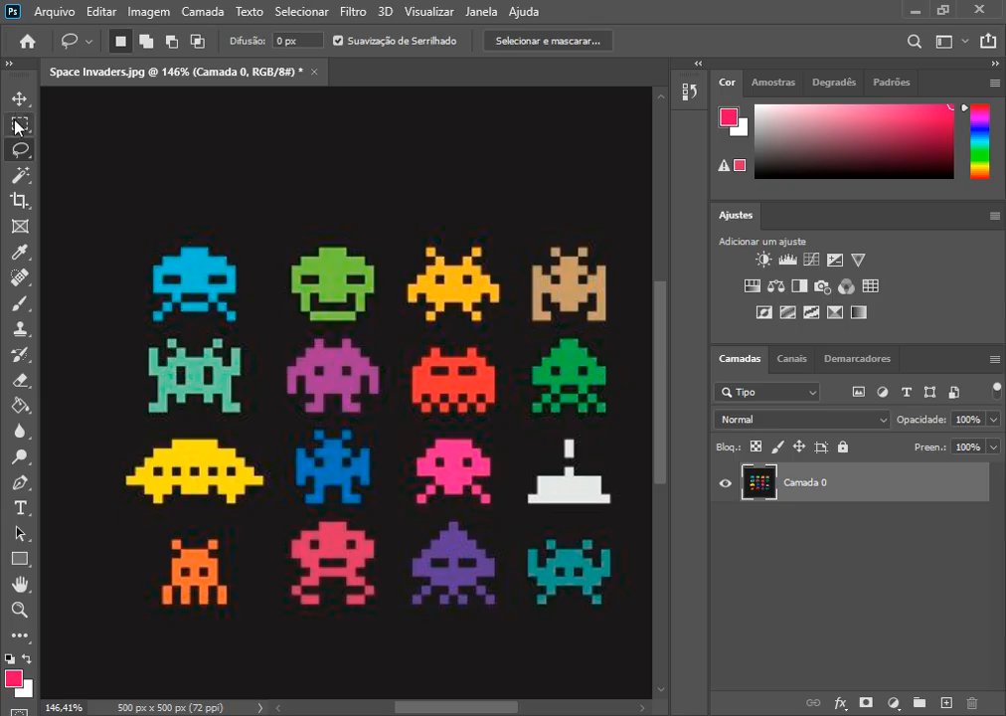
{"action": "mouse_move", "coordinate": [131, 224]}
{"action": "left_mouse_down"}
{"action": "mouse_move", "coordinate": [134, 326]}
{"action": "mouse_move", "coordinate": [258, 341]}
{"action": "mouse_move", "coordinate": [274, 263]}
{"action": "mouse_move", "coordinate": [234, 224]}
{"action": "mouse_move", "coordinate": [131, 227]}
{"action": "left_mouse_up"}
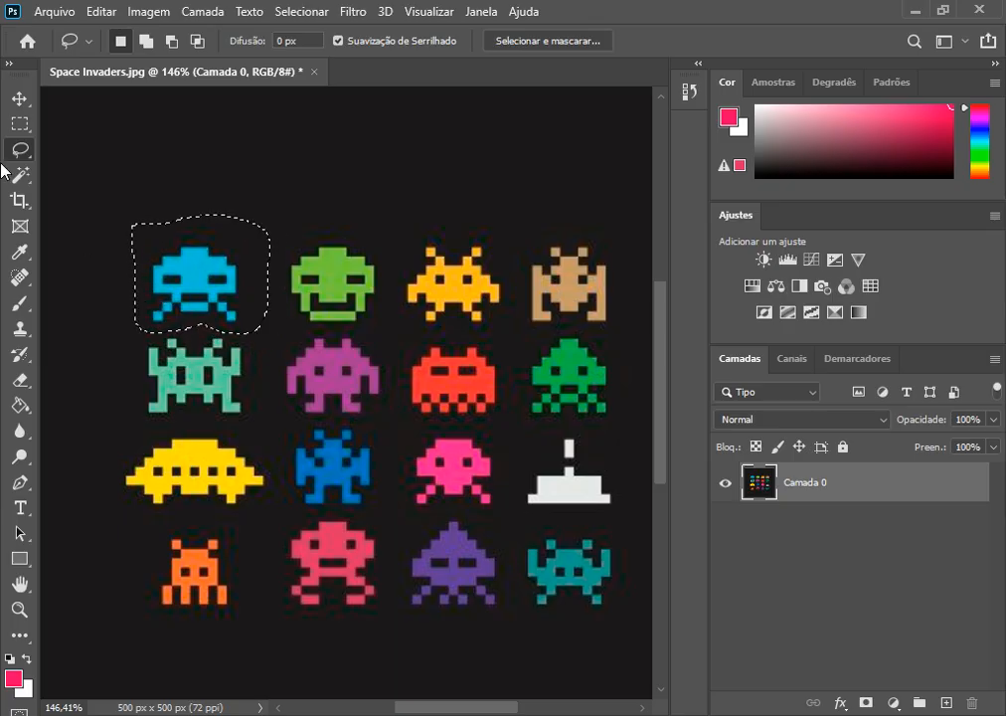
Step: Move the selected light blue invader up into the empty black area, undo the move and deselect
{"action": "left_click", "coordinate": [19, 99]}
{"action": "left_click_drag", "start_coordinate": [166, 282], "coordinate": [265, 179]}
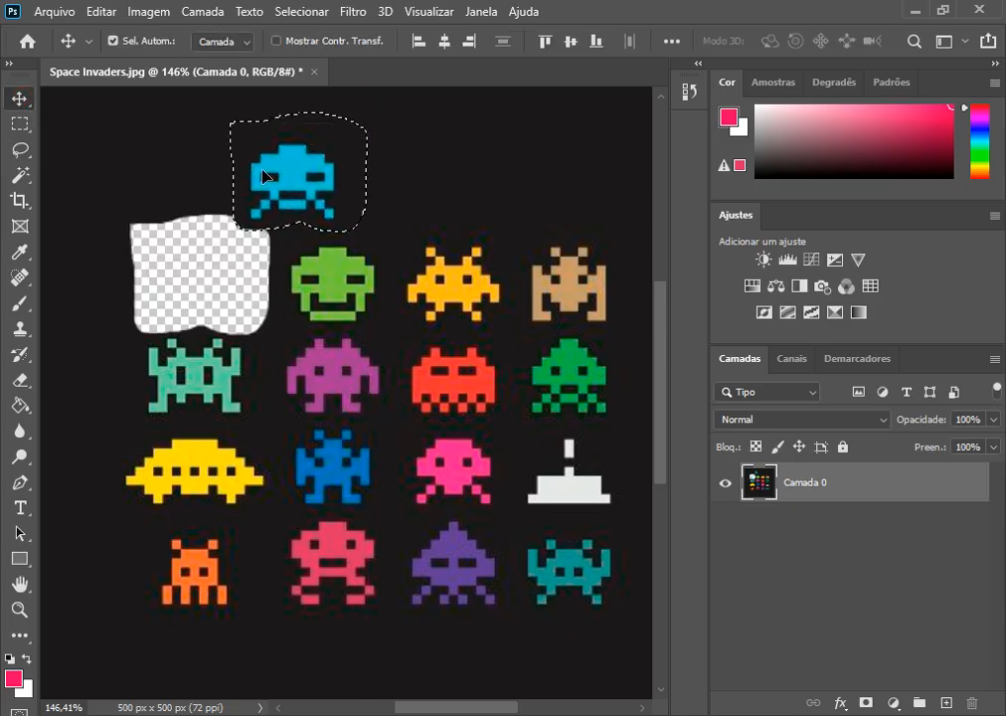
{"action": "key", "text": "ctrl+z"}
{"action": "key", "text": "ctrl+d"}
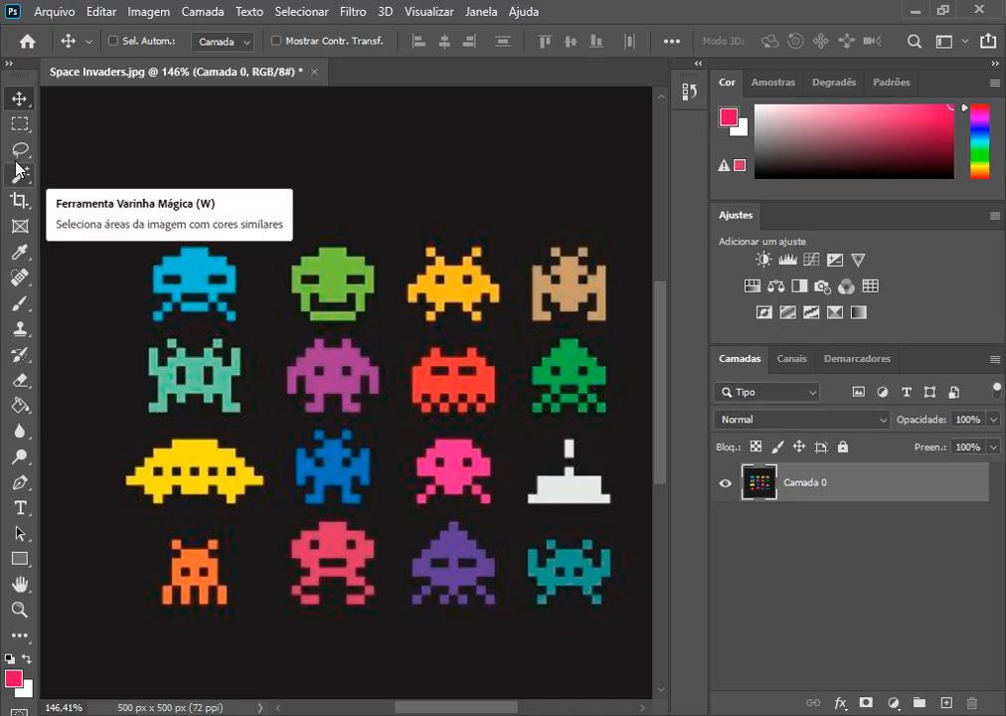
Step: Draw several freehand Lasso test selections in the empty area above the invaders, then clear the selection
{"action": "left_click", "coordinate": [20, 149]}
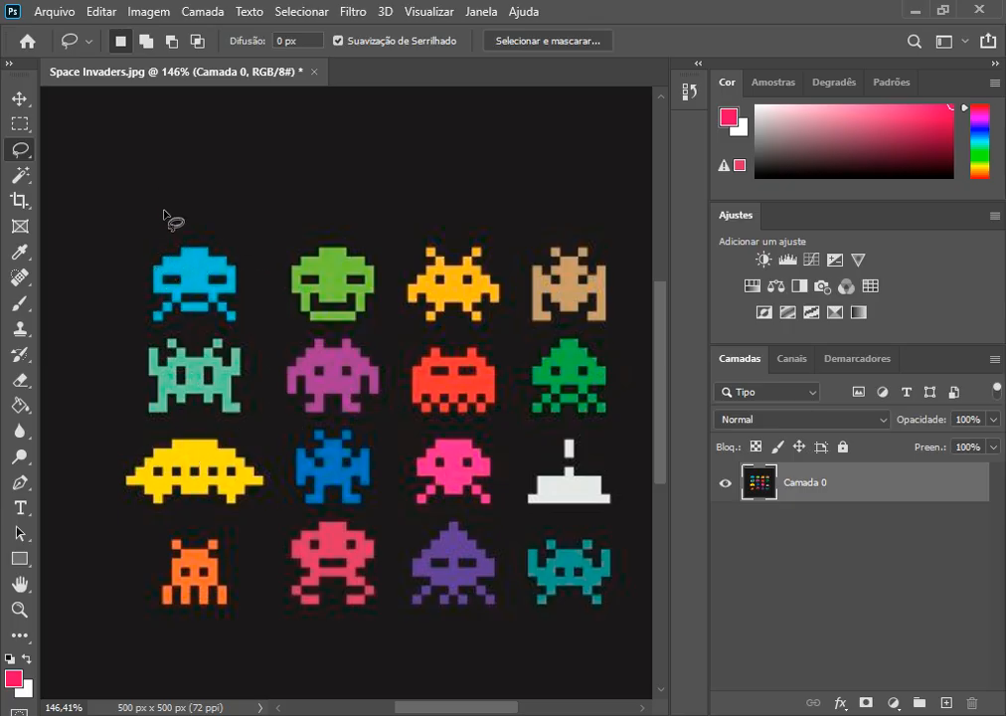
{"action": "mouse_move", "coordinate": [165, 218]}
{"action": "left_mouse_down"}
{"action": "mouse_move", "coordinate": [187, 169]}
{"action": "mouse_move", "coordinate": [221, 150]}
{"action": "mouse_move", "coordinate": [284, 137]}
{"action": "mouse_move", "coordinate": [342, 175]}
{"action": "mouse_move", "coordinate": [333, 203]}
{"action": "mouse_move", "coordinate": [275, 192]}
{"action": "mouse_move", "coordinate": [266, 166]}
{"action": "mouse_move", "coordinate": [285, 143]}
{"action": "mouse_move", "coordinate": [308, 199]}
{"action": "left_mouse_up"}
{"action": "key", "text": "shift"}
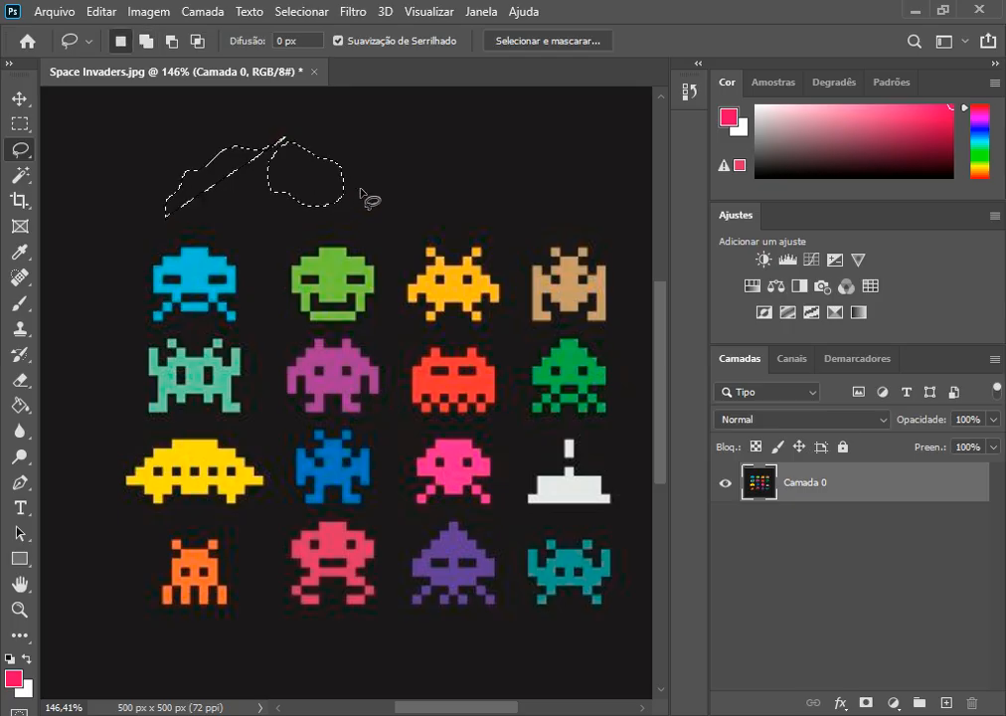
{"action": "mouse_move", "coordinate": [386, 141]}
{"action": "left_mouse_down"}
{"action": "mouse_move", "coordinate": [468, 184]}
{"action": "mouse_move", "coordinate": [388, 141]}
{"action": "left_mouse_up"}
{"action": "mouse_move", "coordinate": [500, 120]}
{"action": "left_mouse_down"}
{"action": "mouse_move", "coordinate": [467, 120]}
{"action": "mouse_move", "coordinate": [402, 157]}
{"action": "mouse_move", "coordinate": [389, 194]}
{"action": "mouse_move", "coordinate": [421, 212]}
{"action": "mouse_move", "coordinate": [483, 196]}
{"action": "mouse_move", "coordinate": [499, 122]}
{"action": "left_mouse_up"}
{"action": "mouse_move", "coordinate": [264, 125]}
{"action": "left_mouse_down"}
{"action": "mouse_move", "coordinate": [199, 141]}
{"action": "mouse_move", "coordinate": [196, 172]}
{"action": "mouse_move", "coordinate": [244, 208]}
{"action": "mouse_move", "coordinate": [294, 203]}
{"action": "mouse_move", "coordinate": [324, 150]}
{"action": "mouse_move", "coordinate": [301, 123]}
{"action": "mouse_move", "coordinate": [261, 127]}
{"action": "left_mouse_up"}
{"action": "mouse_move", "coordinate": [120, 154]}
{"action": "left_mouse_down"}
{"action": "mouse_move", "coordinate": [111, 231]}
{"action": "mouse_move", "coordinate": [260, 154]}
{"action": "mouse_move", "coordinate": [189, 130]}
{"action": "mouse_move", "coordinate": [121, 156]}
{"action": "left_mouse_up"}
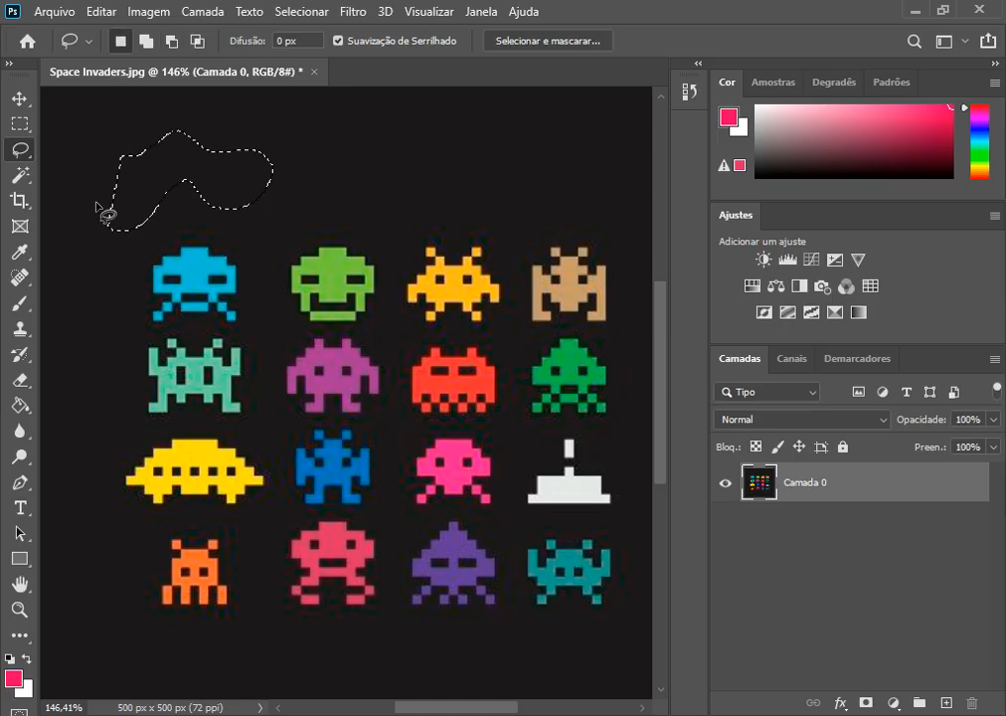
{"action": "left_click", "coordinate": [94, 209]}
Step: Draw a five-sided Polygonal Lasso test selection in the empty area above the invaders, then clear it
{"action": "right_click", "coordinate": [21, 150]}
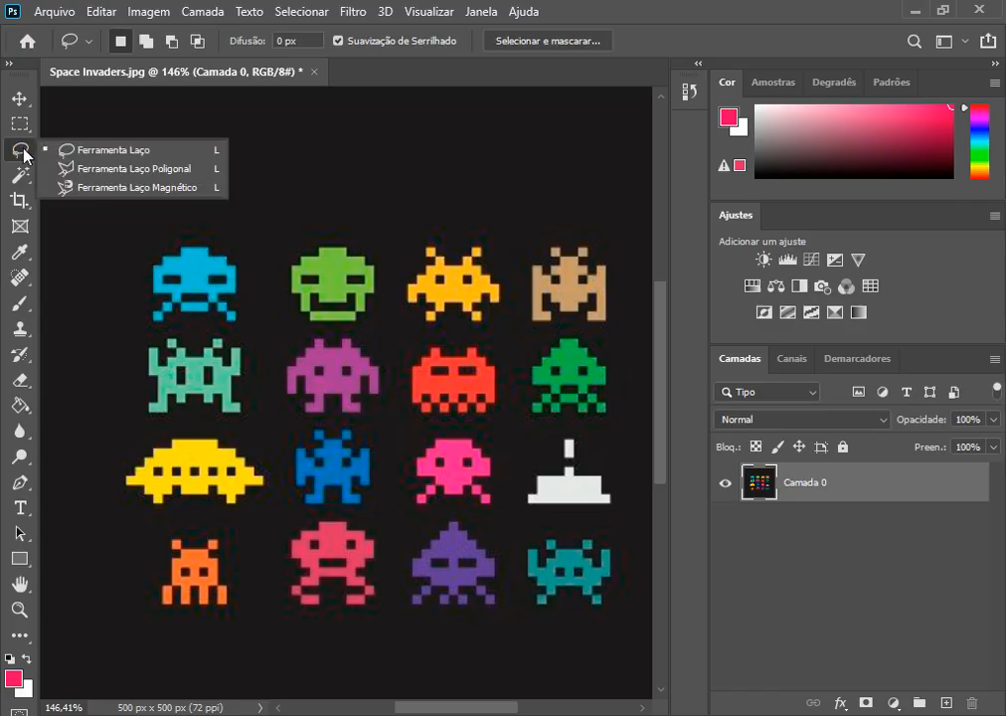
{"action": "left_click", "coordinate": [75, 166]}
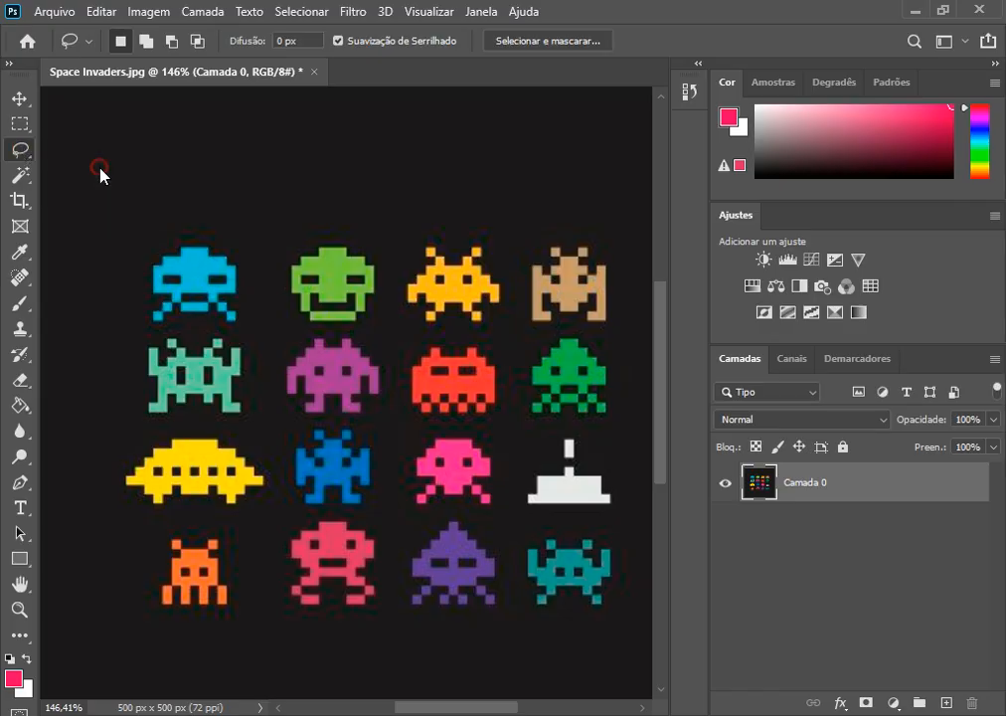
{"action": "left_click", "coordinate": [166, 154]}
{"action": "left_click", "coordinate": [227, 212]}
{"action": "left_click", "coordinate": [315, 187]}
{"action": "left_click", "coordinate": [317, 111]}
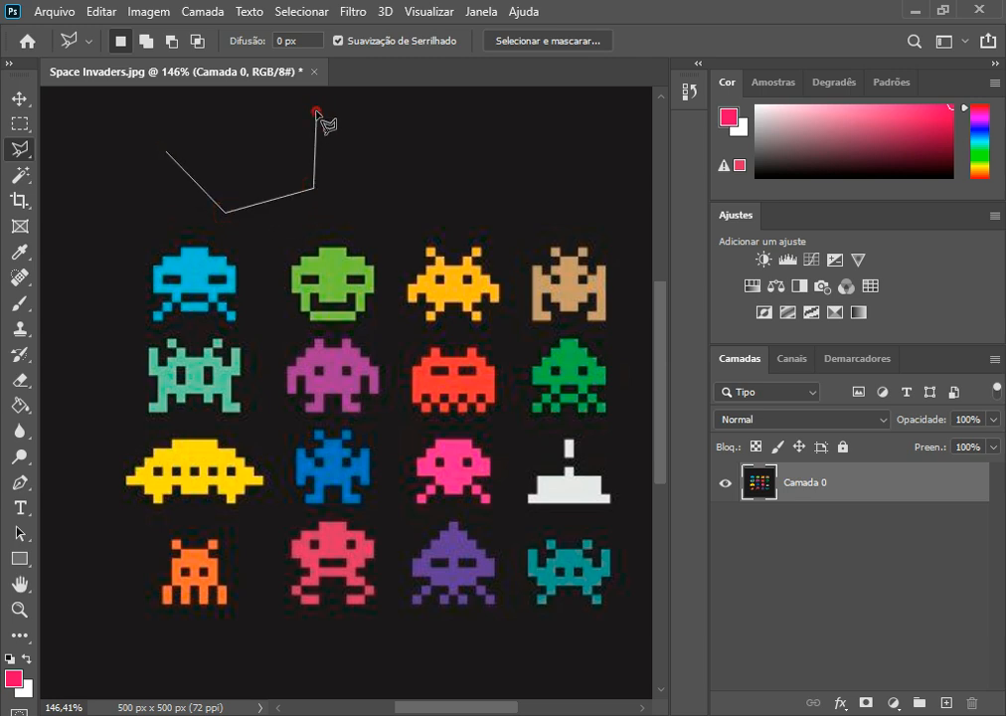
{"action": "left_click", "coordinate": [192, 107]}
{"action": "left_click", "coordinate": [166, 154]}
{"action": "left_click", "coordinate": [295, 254]}
Step: Enclose the light green invader in the top row with a loose Polygonal Lasso selection, then deselect it
{"action": "left_click", "coordinate": [276, 234]}
{"action": "left_click", "coordinate": [278, 321]}
{"action": "left_click", "coordinate": [303, 333]}
{"action": "left_click", "coordinate": [373, 333]}
{"action": "left_click", "coordinate": [394, 286]}
{"action": "left_click", "coordinate": [384, 240]}
{"action": "left_click", "coordinate": [343, 219]}
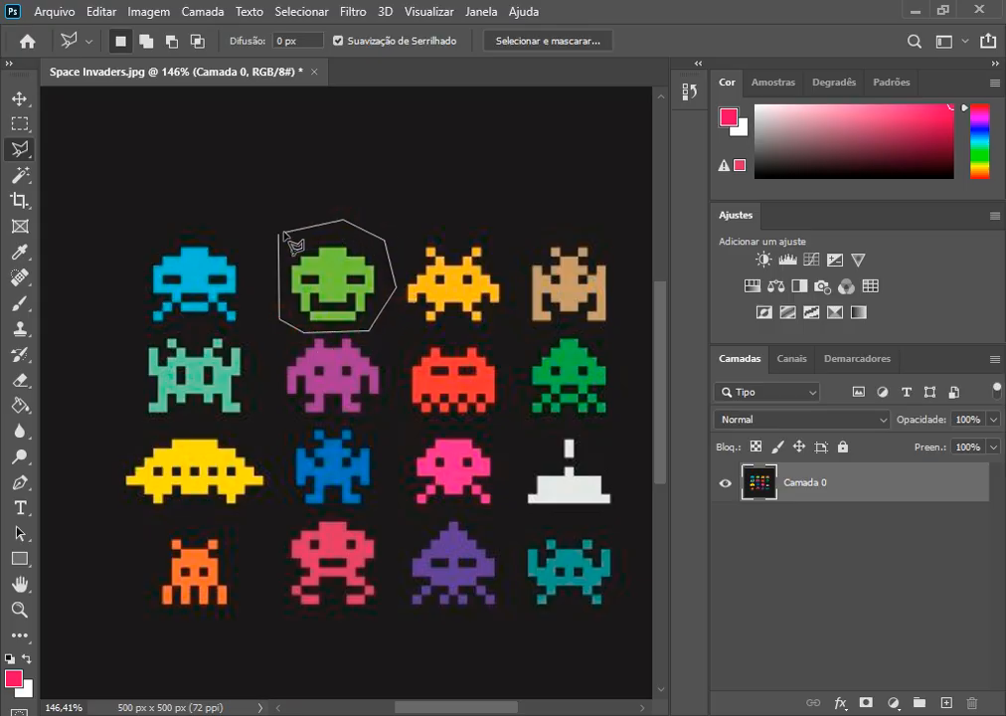
{"action": "left_click", "coordinate": [281, 236]}
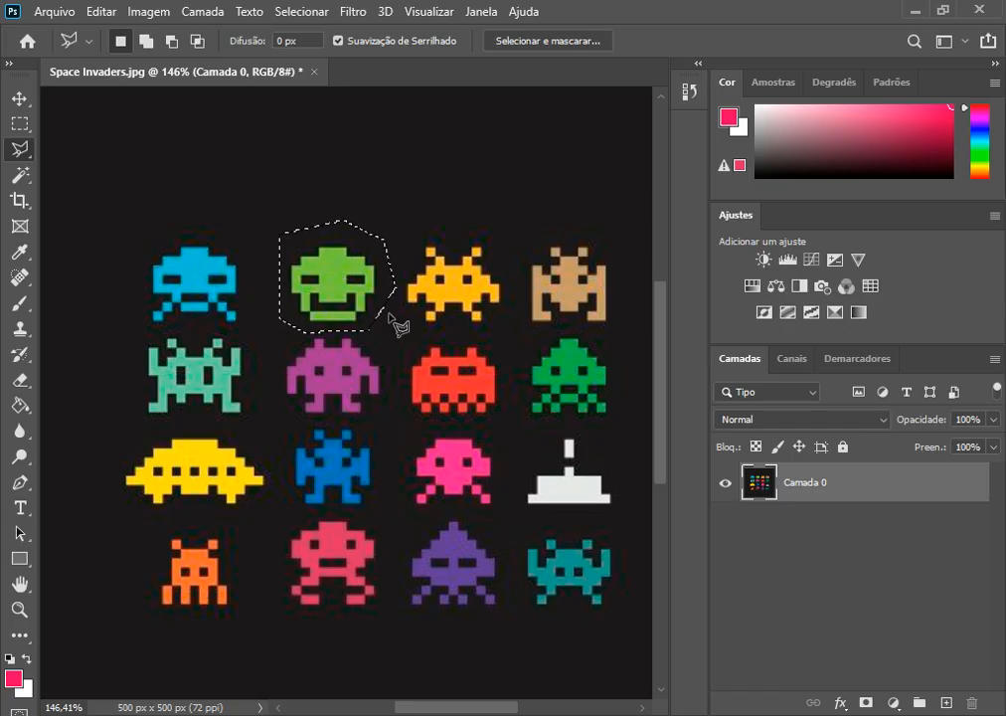
{"action": "key", "text": "ctrl+d"}
Step: Trace the light green invader's stepped outer outline corner by corner with the Polygonal Lasso and close the selection
{"action": "scroll", "coordinate": [475, 289], "scroll_direction": "up", "scroll_amount": 2}
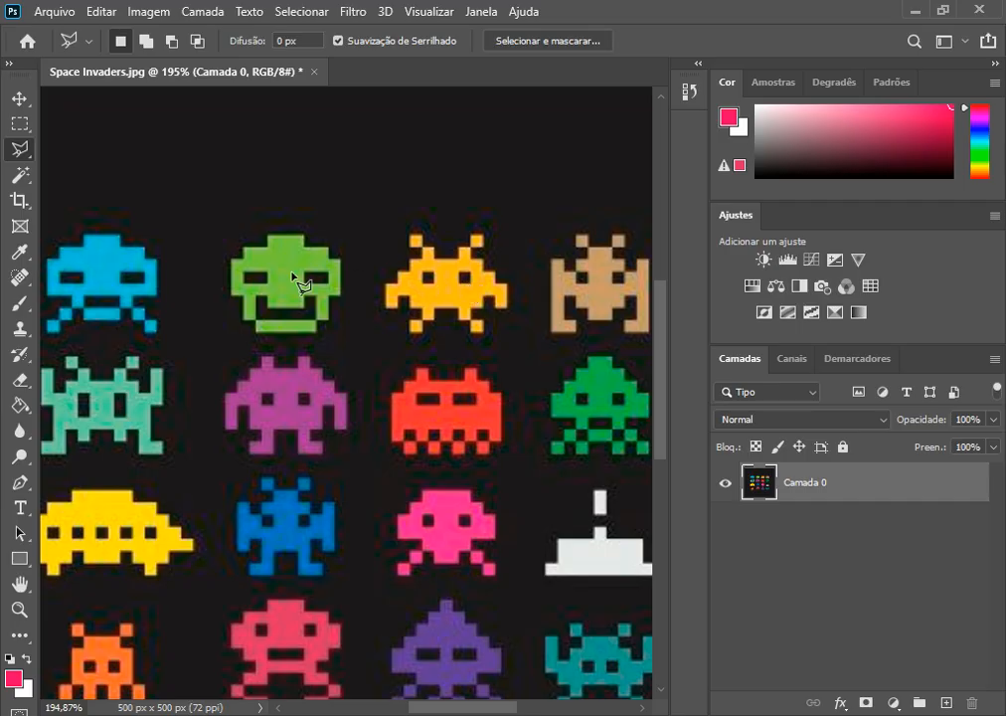
{"action": "scroll", "coordinate": [294, 277], "scroll_direction": "up", "scroll_amount": 6}
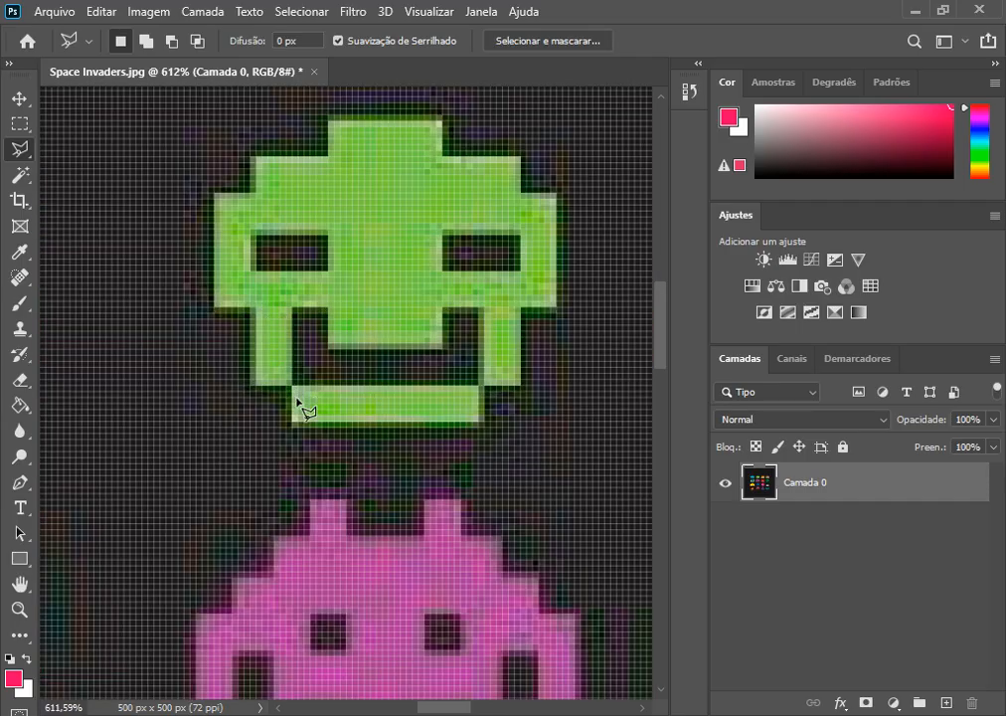
{"action": "scroll", "coordinate": [265, 350], "scroll_direction": "down", "scroll_amount": 2}
{"action": "scroll", "coordinate": [261, 350], "scroll_direction": "up", "scroll_amount": 3}
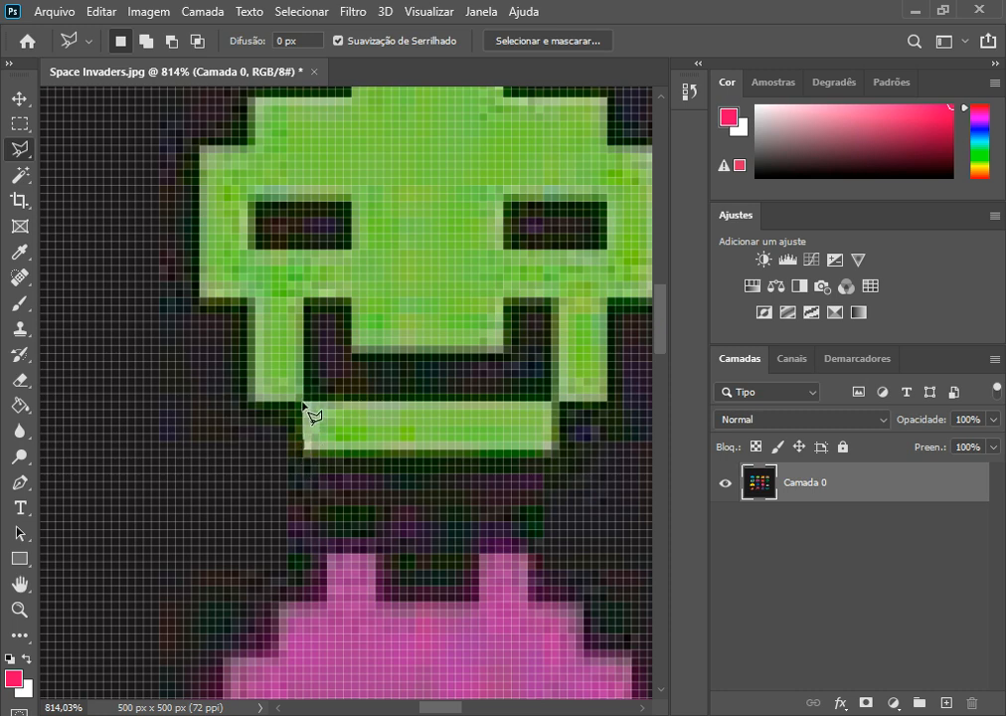
{"action": "left_click", "coordinate": [248, 403]}
{"action": "left_click", "coordinate": [247, 298]}
{"action": "left_click", "coordinate": [201, 299]}
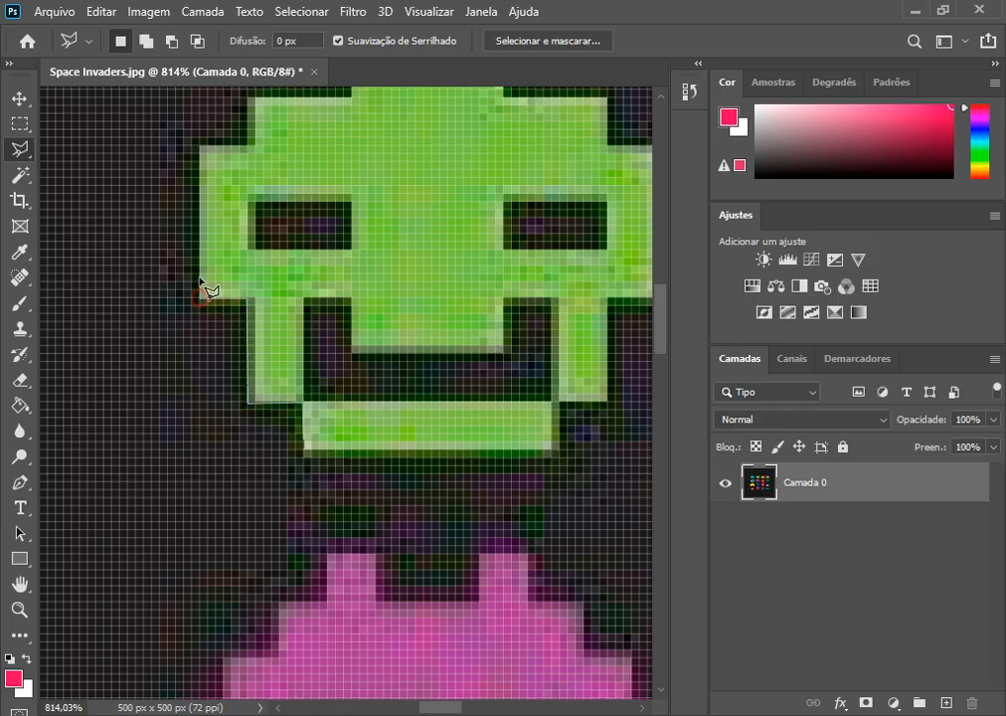
{"action": "left_click", "coordinate": [198, 146]}
{"action": "left_click", "coordinate": [249, 145]}
{"action": "scroll", "coordinate": [248, 154], "scroll_direction": "up", "scroll_amount": 2}
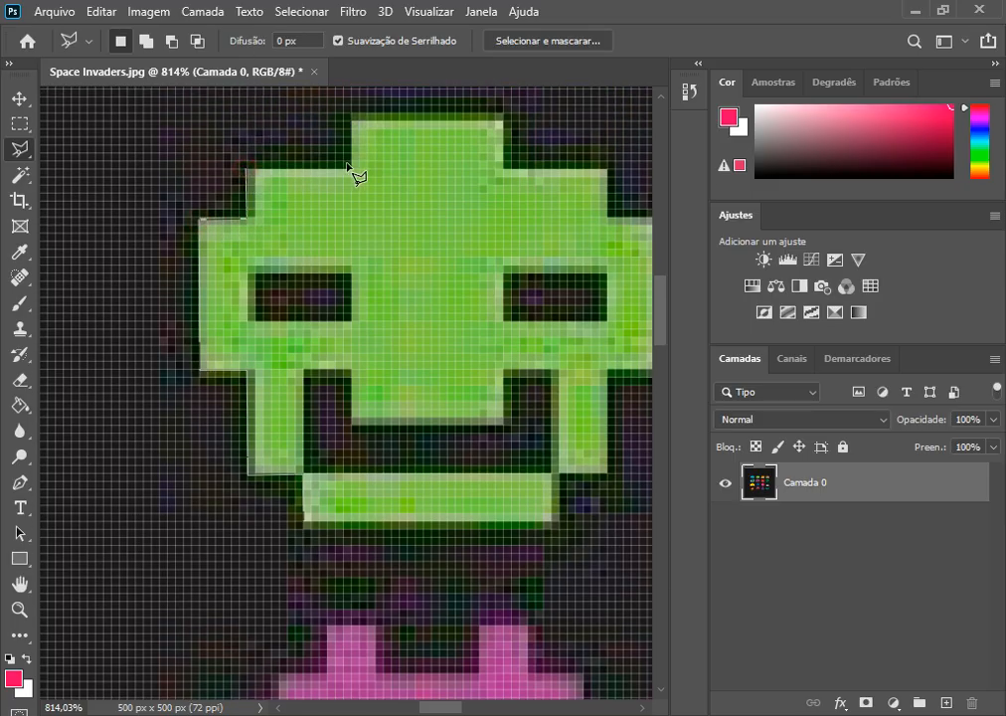
{"action": "left_click", "coordinate": [351, 169]}
{"action": "left_click", "coordinate": [353, 120]}
{"action": "left_click", "coordinate": [504, 119]}
{"action": "left_click", "coordinate": [504, 168]}
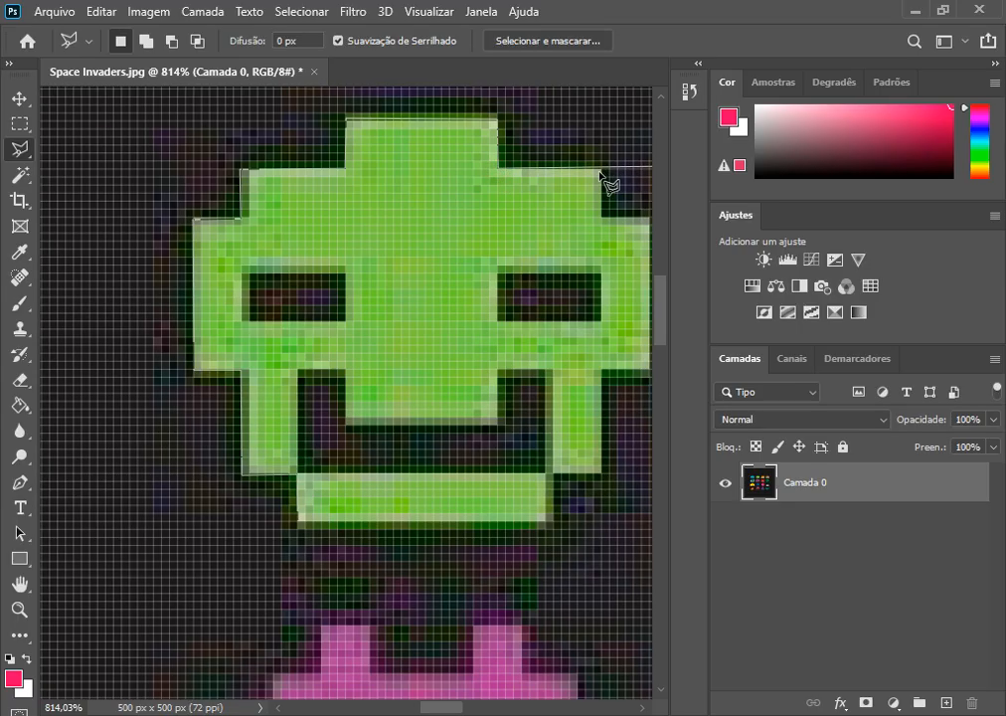
{"action": "left_click", "coordinate": [600, 171]}
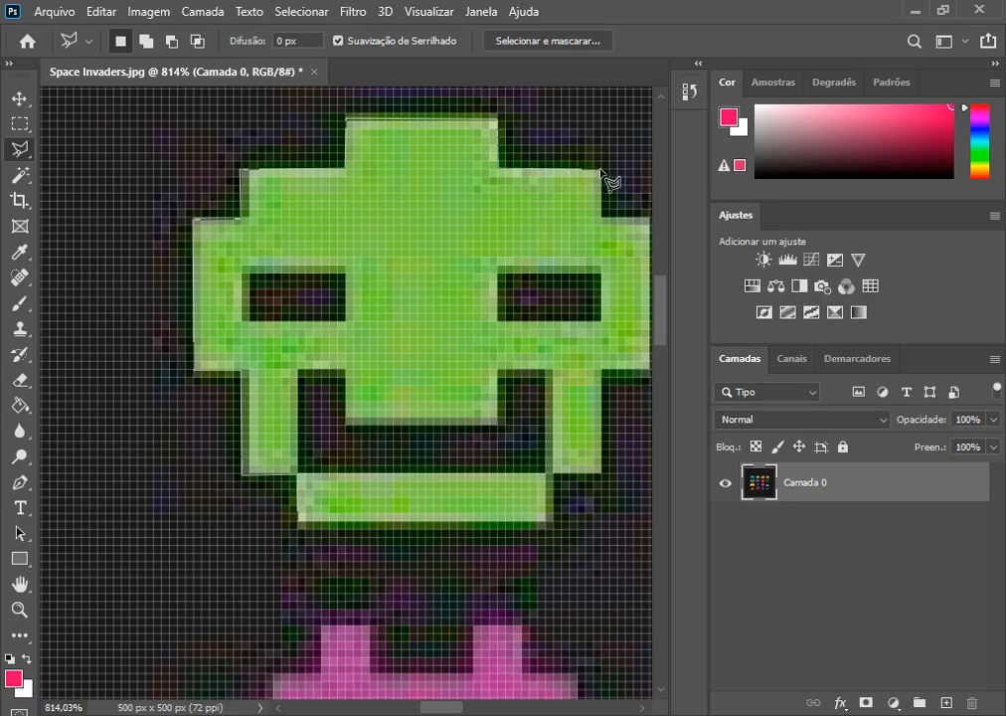
{"action": "left_click", "coordinate": [601, 215]}
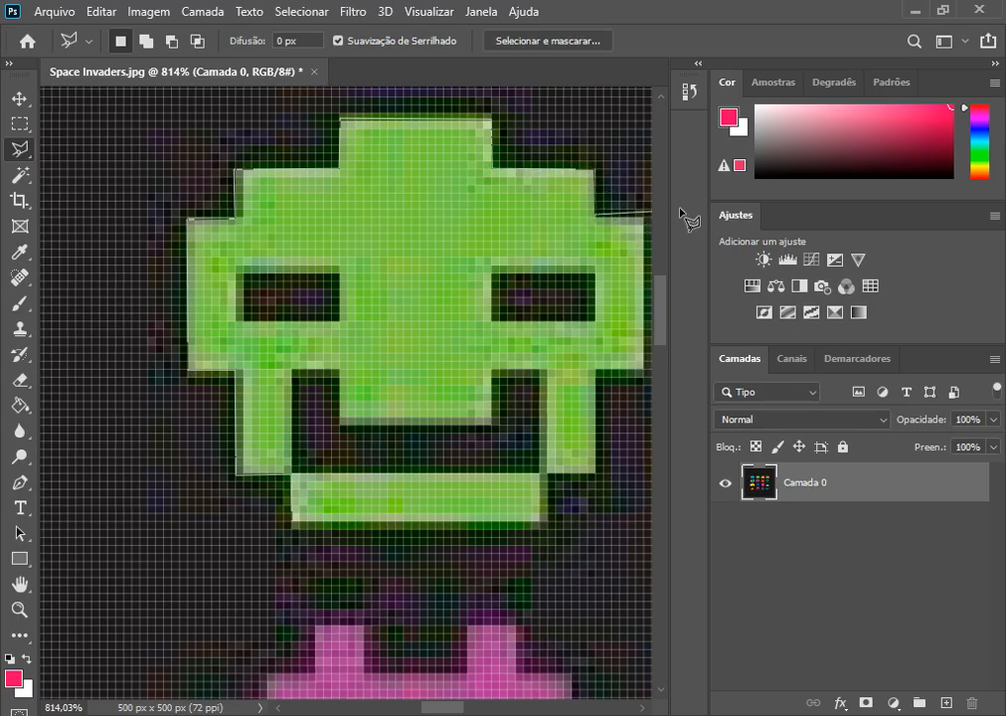
{"action": "left_click", "coordinate": [588, 217]}
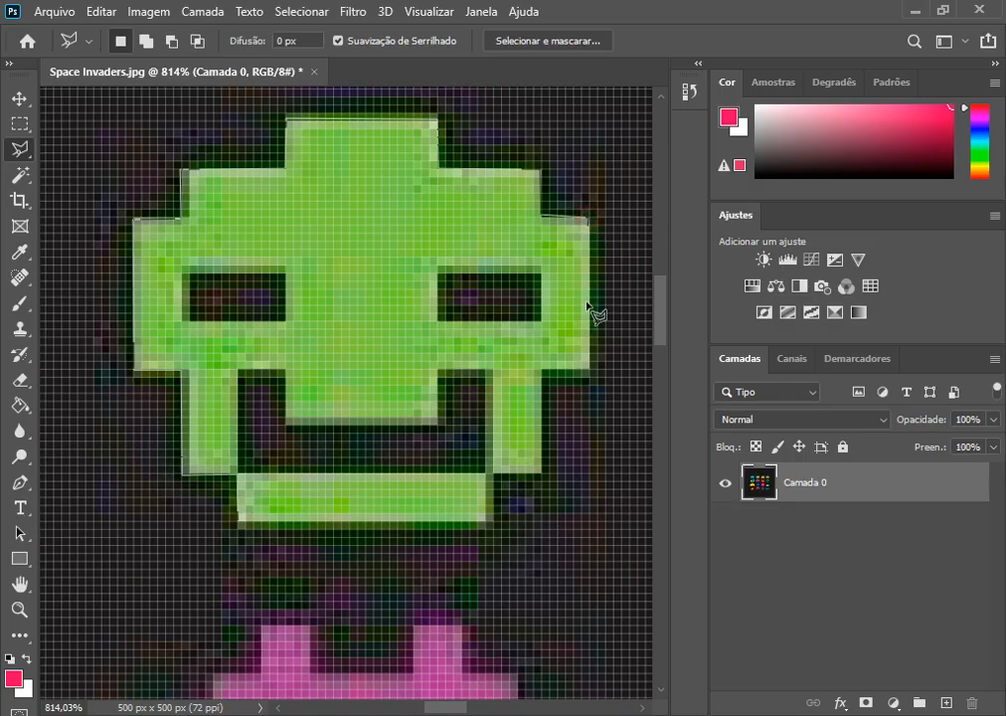
{"action": "left_click", "coordinate": [589, 373]}
{"action": "left_click", "coordinate": [545, 372]}
{"action": "left_click", "coordinate": [541, 468]}
{"action": "left_click", "coordinate": [492, 475]}
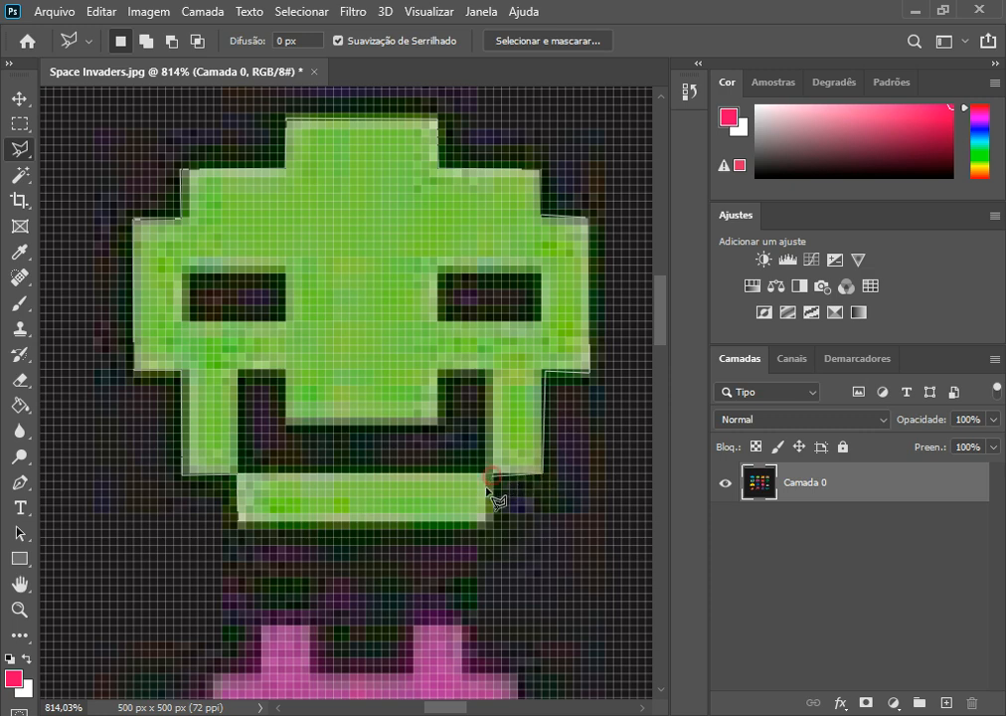
{"action": "left_click", "coordinate": [491, 529]}
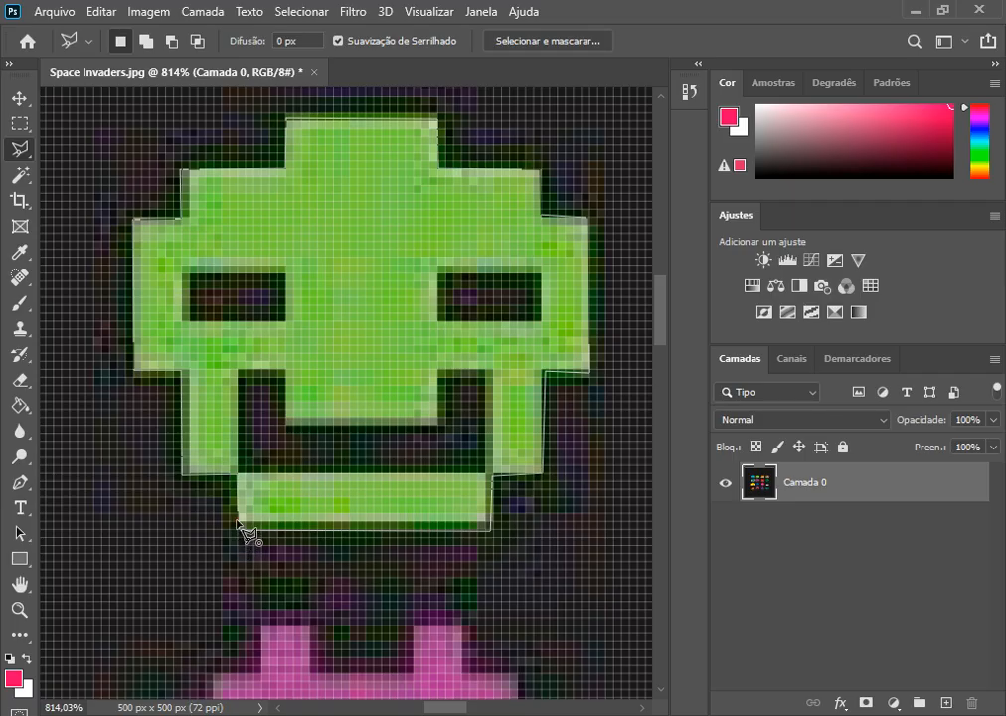
{"action": "left_click", "coordinate": [228, 557]}
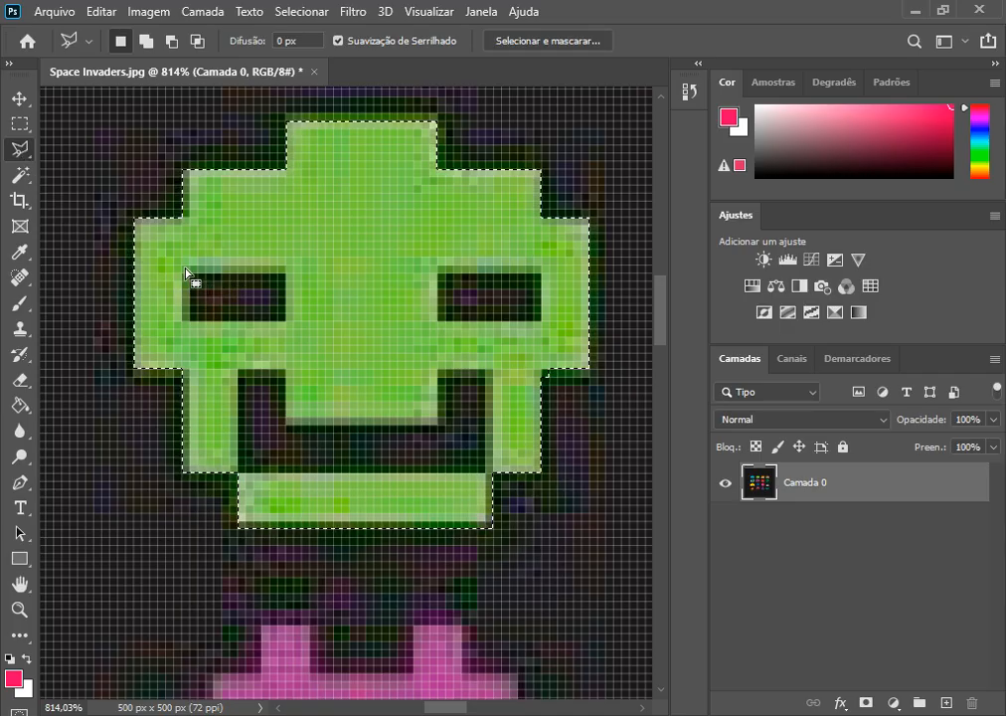
Step: Subtract both eye openings and the mouth opening from the light green invader's selection with the Polygonal Lasso
{"action": "key", "text": "alt"}
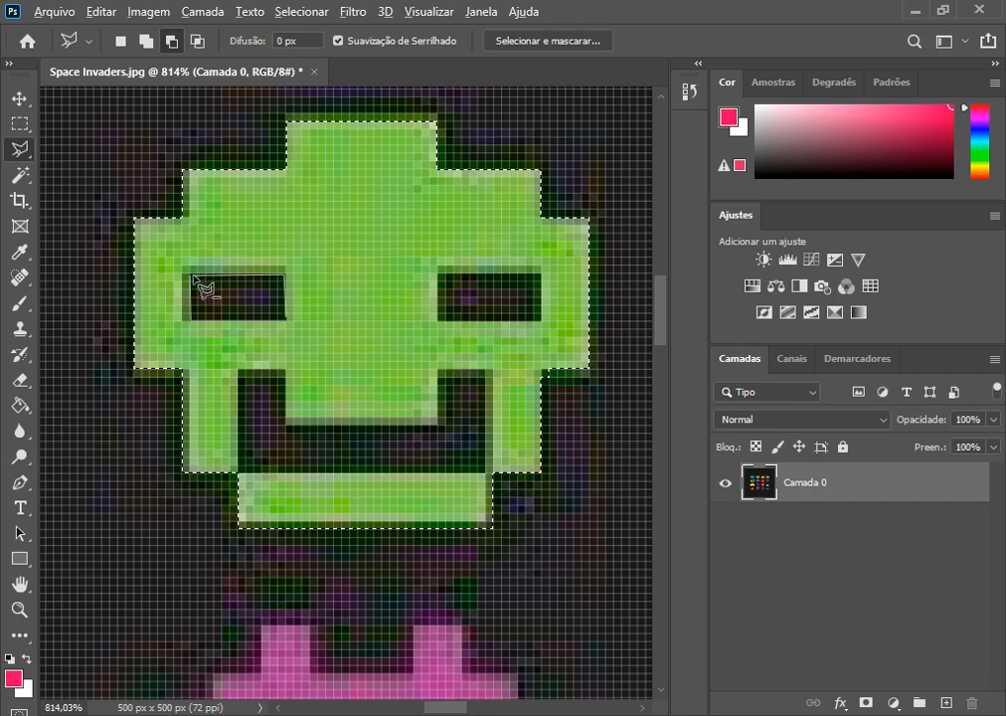
{"action": "left_click", "coordinate": [196, 280]}
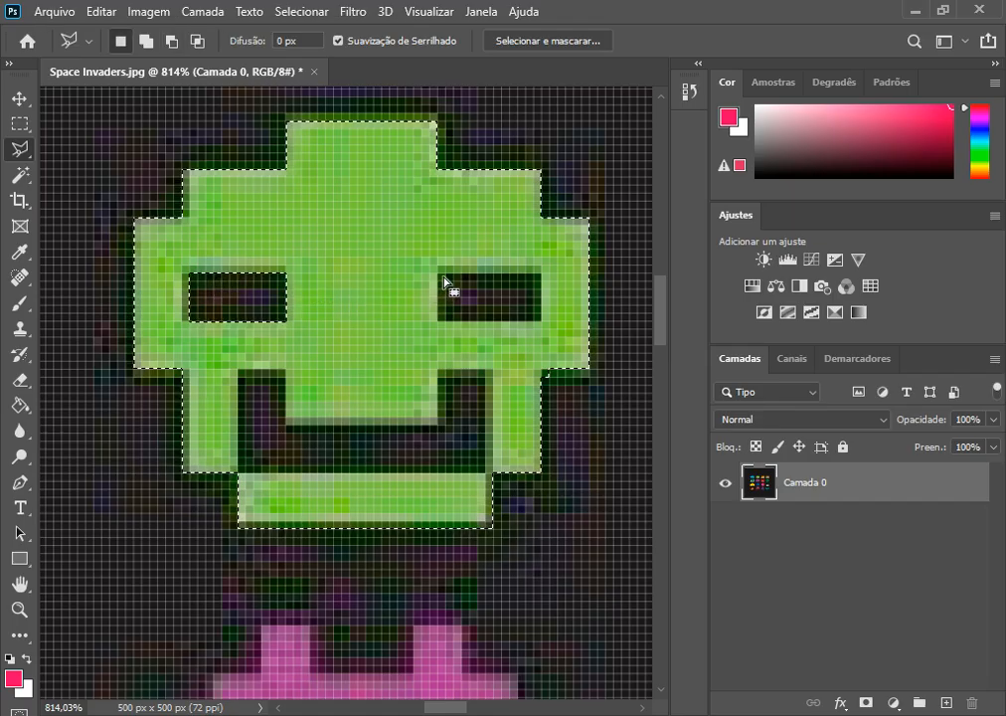
{"action": "key", "text": "alt"}
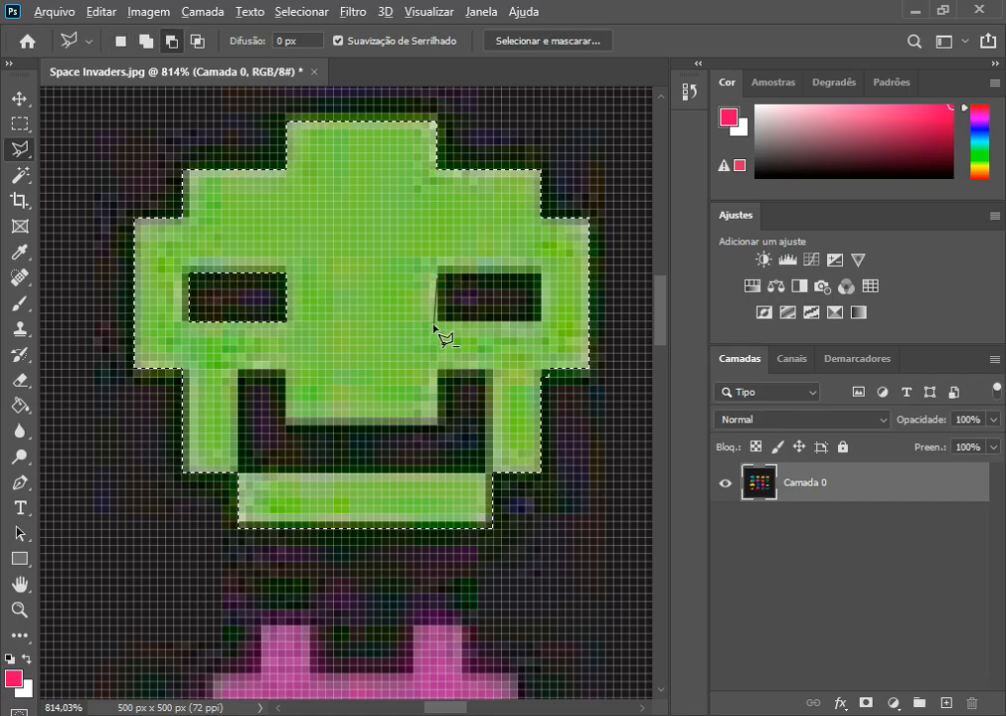
{"action": "left_click", "coordinate": [540, 320]}
{"action": "left_click", "coordinate": [537, 284]}
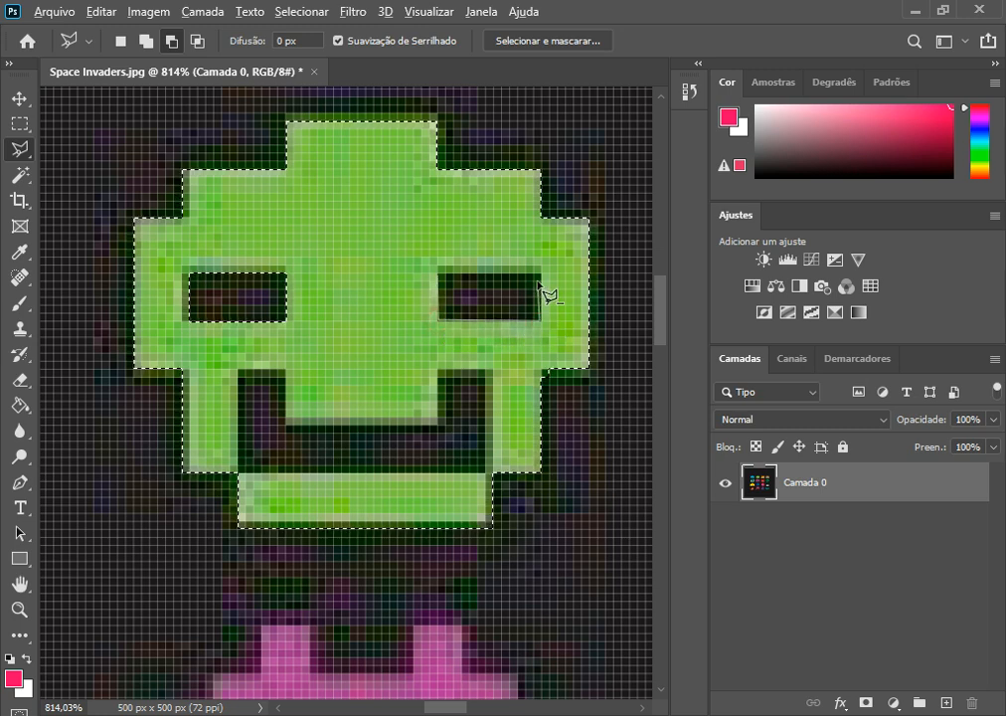
{"action": "left_click", "coordinate": [539, 282]}
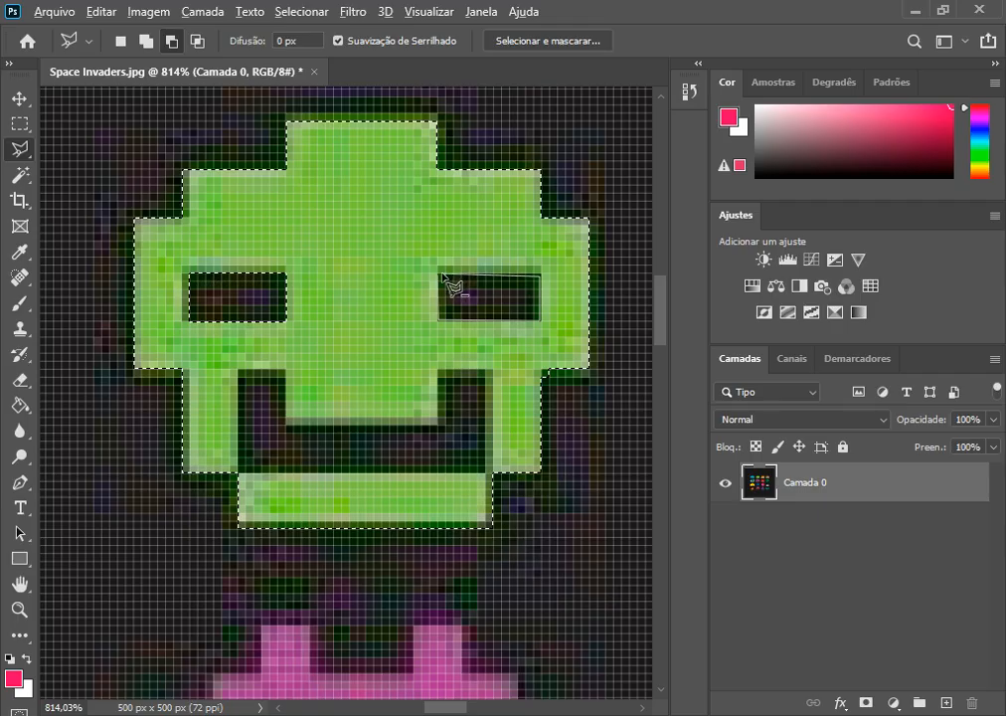
{"action": "left_click", "coordinate": [440, 278]}
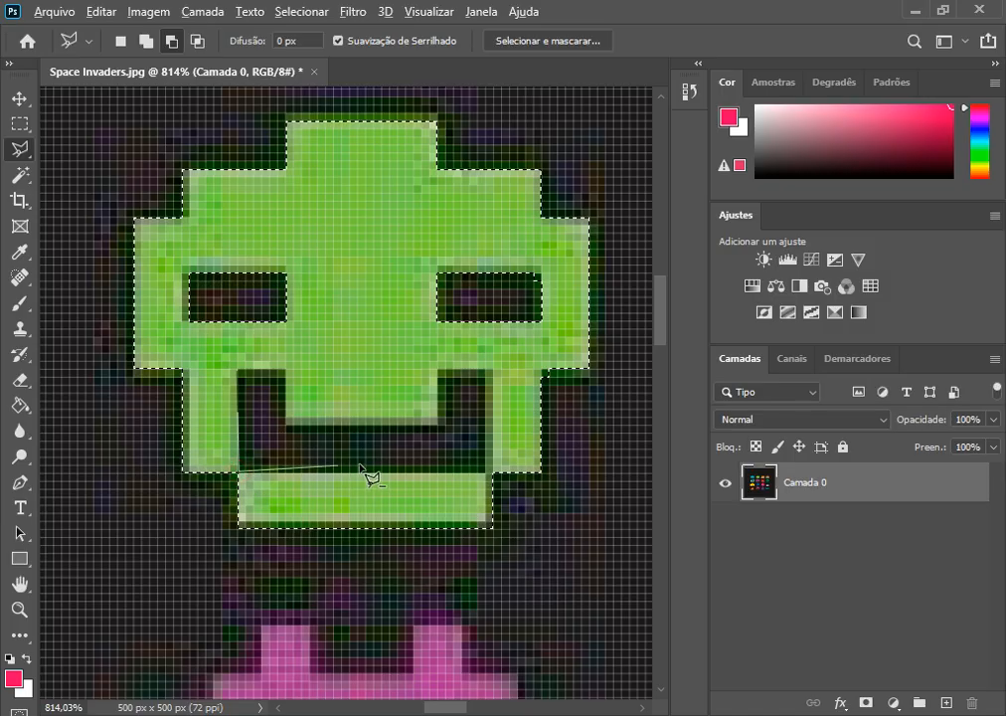
{"action": "left_click", "coordinate": [488, 474]}
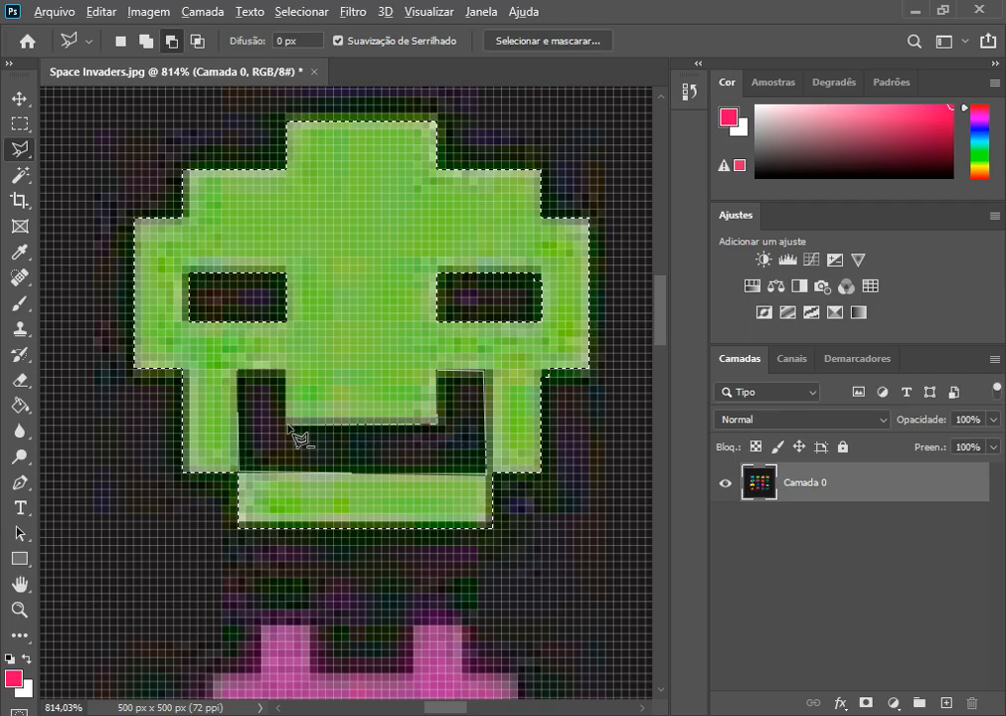
{"action": "left_click", "coordinate": [241, 373]}
Step: Move the selected light green invader out of the top row into the empty area above it
{"action": "key", "text": "v"}
{"action": "scroll", "coordinate": [388, 295], "scroll_direction": "down", "scroll_amount": 10}
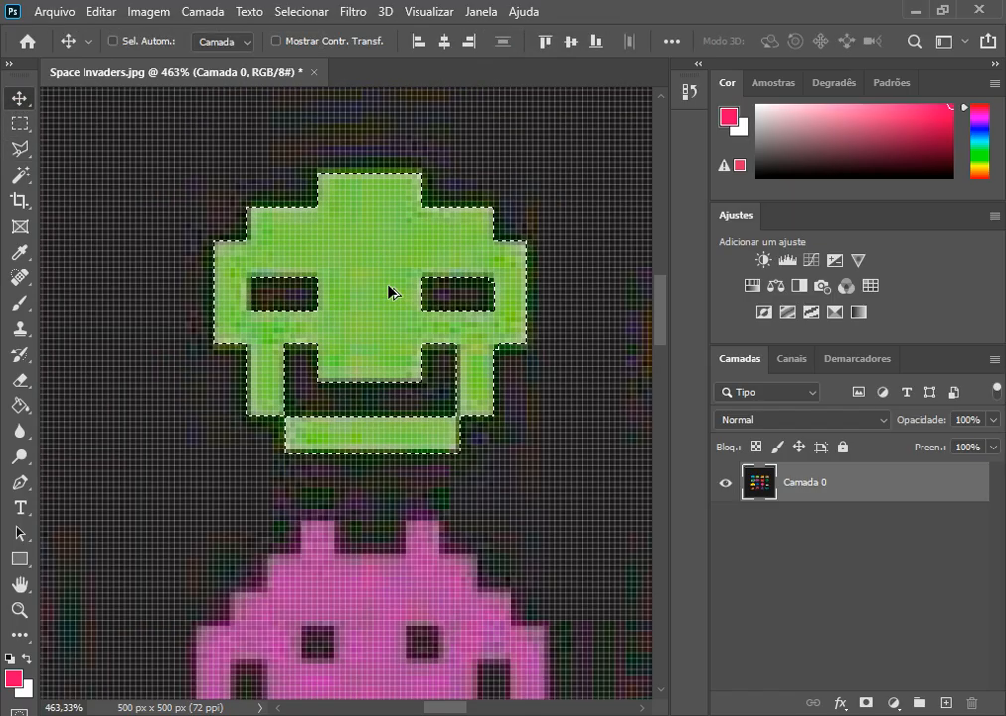
{"action": "left_click_drag", "start_coordinate": [367, 286], "coordinate": [395, 186]}
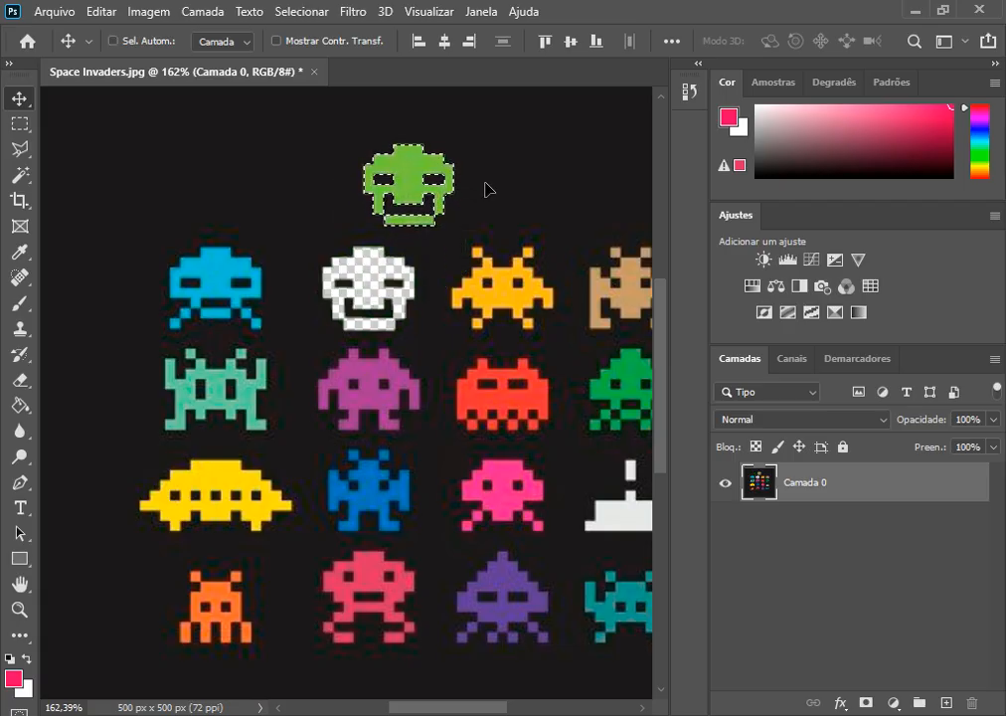
Step: Test moving the content with and without the selection, then undo back to the selected invader in its original place
{"action": "key", "text": "ctrl+d"}
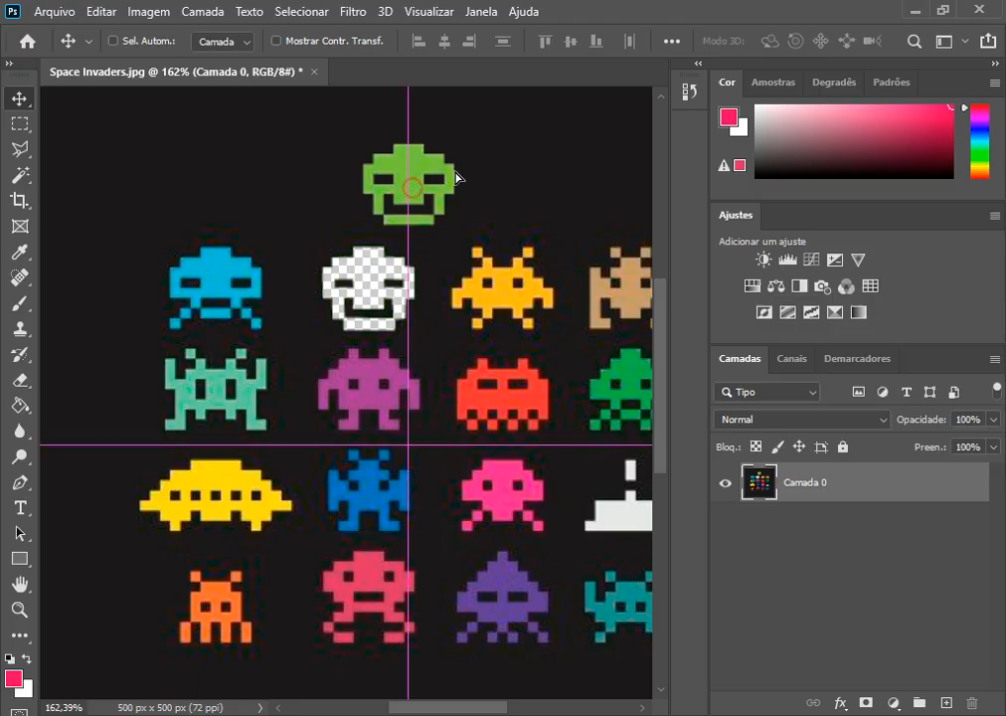
{"action": "left_click_drag", "start_coordinate": [417, 183], "coordinate": [459, 168]}
{"action": "key", "text": "ctrl+z"}
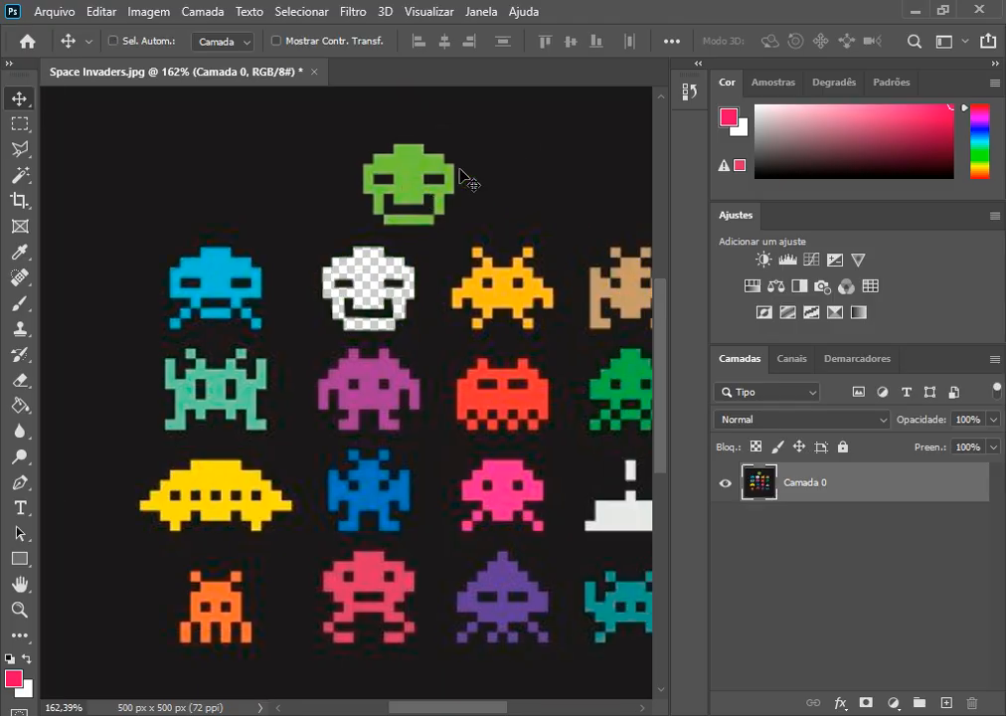
{"action": "key", "text": "ctrl+z"}
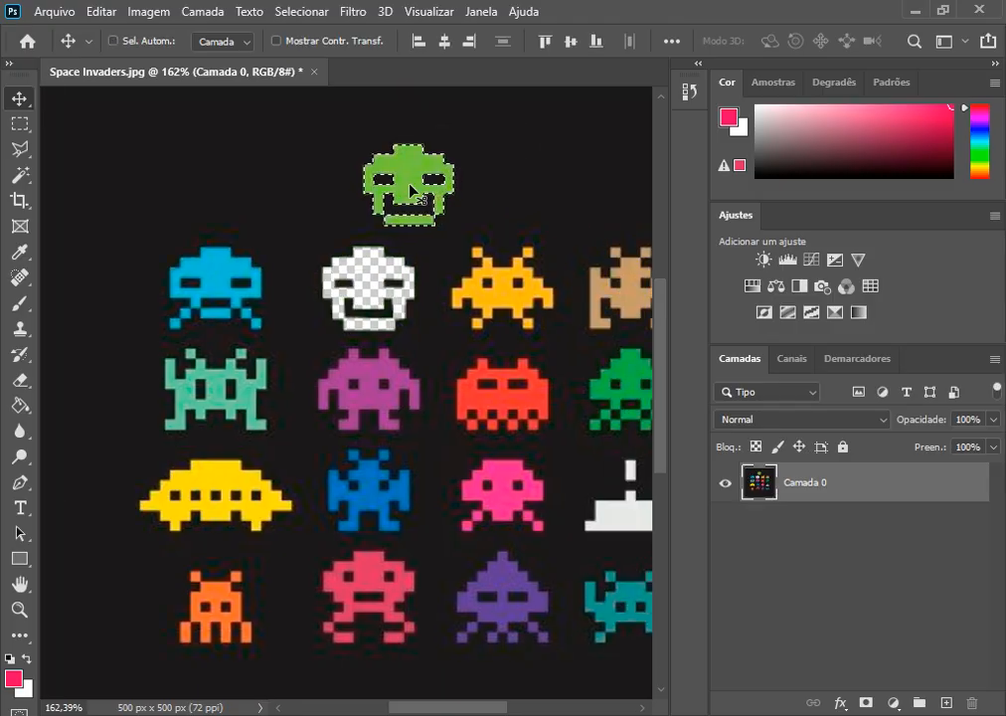
{"action": "left_click_drag", "start_coordinate": [412, 189], "coordinate": [319, 195]}
{"action": "key", "text": "ctrl+z"}
{"action": "key", "text": "ctrl+z"}
Step: Move the selected green invader into the empty area above its row and add a new empty layer
{"action": "left_click_drag", "start_coordinate": [362, 290], "coordinate": [396, 177]}
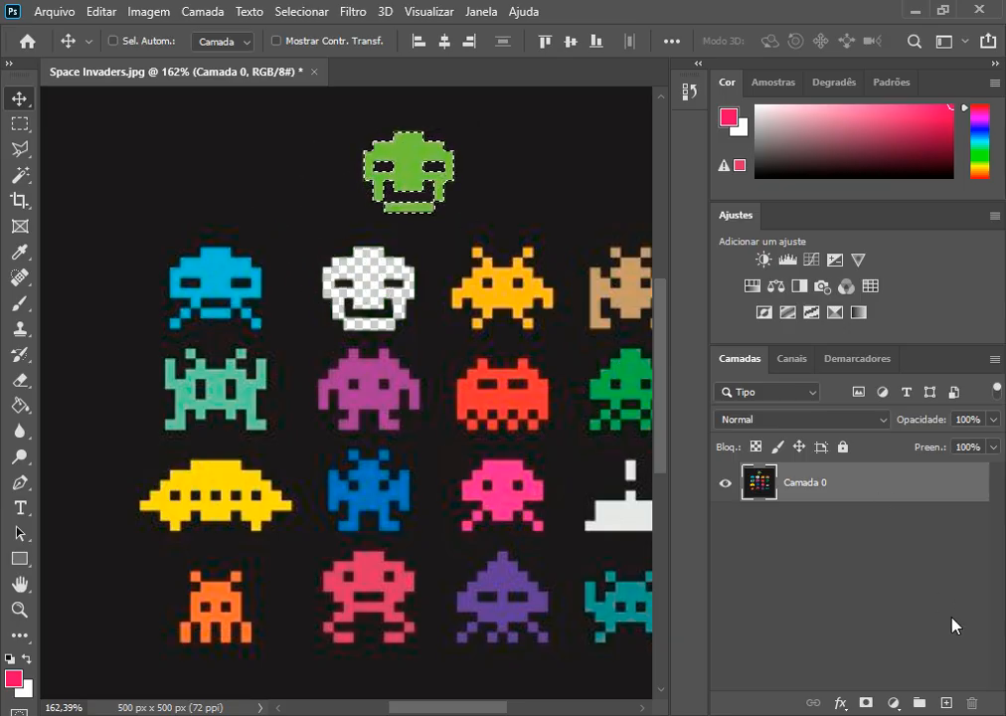
{"action": "left_click", "coordinate": [948, 708]}
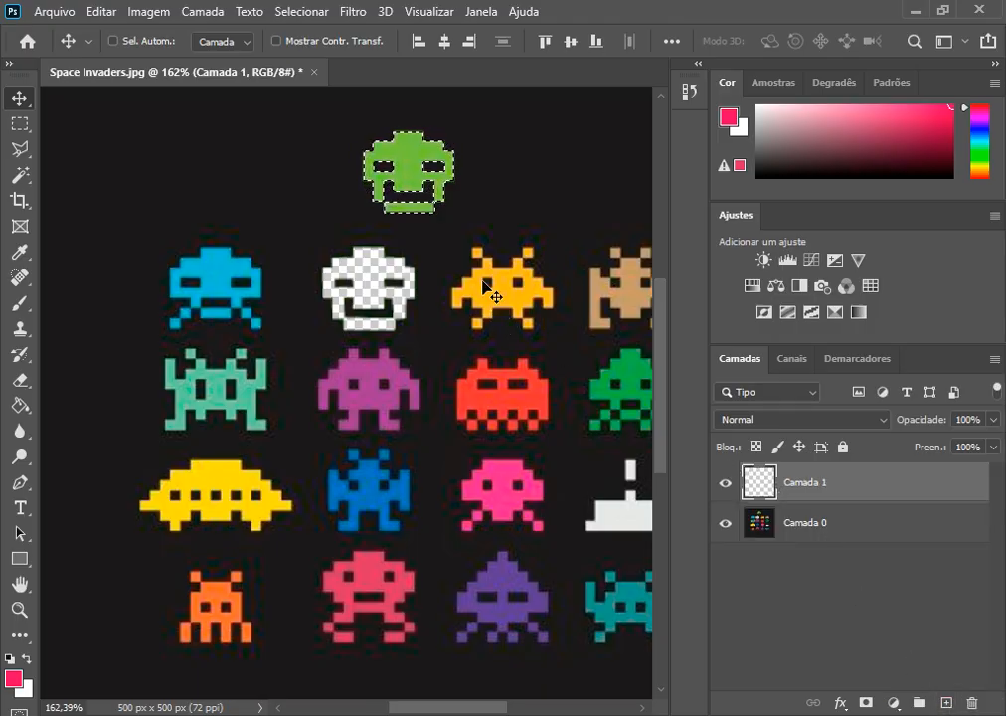
{"action": "left_click", "coordinate": [409, 167]}
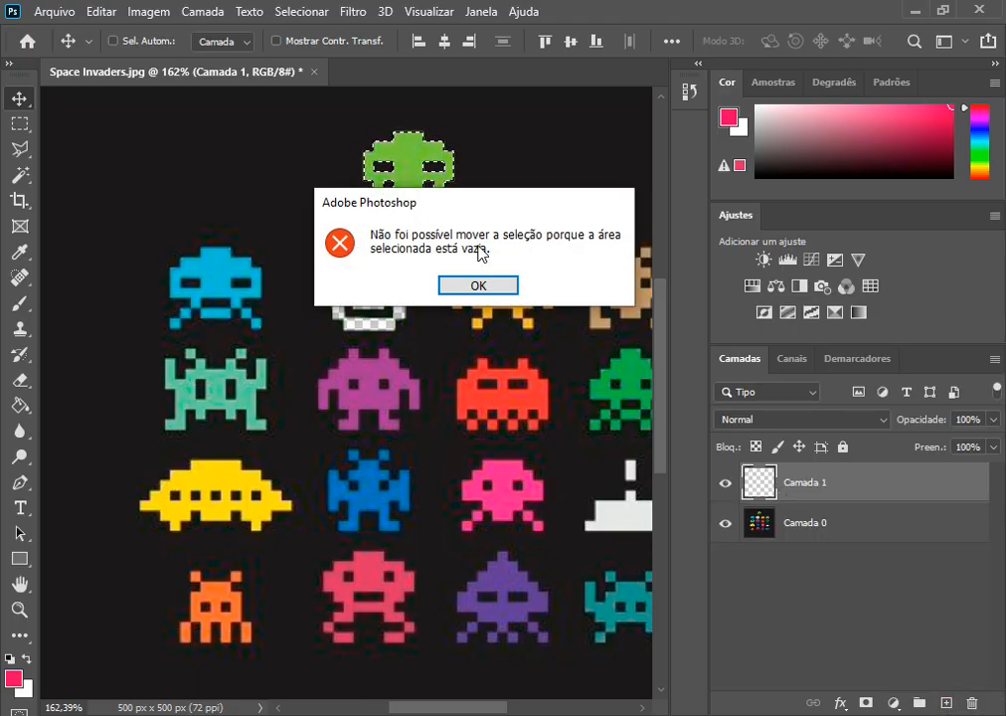
{"action": "left_click", "coordinate": [479, 285]}
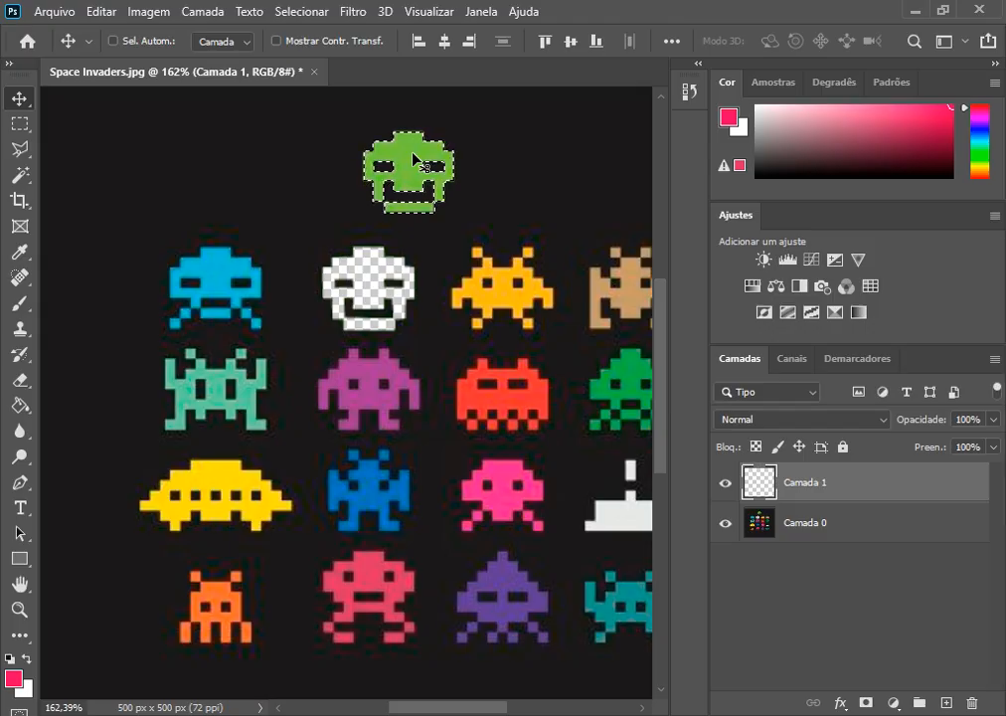
Step: Fill the invader-shaped selection on Camada 1 with the pink foreground colour, deselect, and move the pink shape beside the green invader
{"action": "key", "text": "g"}
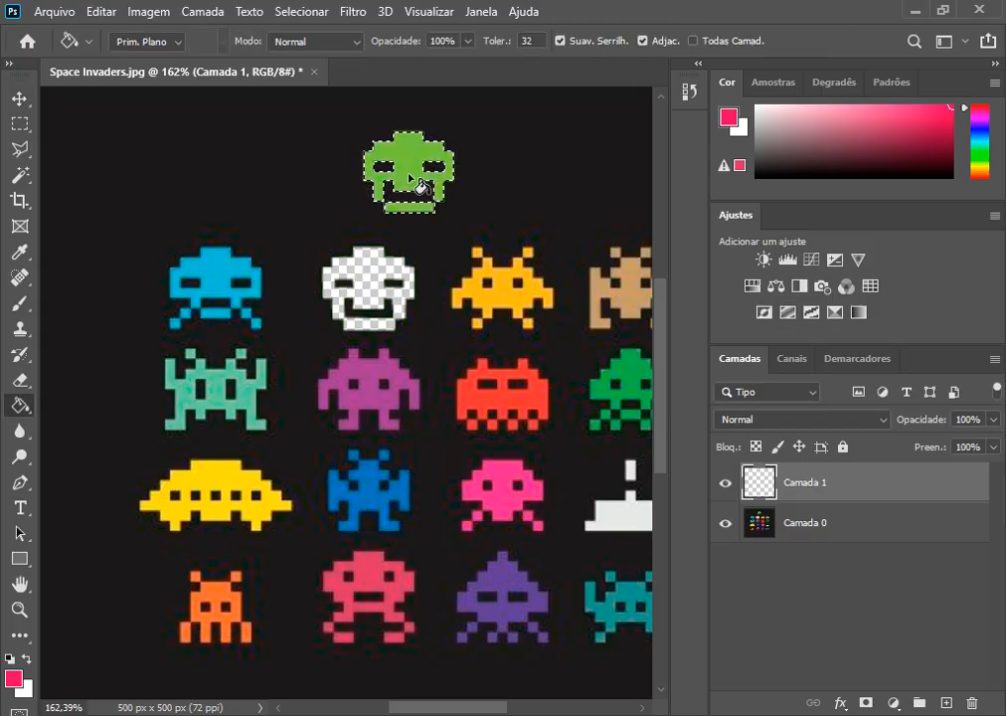
{"action": "left_click", "coordinate": [413, 185]}
{"action": "key", "text": "ctrl+d"}
{"action": "left_click", "coordinate": [18, 98]}
{"action": "left_click_drag", "start_coordinate": [395, 178], "coordinate": [245, 114]}
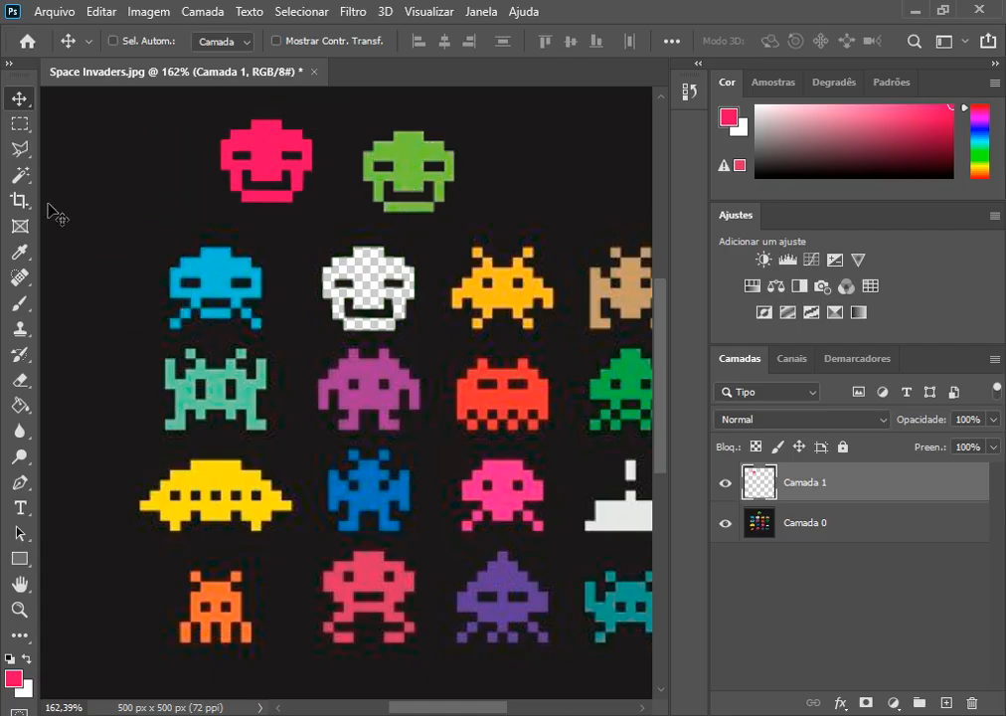
Step: Draw a loose Magnetic Lasso selection around the pink invader, then clear it
{"action": "left_click", "coordinate": [30, 156]}
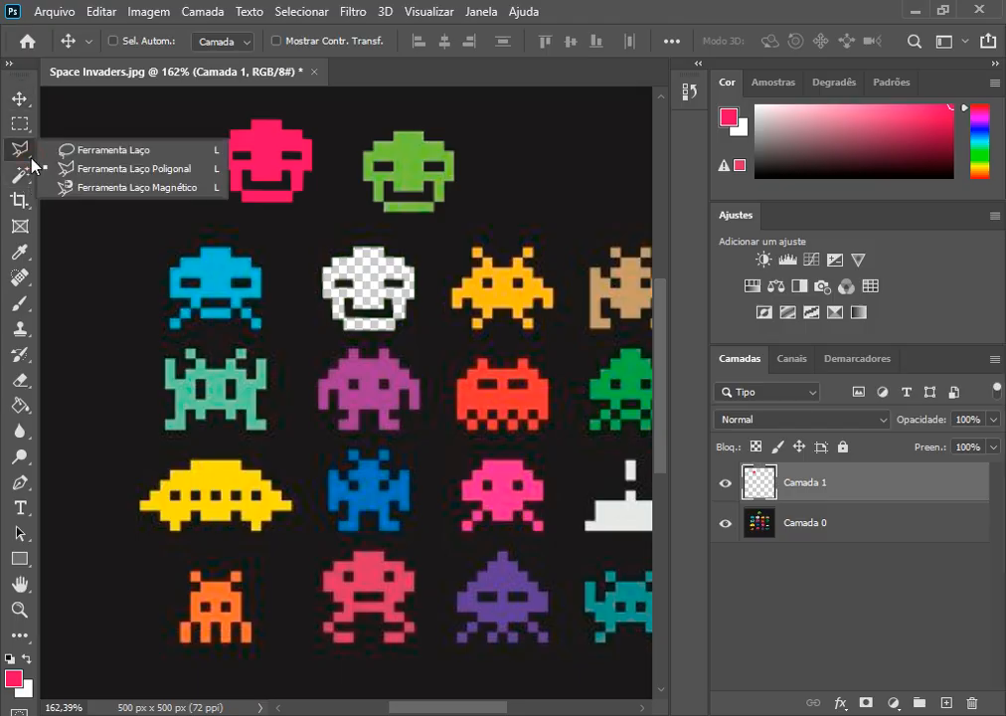
{"action": "left_click", "coordinate": [119, 194]}
{"action": "left_click", "coordinate": [198, 201]}
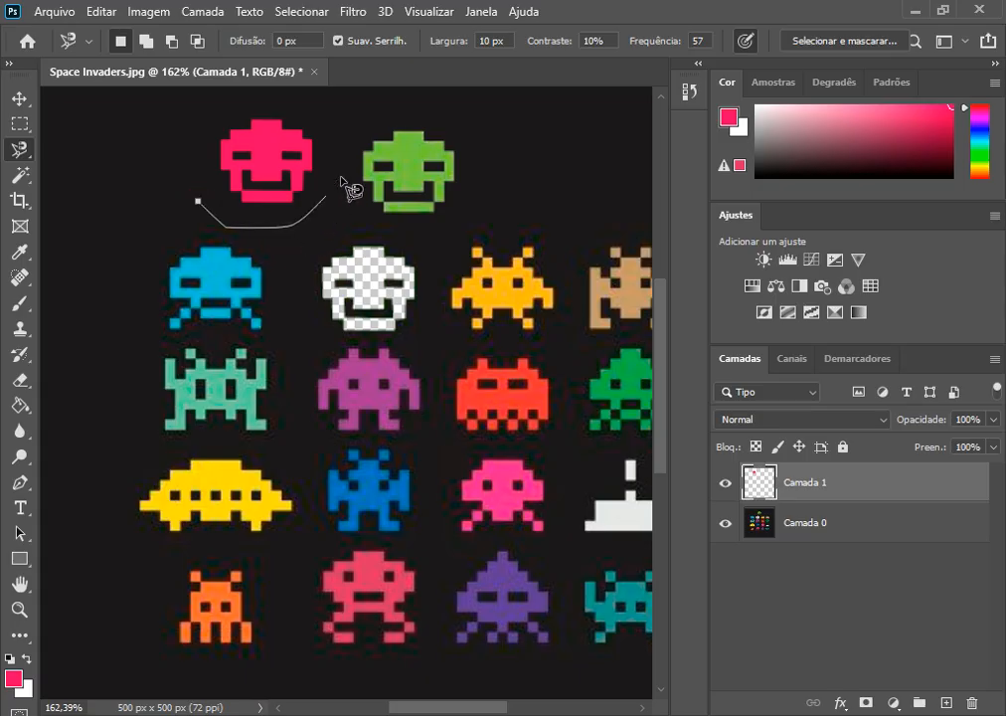
{"action": "left_click", "coordinate": [200, 206]}
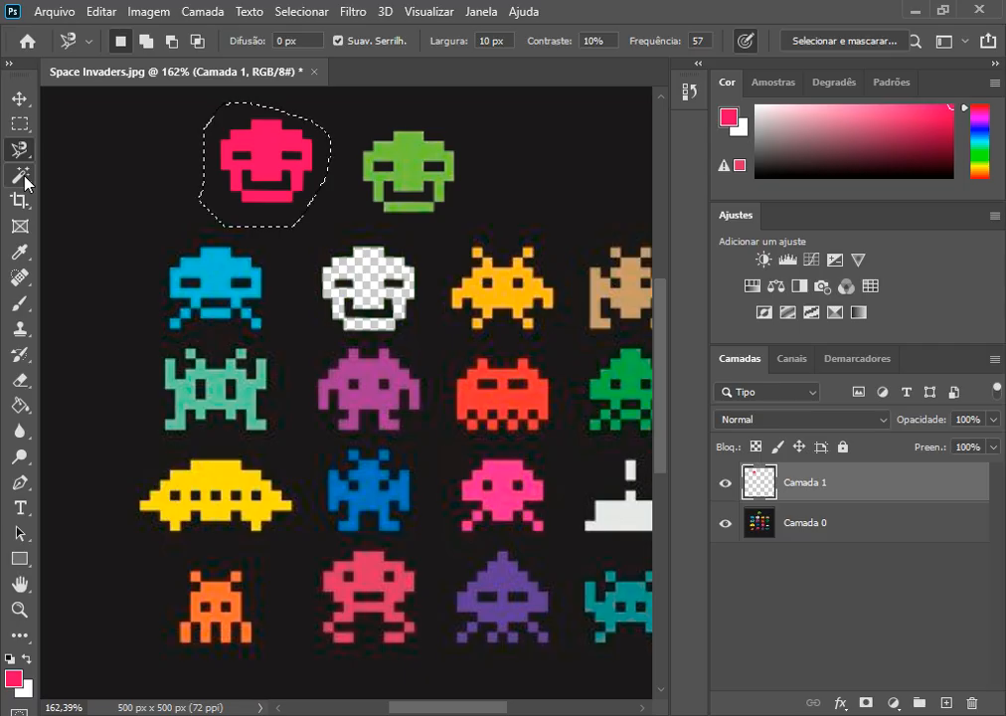
{"action": "key", "text": "ctrl+d"}
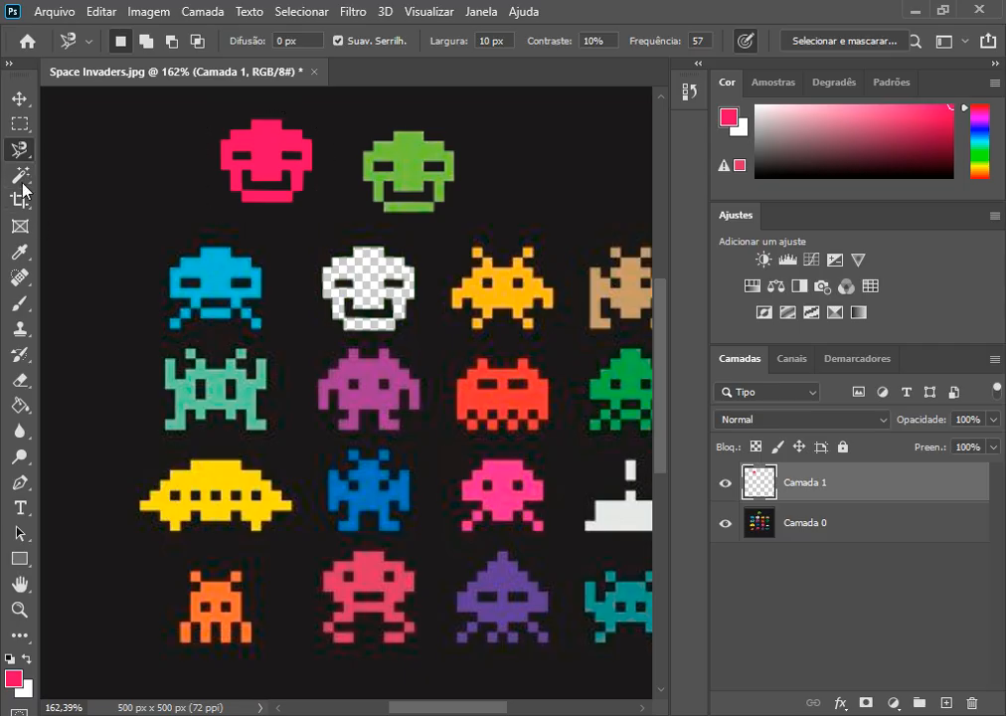
Step: Activate the Object Selection tool, switch its mode to Laço, and set it back to Retângulo
{"action": "left_click", "coordinate": [24, 180]}
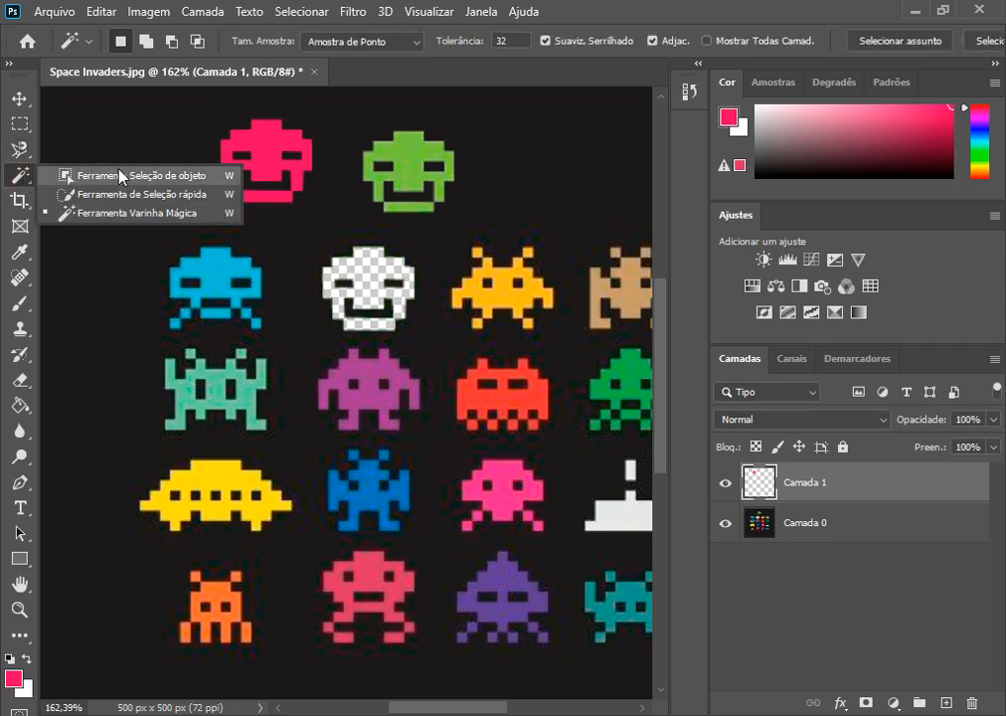
{"action": "left_click", "coordinate": [121, 176]}
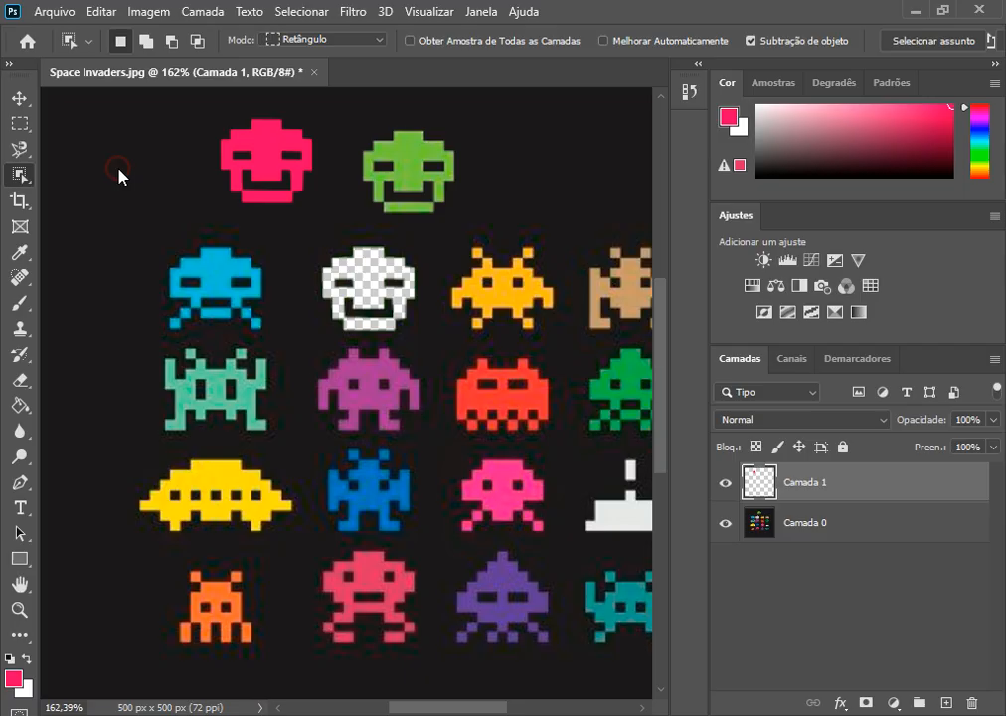
{"action": "left_click", "coordinate": [370, 41]}
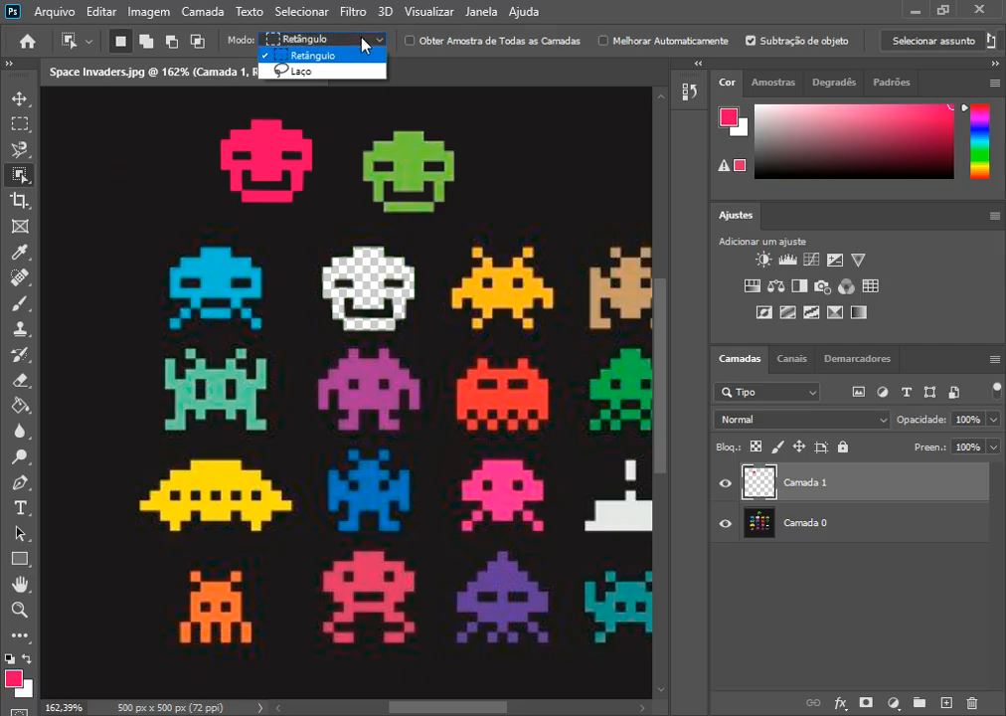
{"action": "left_click", "coordinate": [305, 72]}
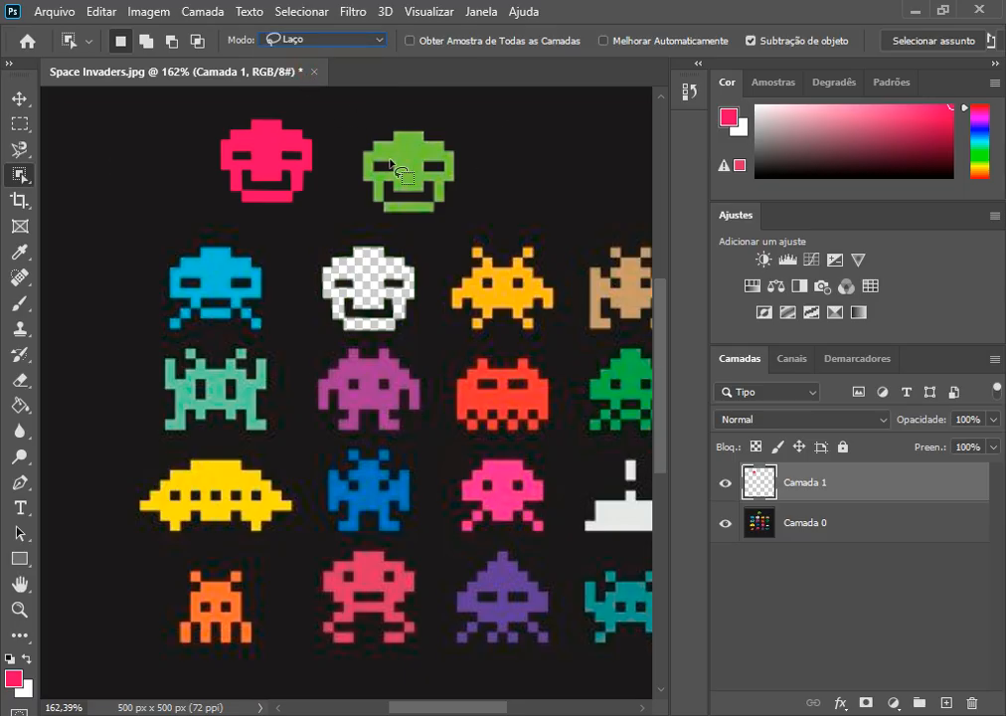
{"action": "left_click", "coordinate": [338, 41]}
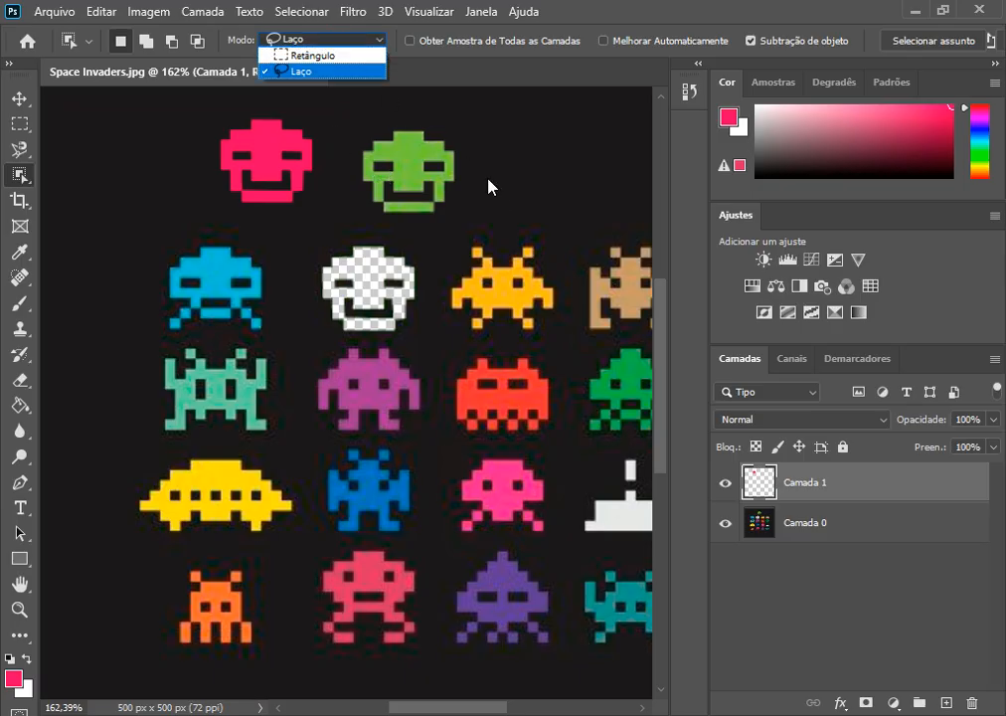
{"action": "left_click", "coordinate": [327, 57]}
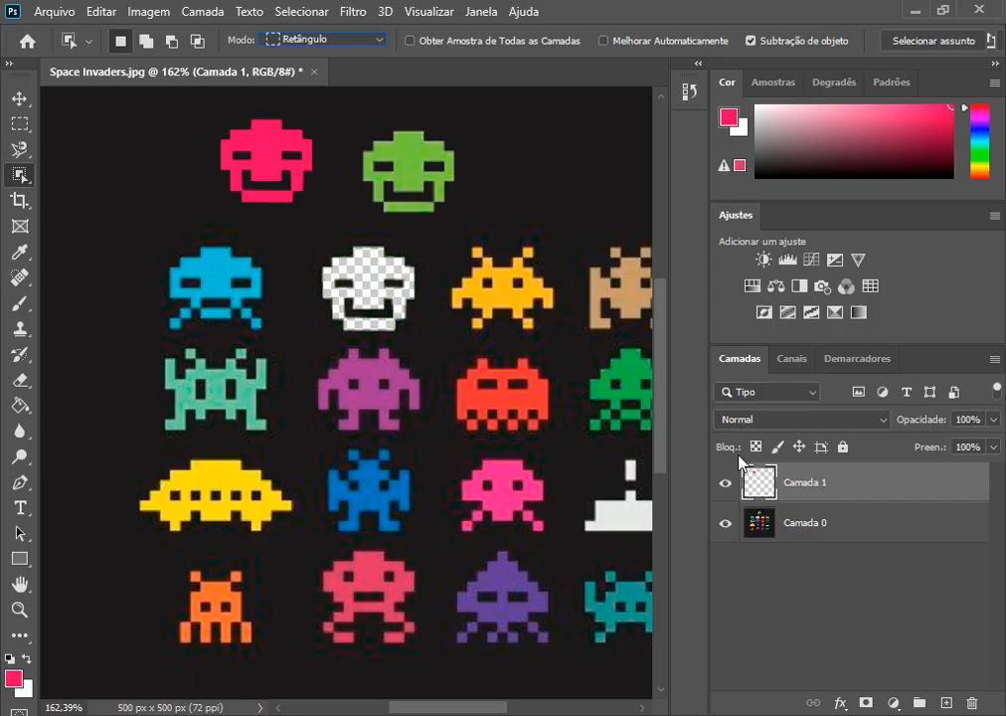
Step: Select the orange invader on layer Camada 0 by boxing it with the Object Selection tool, and inspect its selected outline
{"action": "left_click", "coordinate": [806, 533]}
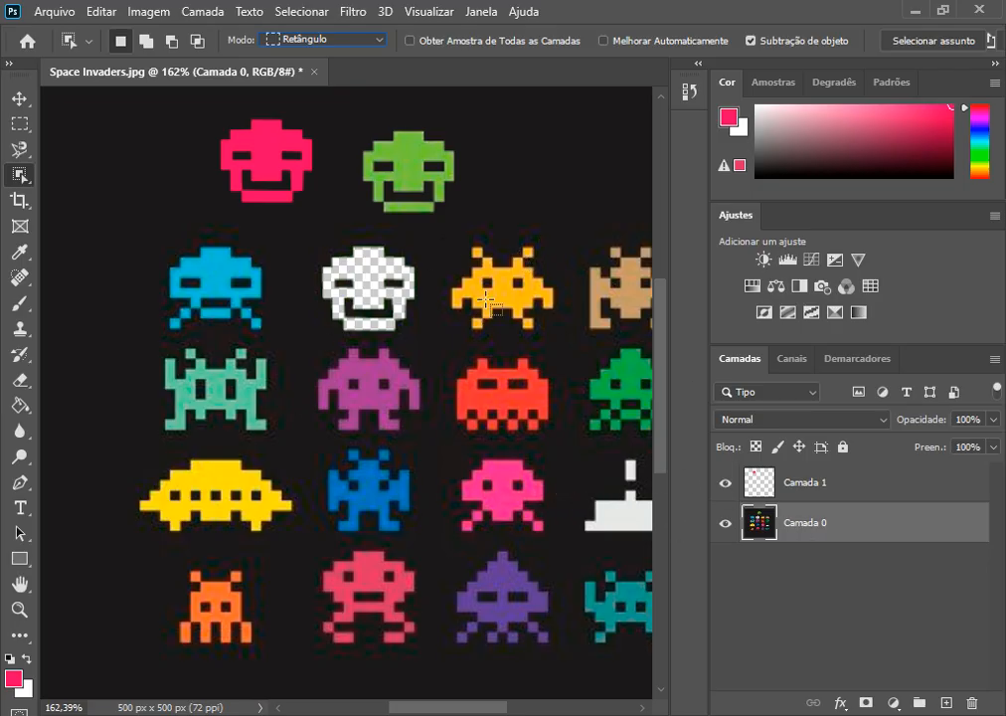
{"action": "left_click_drag", "start_coordinate": [442, 240], "coordinate": [563, 333]}
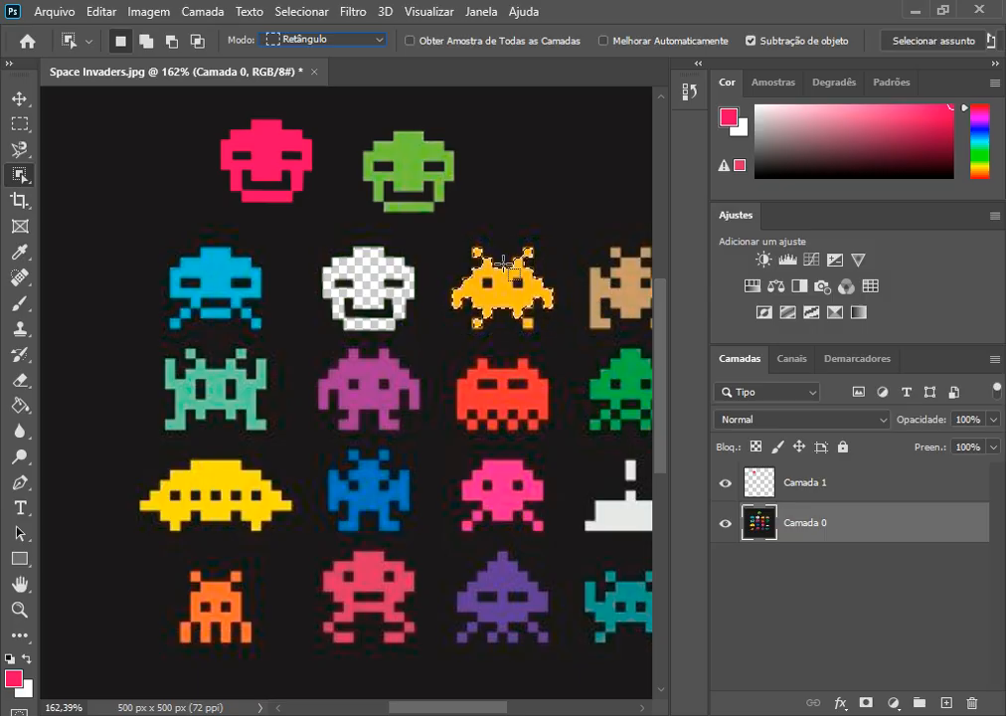
{"action": "key", "text": "alt"}
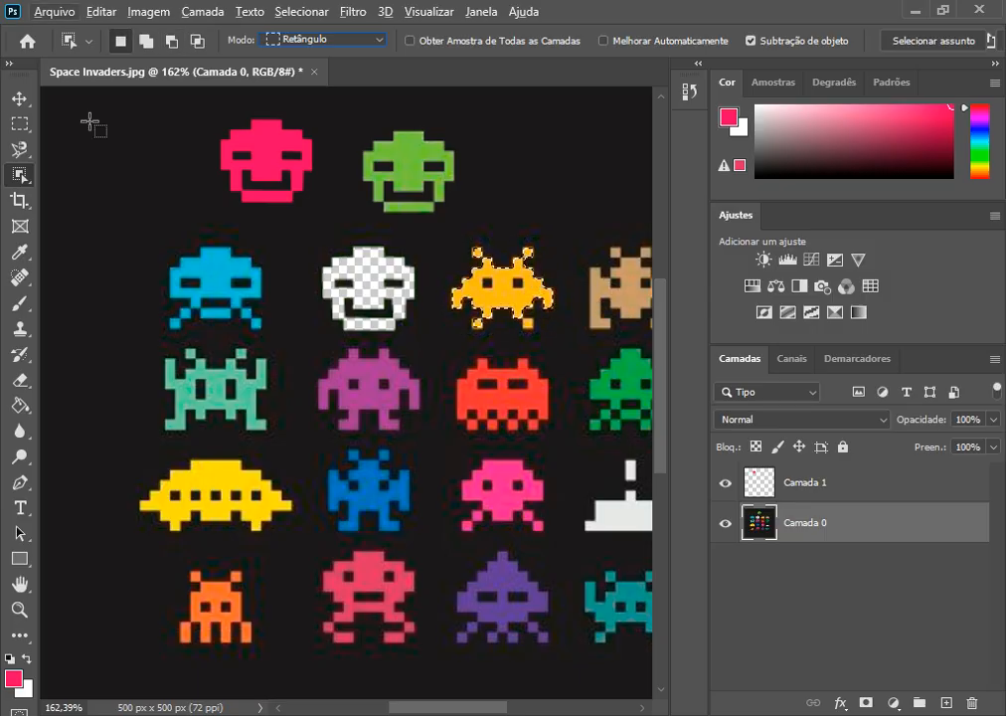
{"action": "left_click", "coordinate": [30, 99]}
{"action": "scroll", "coordinate": [523, 244], "scroll_direction": "up", "scroll_amount": 5}
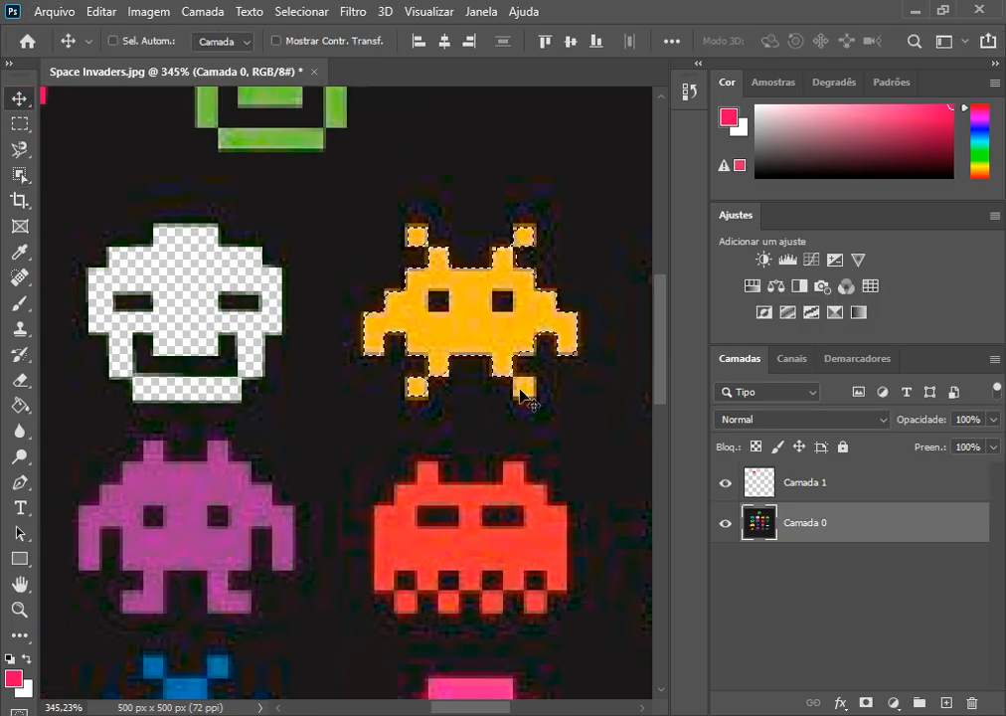
{"action": "scroll", "coordinate": [437, 400], "scroll_direction": "down", "scroll_amount": 3}
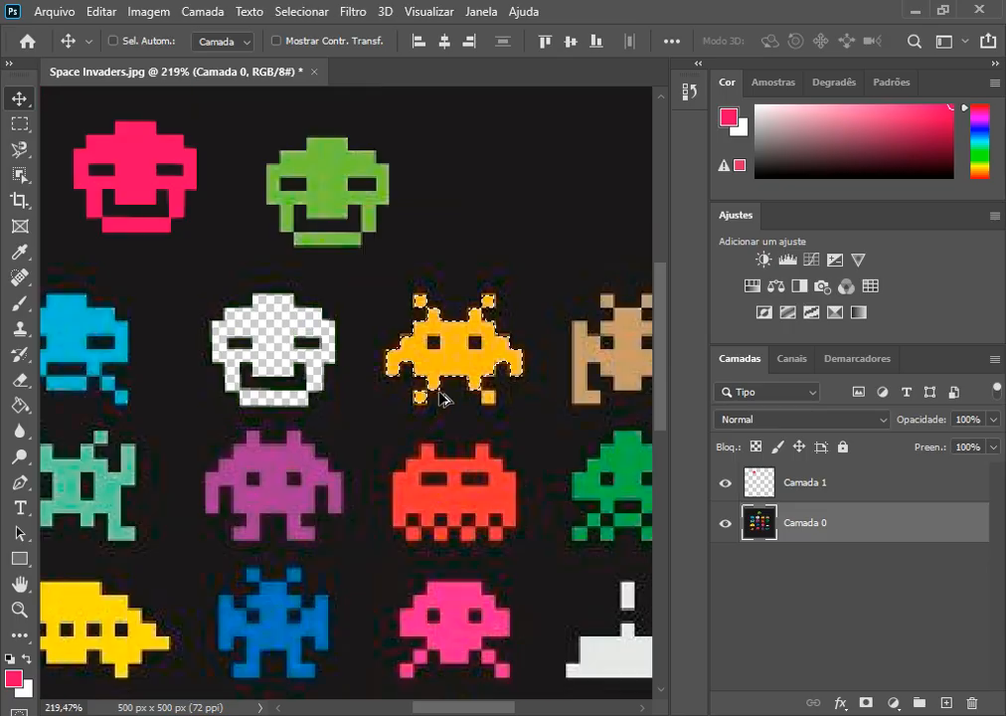
{"action": "scroll", "coordinate": [440, 395], "scroll_direction": "down", "scroll_amount": 2}
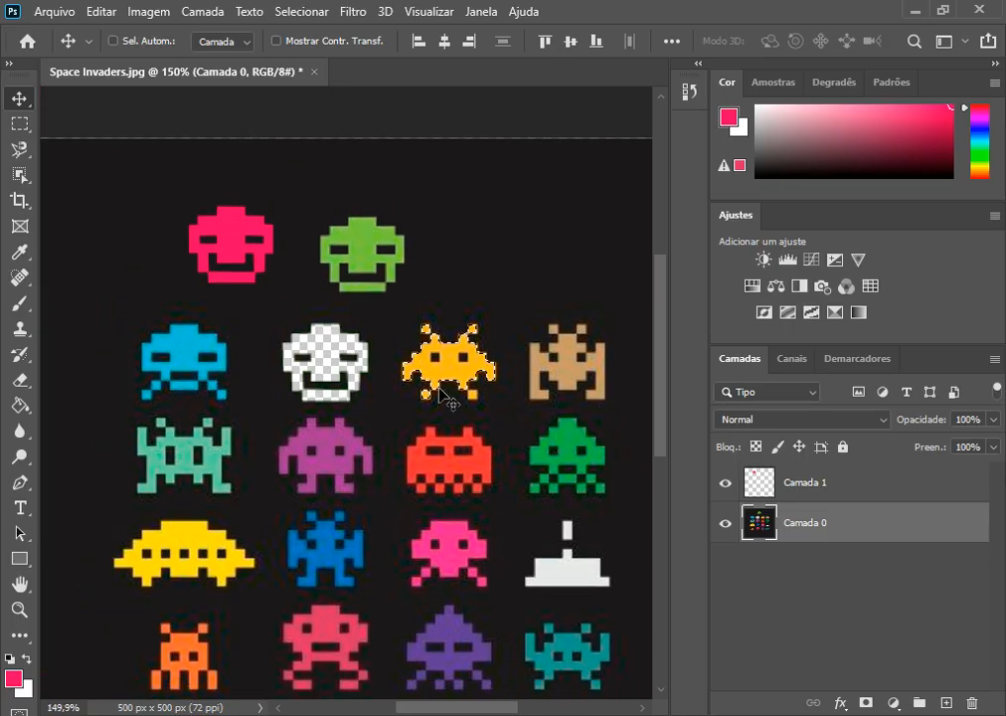
{"action": "scroll", "coordinate": [440, 394], "scroll_direction": "down", "scroll_amount": 1}
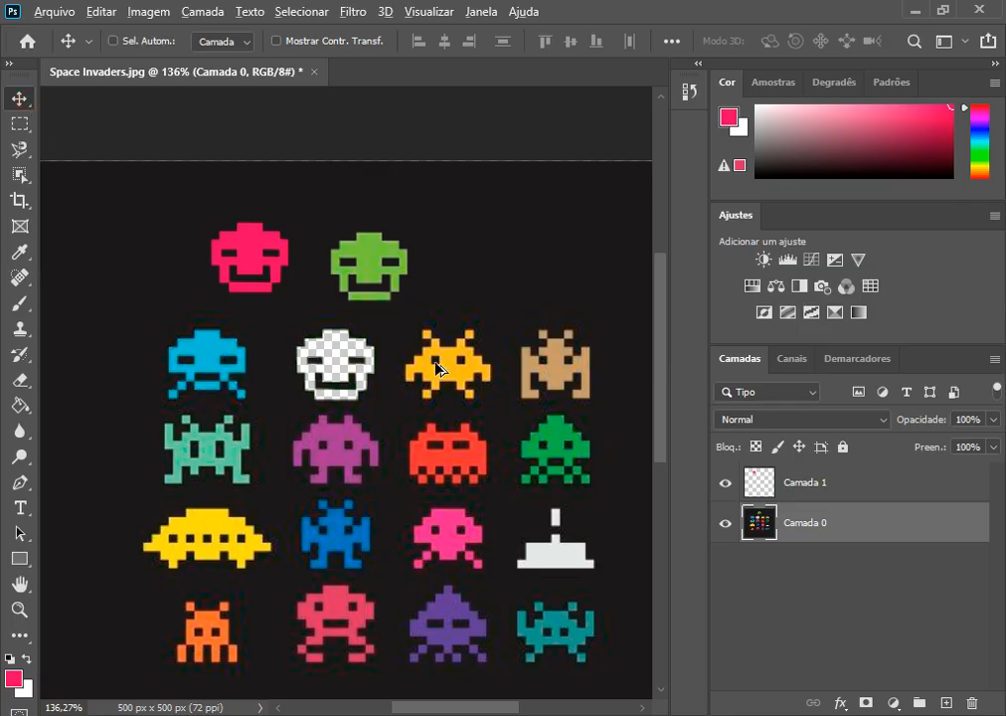
{"action": "scroll", "coordinate": [441, 373], "scroll_direction": "up", "scroll_amount": 4}
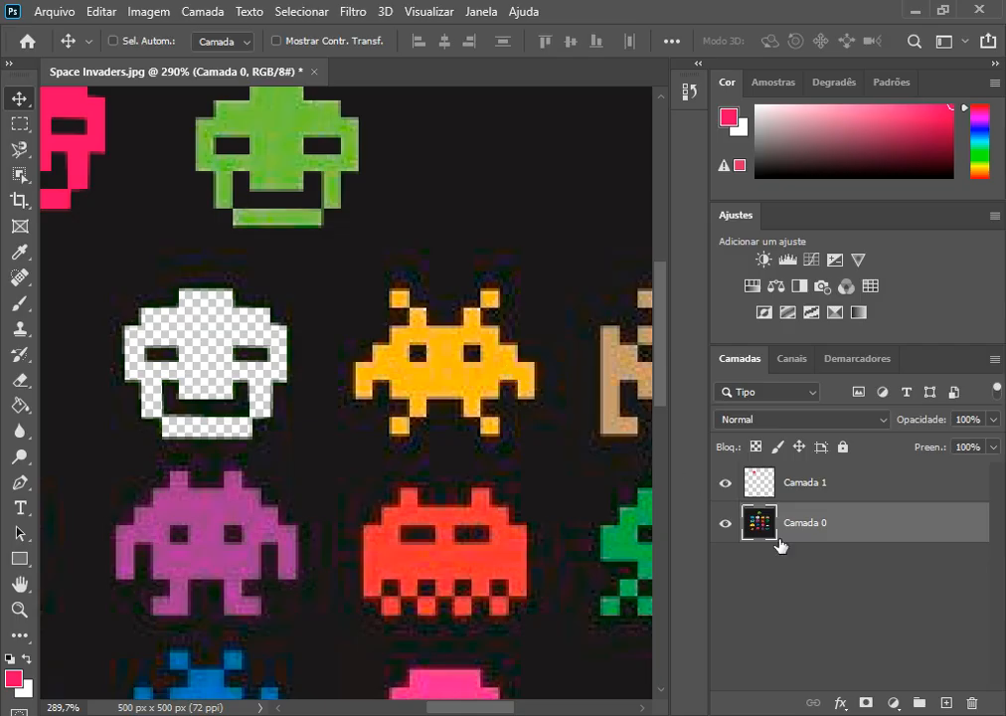
{"action": "scroll", "coordinate": [498, 382], "scroll_direction": "up", "scroll_amount": 3}
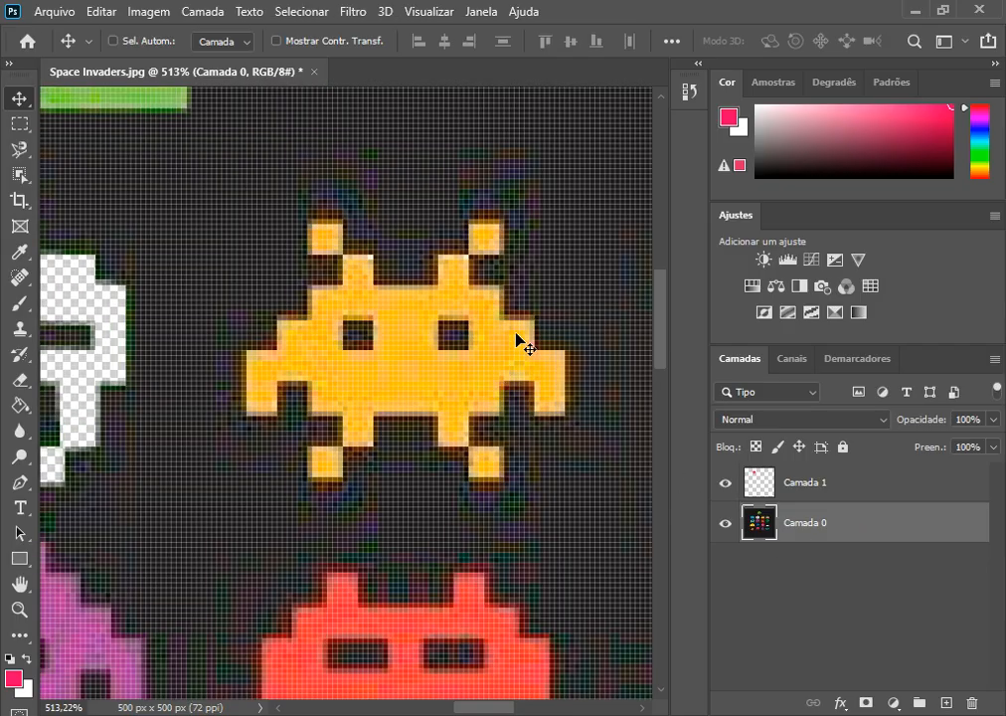
{"action": "scroll", "coordinate": [527, 311], "scroll_direction": "down", "scroll_amount": 2}
{"action": "scroll", "coordinate": [527, 311], "scroll_direction": "down", "scroll_amount": 1}
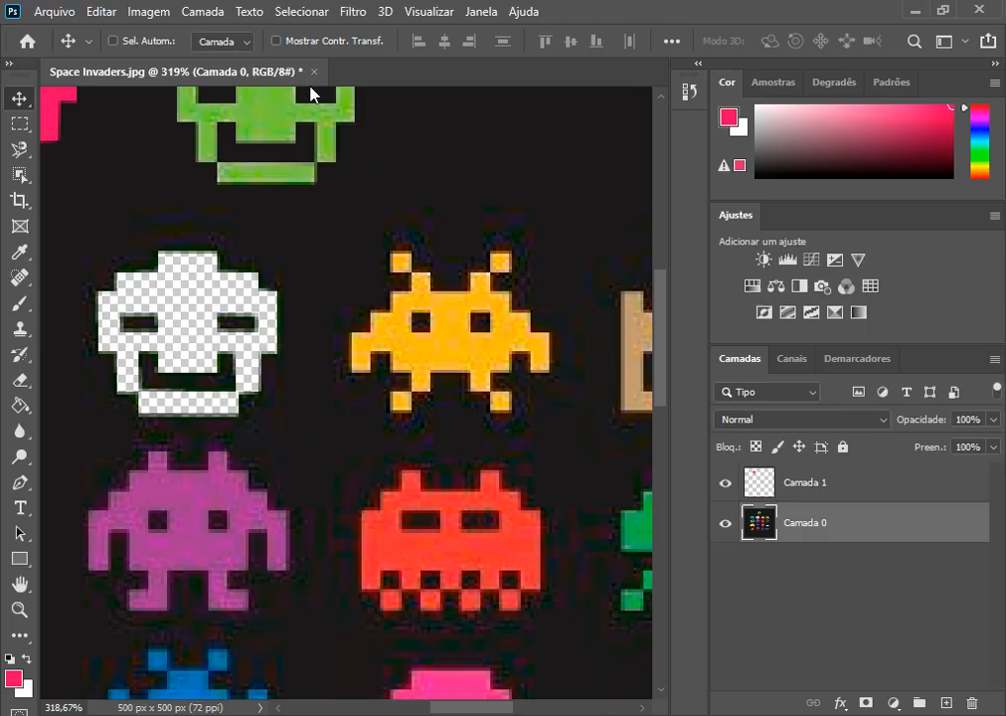
{"action": "left_click", "coordinate": [136, 18]}
{"action": "mouse_move", "coordinate": [173, 62]}
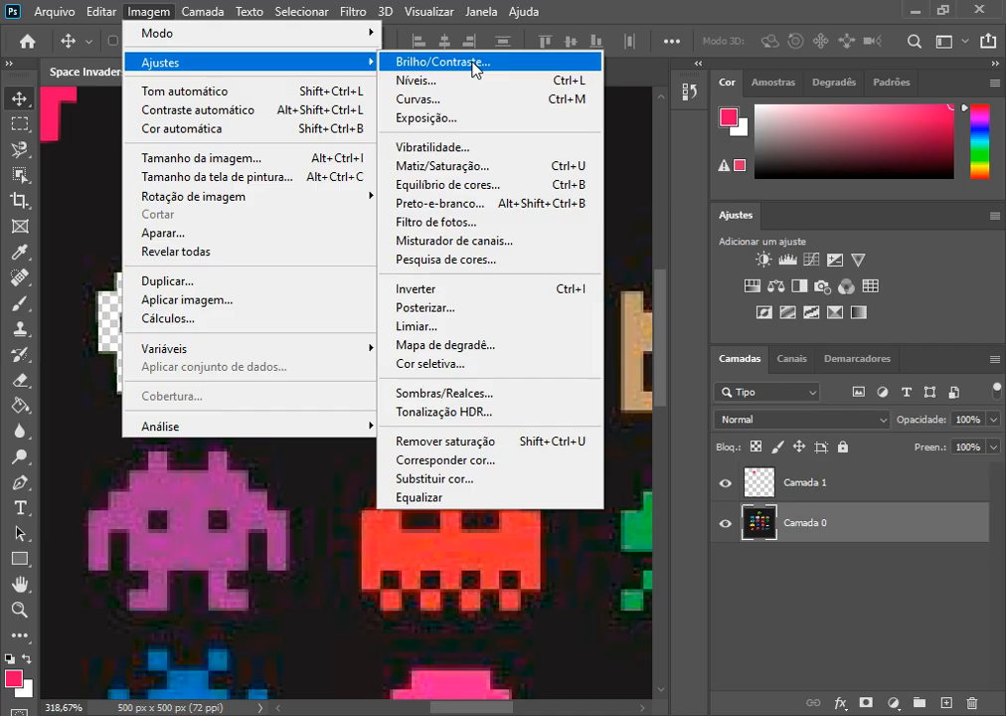
{"action": "left_click", "coordinate": [606, 14]}
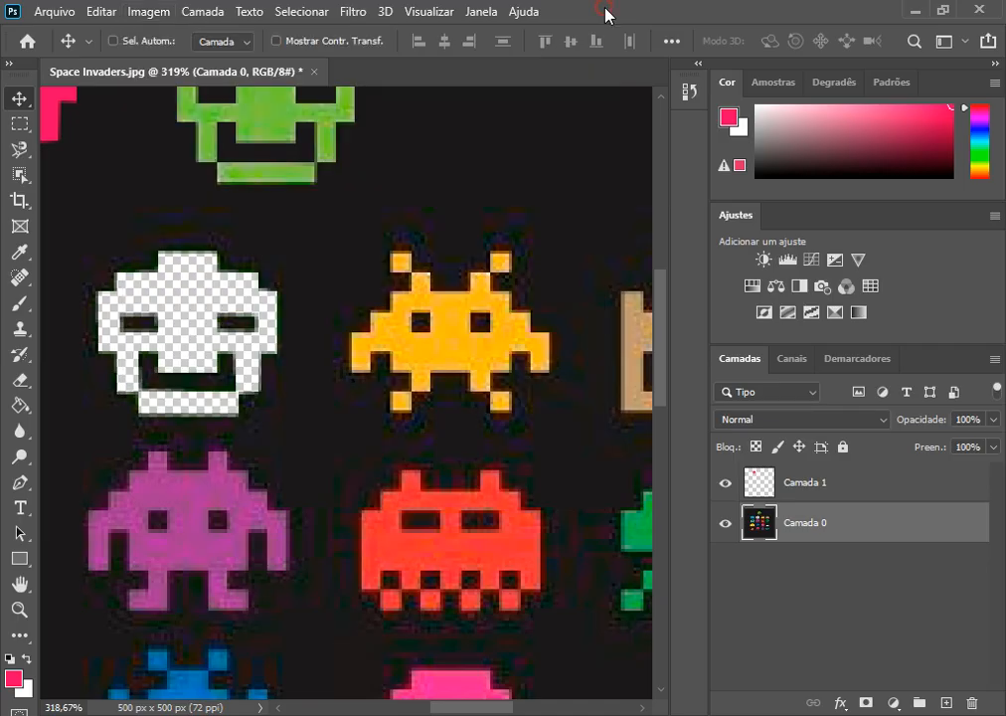
Step: Add a Brilho/Contraste adjustment layer above Camada 0 at its default settings, and make Camada 0 the active layer again
{"action": "left_click", "coordinate": [764, 261]}
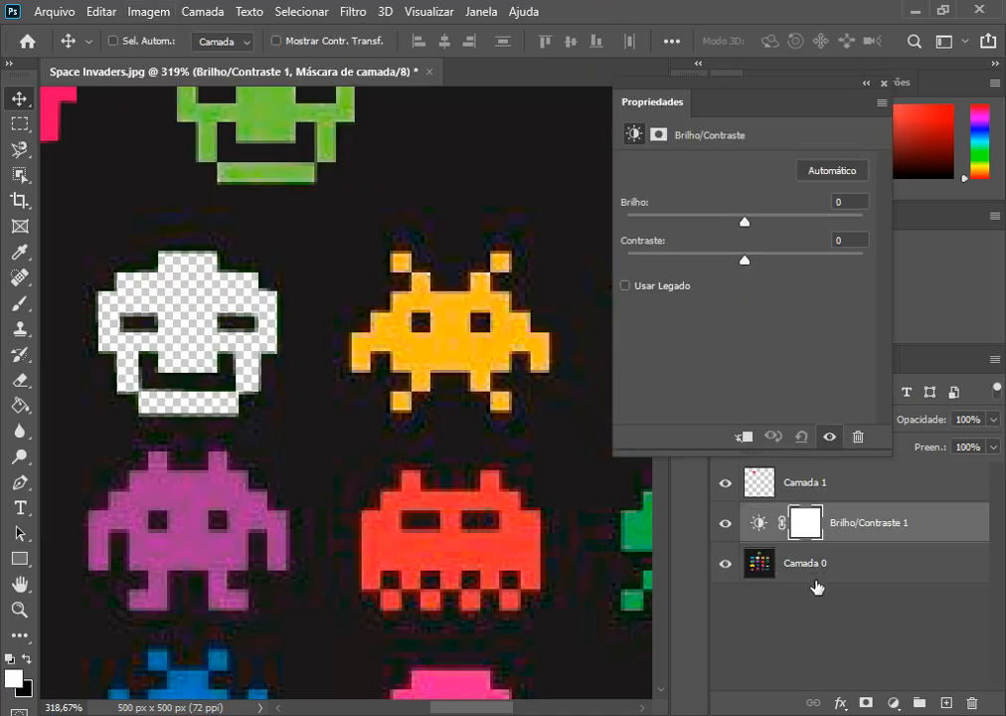
{"action": "left_click", "coordinate": [881, 86]}
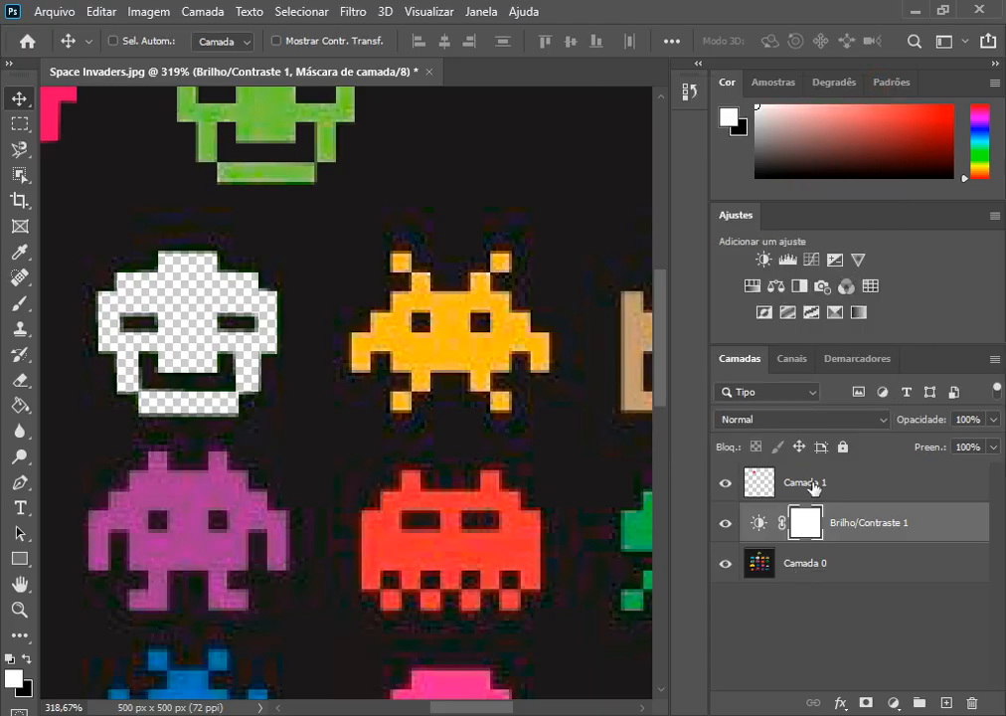
{"action": "left_click", "coordinate": [768, 568]}
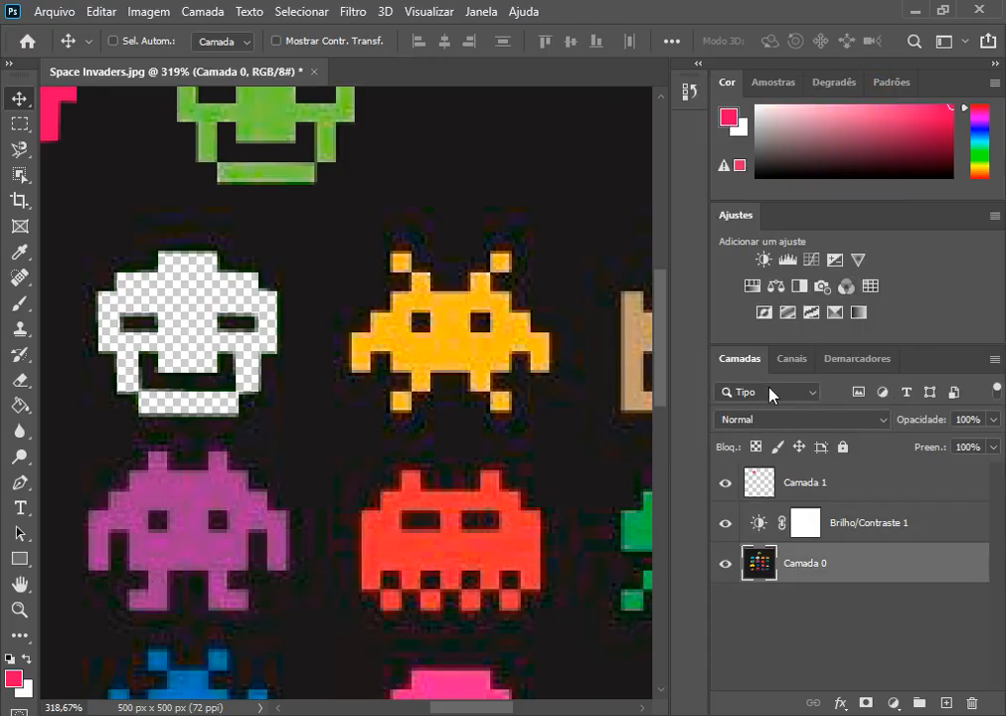
Step: Add another Brilho/Contraste adjustment layer directly above Camada 0, with brightness about -76 and contrast 75
{"action": "left_click", "coordinate": [763, 260]}
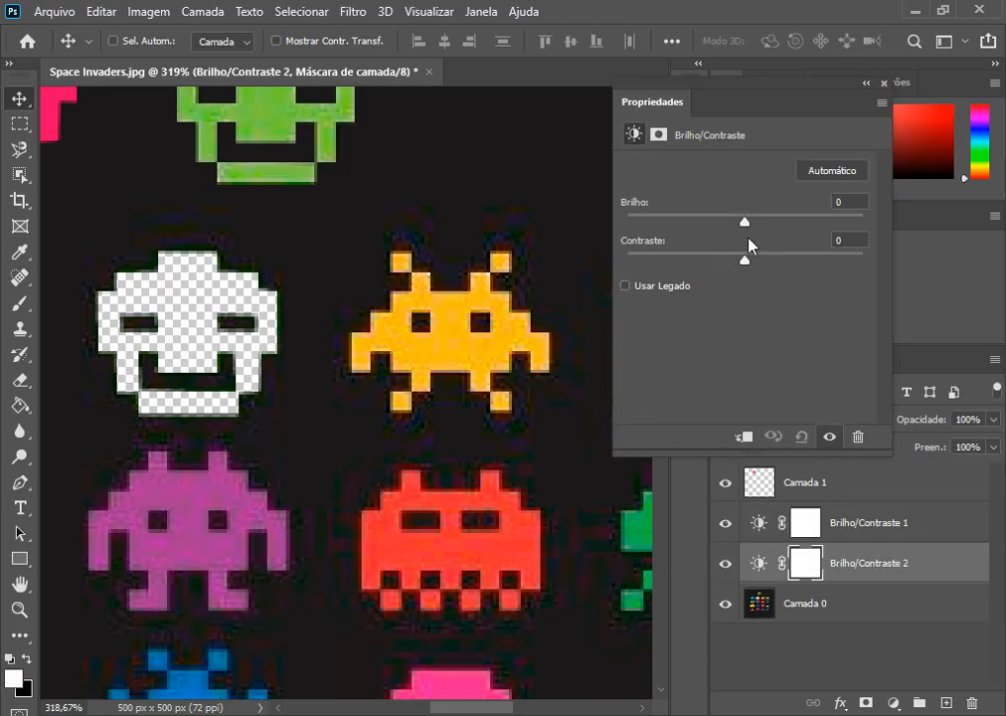
{"action": "left_click_drag", "start_coordinate": [733, 222], "coordinate": [685, 238]}
{"action": "left_click_drag", "start_coordinate": [744, 263], "coordinate": [833, 265]}
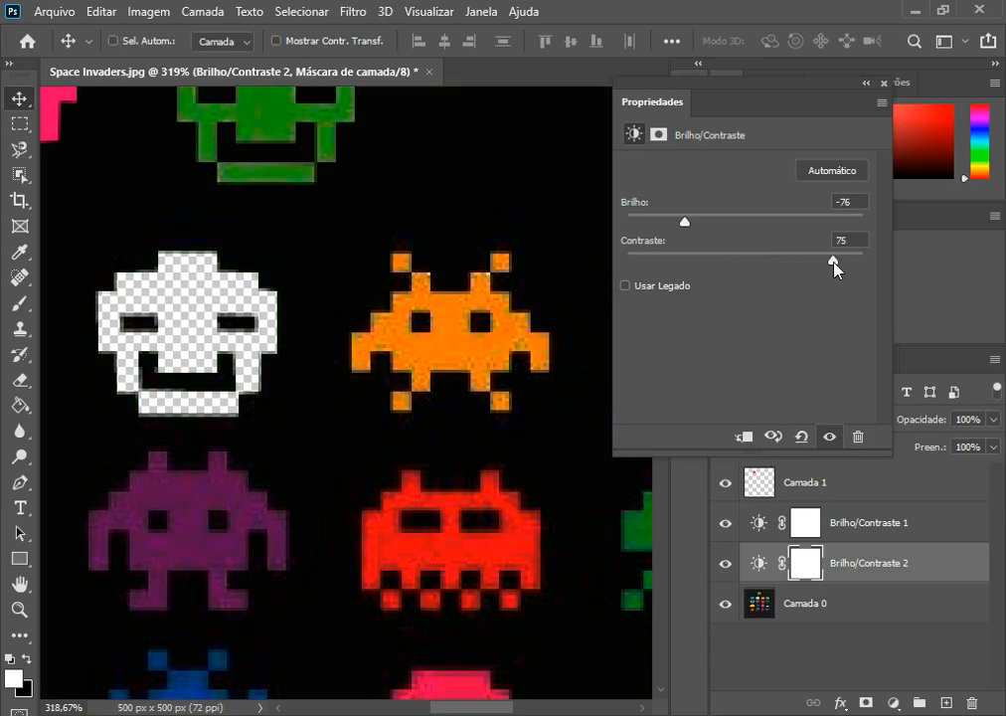
{"action": "mouse_move", "coordinate": [686, 223]}
{"action": "left_mouse_down"}
{"action": "mouse_move", "coordinate": [702, 226]}
{"action": "mouse_move", "coordinate": [689, 220]}
{"action": "left_mouse_up"}
{"action": "left_click_drag", "start_coordinate": [449, 223], "coordinate": [861, 101]}
{"action": "left_click", "coordinate": [867, 85]}
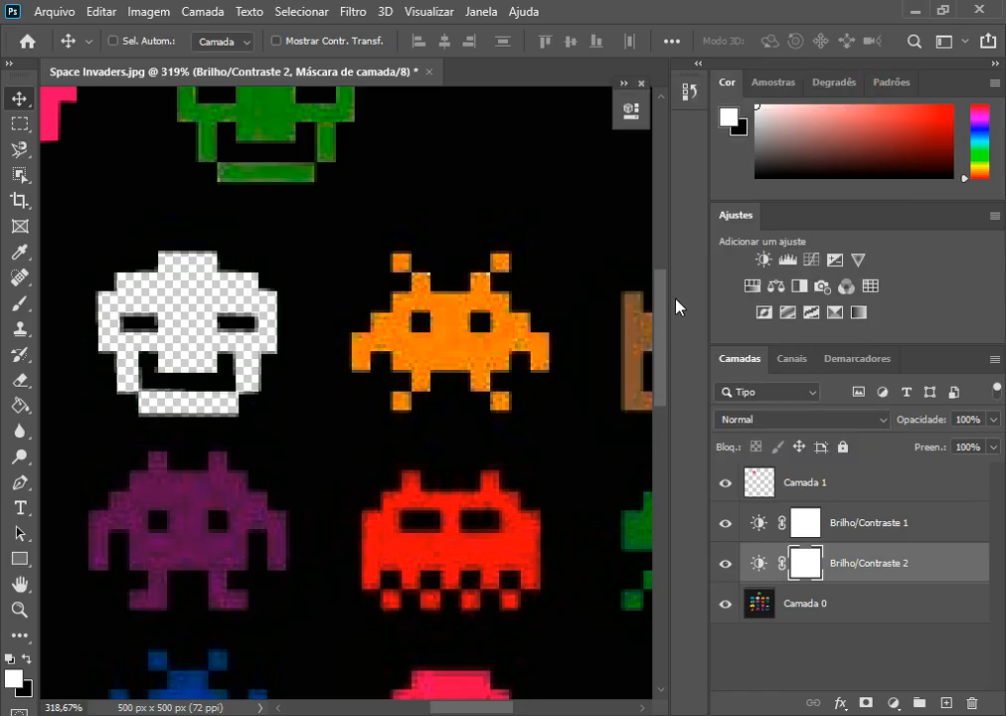
{"action": "left_click", "coordinate": [641, 85]}
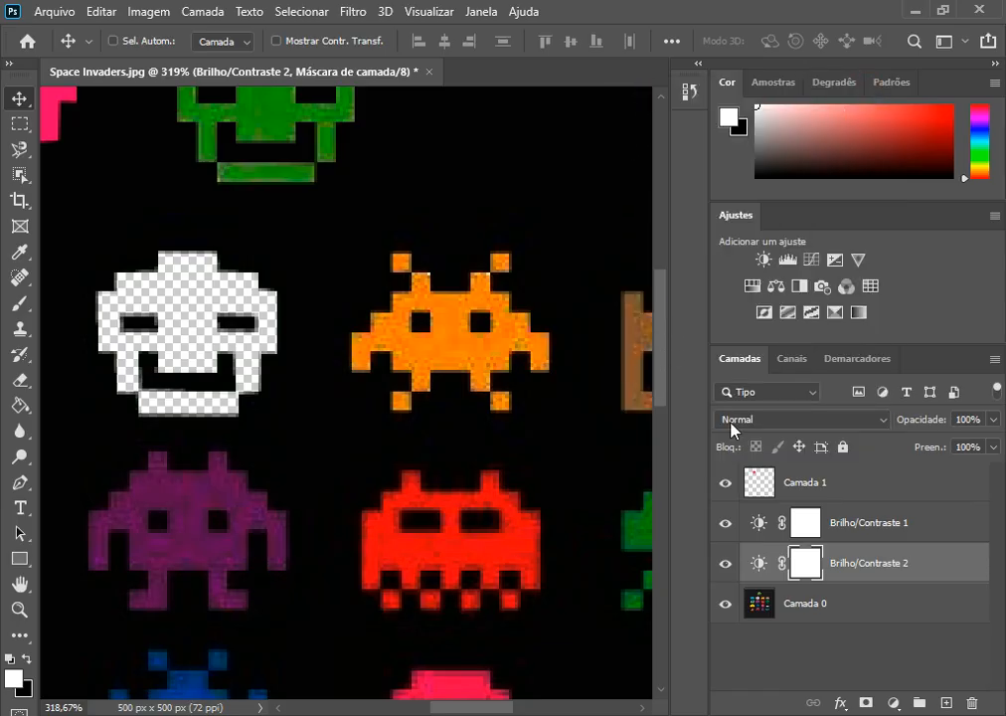
Step: Select the orange invader on layer Camada 0 by boxing it with the Object Selection tool in Retângulo mode
{"action": "left_click", "coordinate": [812, 619]}
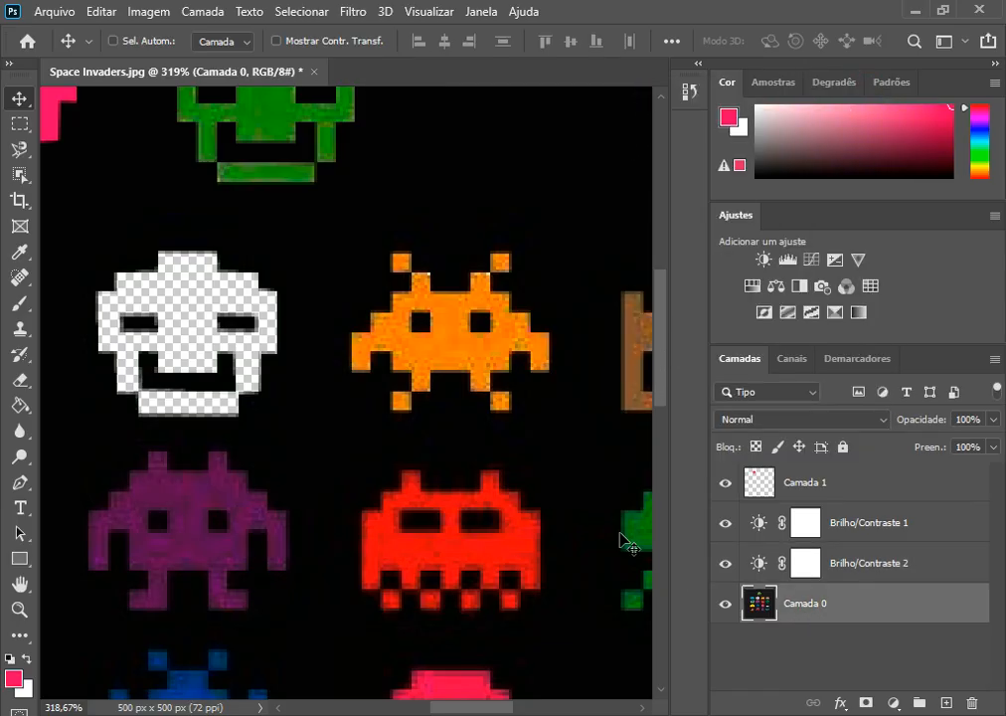
{"action": "left_click", "coordinate": [19, 174]}
{"action": "left_click_drag", "start_coordinate": [322, 236], "coordinate": [572, 430]}
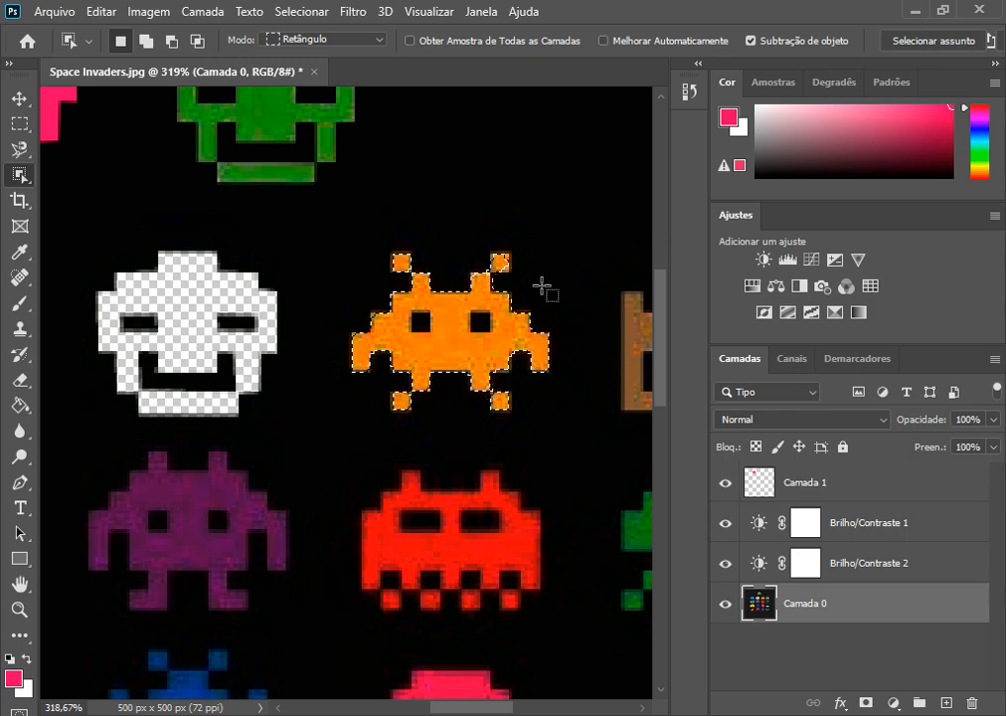
Step: Inspect the orange invader's selection edges, try moving it up beside the green invader, then undo the move and deselect
{"action": "left_click", "coordinate": [18, 100]}
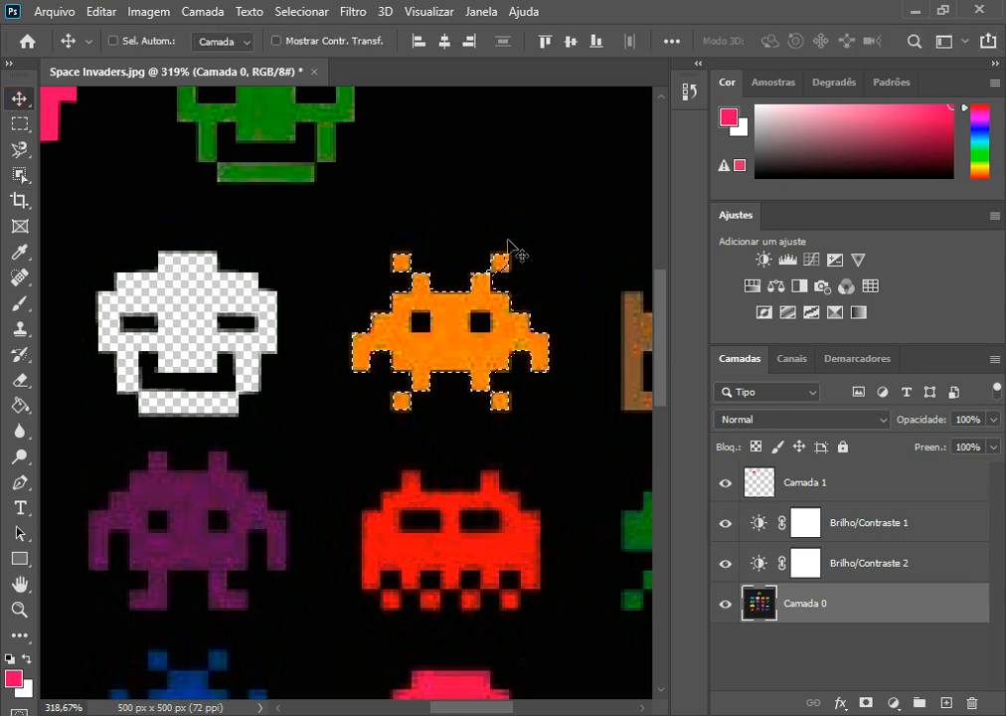
{"action": "scroll", "coordinate": [515, 267], "scroll_direction": "up", "scroll_amount": 2}
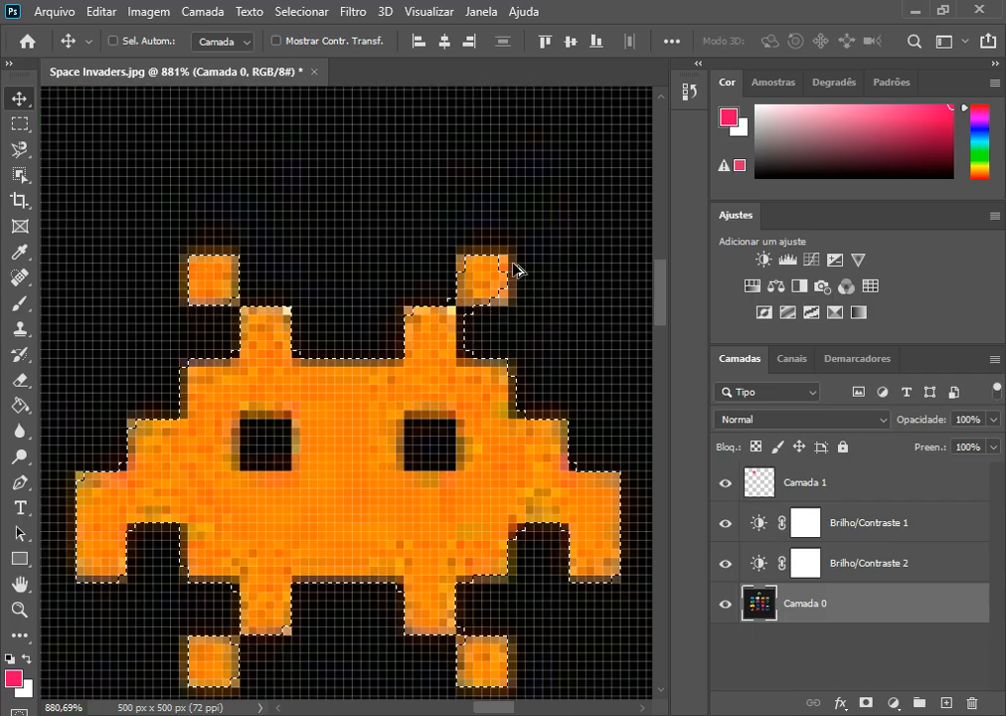
{"action": "scroll", "coordinate": [507, 271], "scroll_direction": "down", "scroll_amount": 4}
{"action": "left_click_drag", "start_coordinate": [438, 309], "coordinate": [474, 151]}
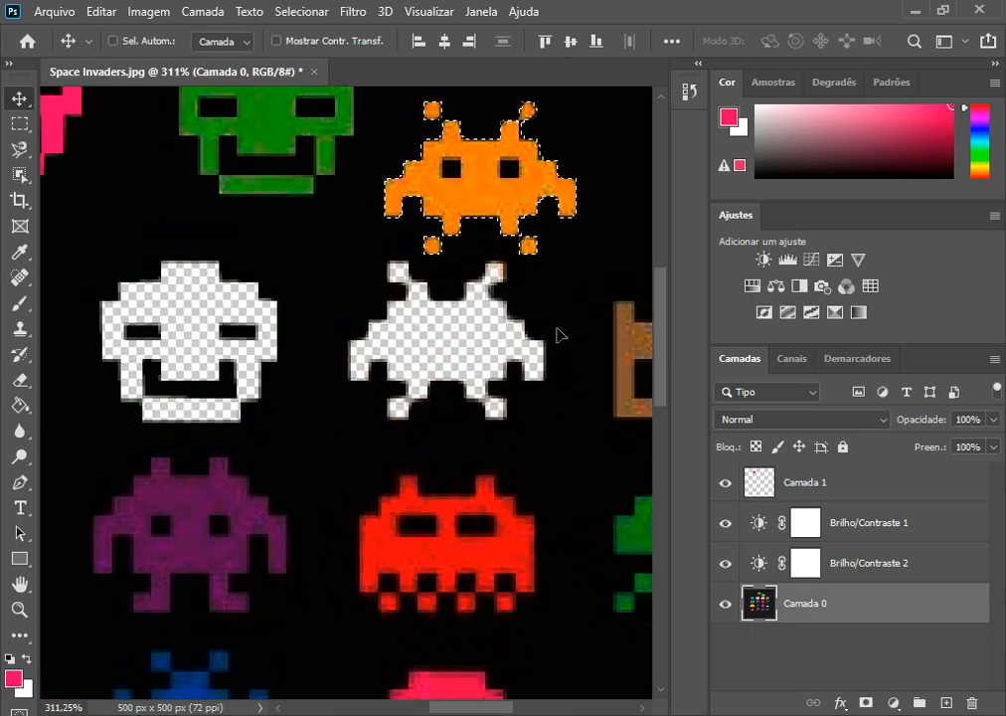
{"action": "key", "text": "ctrl+z"}
{"action": "key", "text": "ctrl+d"}
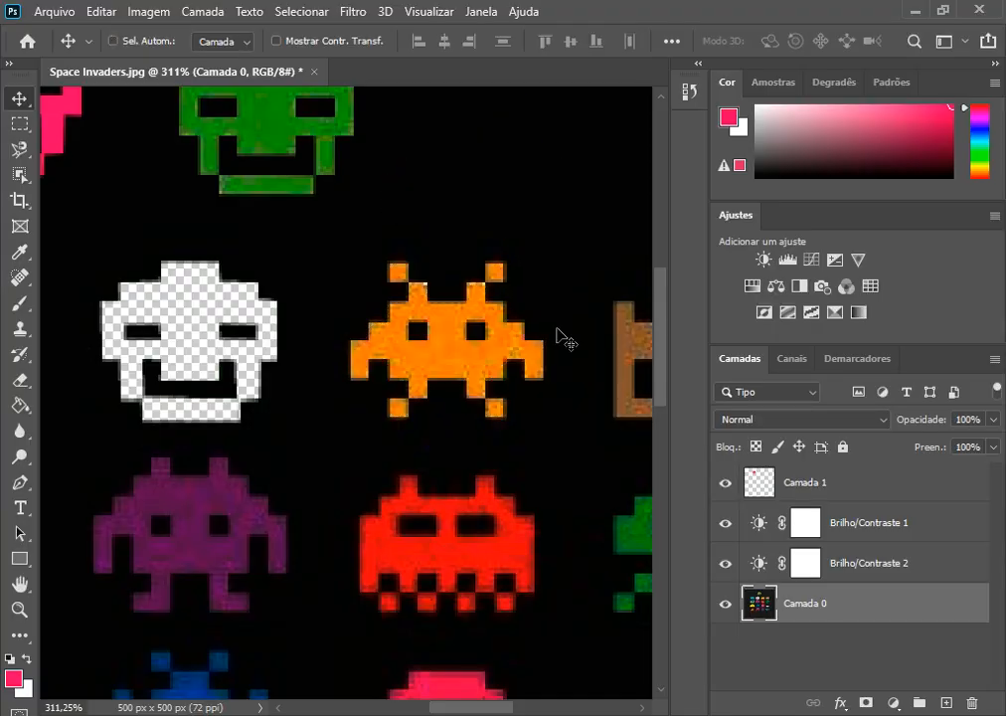
Step: Set the Object Selection tool to Laço mode and select the orange invader by drawing a loose outline around it
{"action": "scroll", "coordinate": [451, 348], "scroll_direction": "down", "scroll_amount": 2}
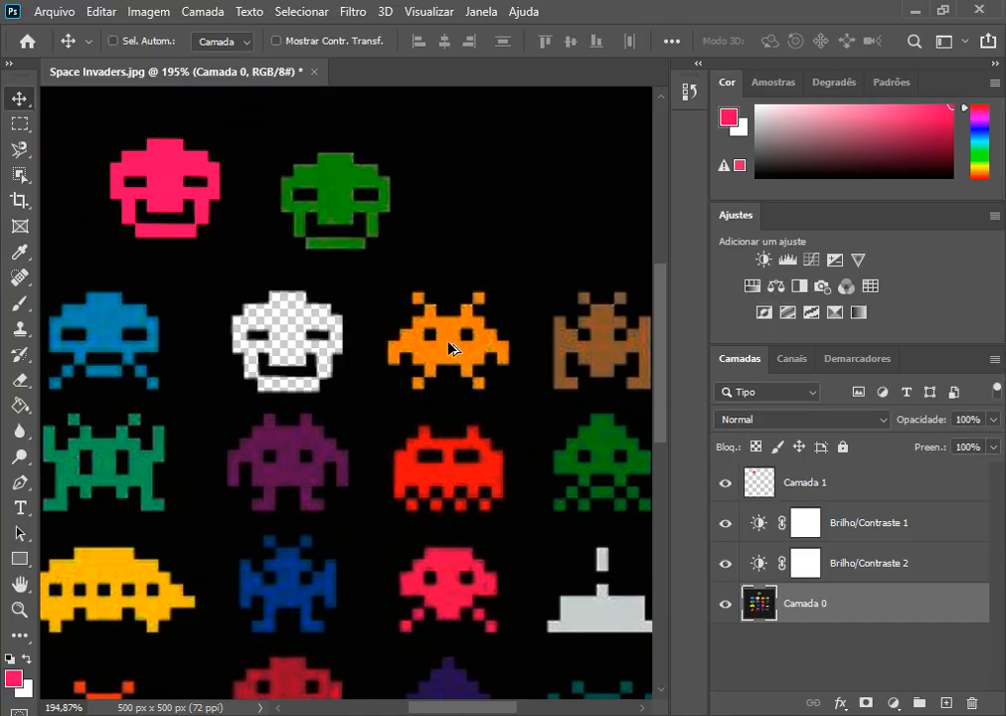
{"action": "scroll", "coordinate": [454, 350], "scroll_direction": "down", "scroll_amount": 3}
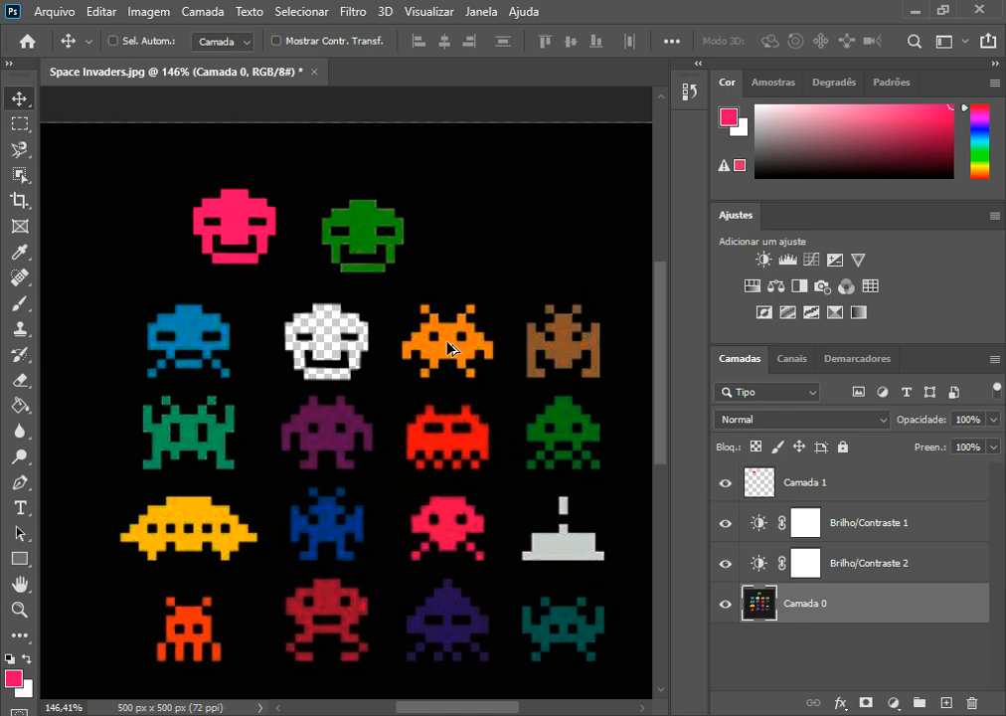
{"action": "scroll", "coordinate": [453, 349], "scroll_direction": "up", "scroll_amount": 1}
{"action": "scroll", "coordinate": [438, 231], "scroll_direction": "up", "scroll_amount": 2}
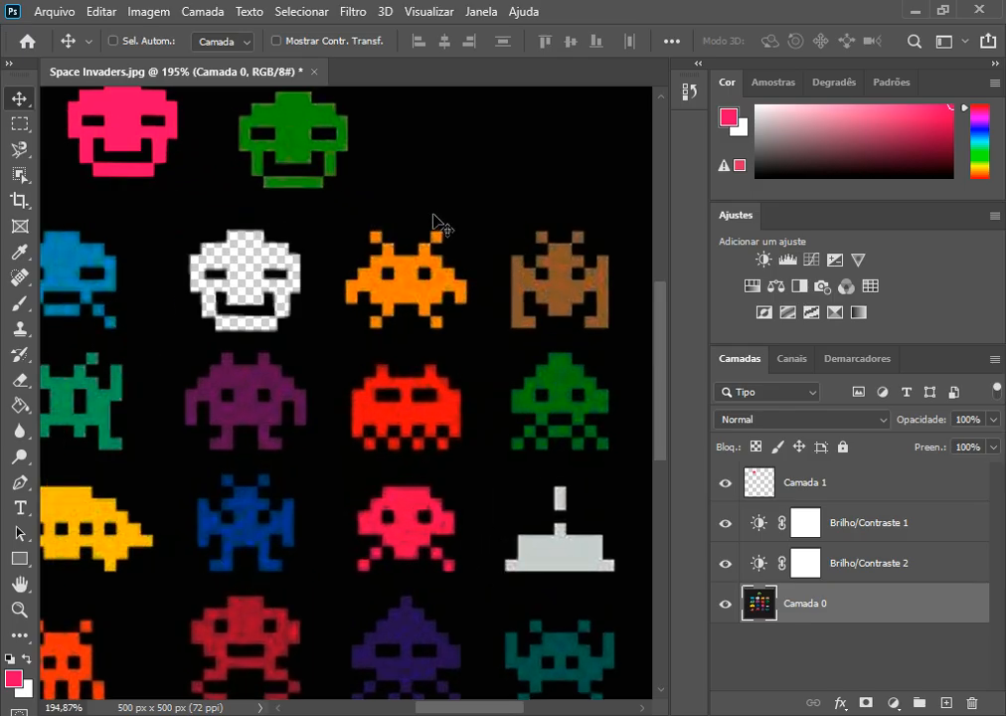
{"action": "left_click", "coordinate": [31, 179]}
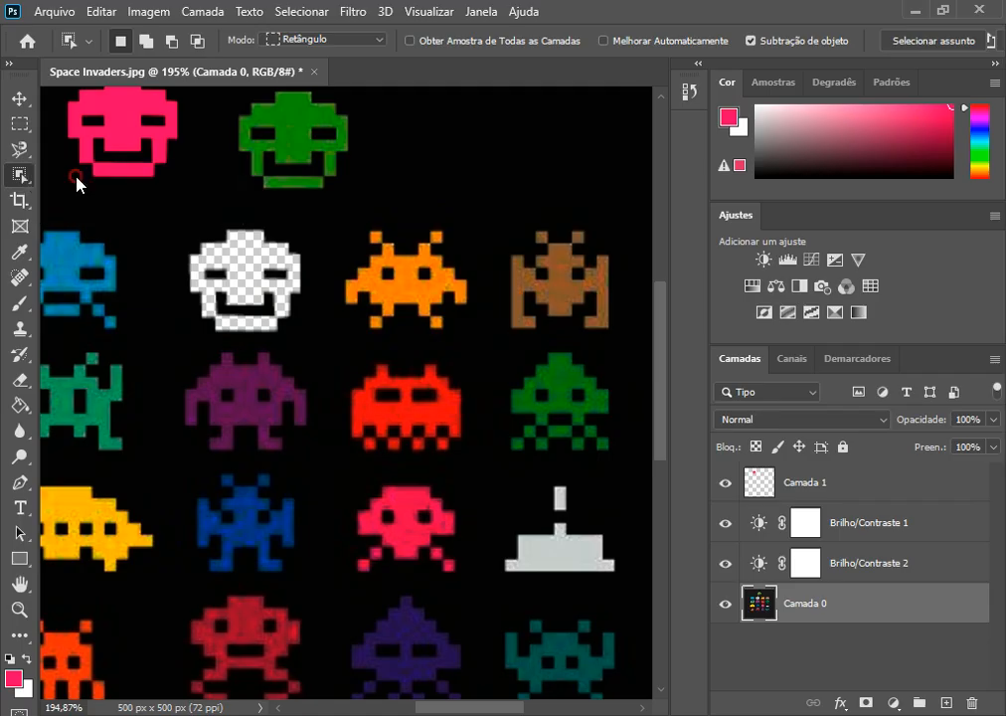
{"action": "left_click", "coordinate": [348, 40]}
{"action": "left_click", "coordinate": [332, 66]}
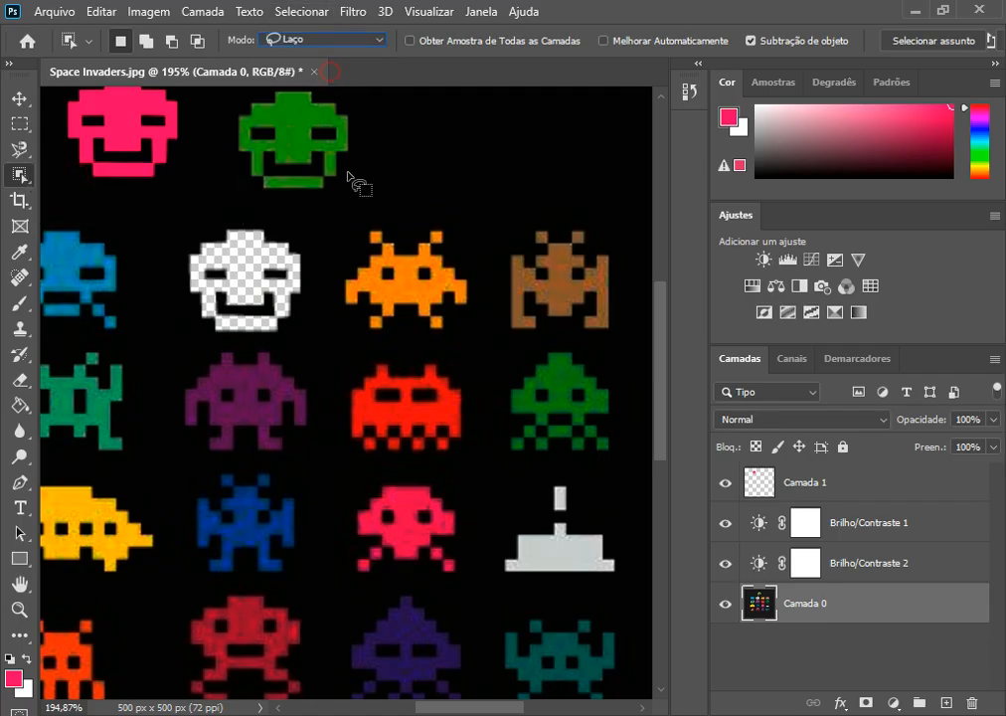
{"action": "mouse_move", "coordinate": [355, 219]}
{"action": "left_mouse_down"}
{"action": "mouse_move", "coordinate": [325, 286]}
{"action": "mouse_move", "coordinate": [330, 314]}
{"action": "mouse_move", "coordinate": [359, 338]}
{"action": "mouse_move", "coordinate": [408, 332]}
{"action": "mouse_move", "coordinate": [440, 350]}
{"action": "mouse_move", "coordinate": [459, 339]}
{"action": "mouse_move", "coordinate": [487, 277]}
{"action": "mouse_move", "coordinate": [447, 247]}
{"action": "mouse_move", "coordinate": [461, 238]}
{"action": "mouse_move", "coordinate": [438, 218]}
{"action": "mouse_move", "coordinate": [405, 239]}
{"action": "mouse_move", "coordinate": [353, 224]}
{"action": "left_mouse_up"}
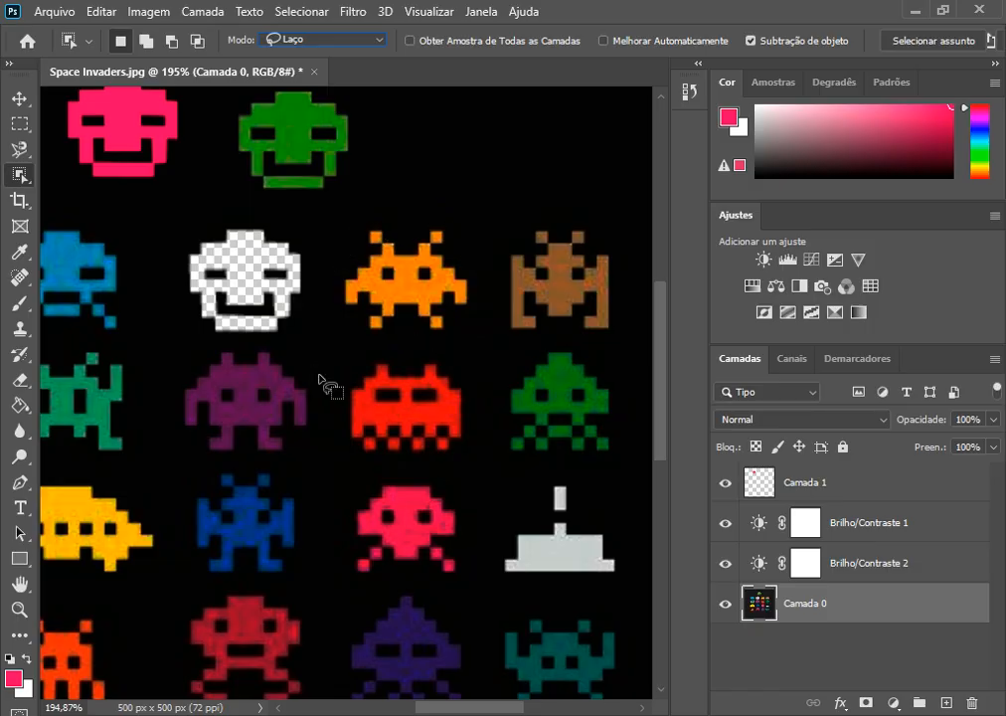
Step: Move the selected orange invader up beside the green invader in the top row, and deselect it
{"action": "left_click", "coordinate": [19, 98]}
{"action": "left_click_drag", "start_coordinate": [406, 273], "coordinate": [443, 159]}
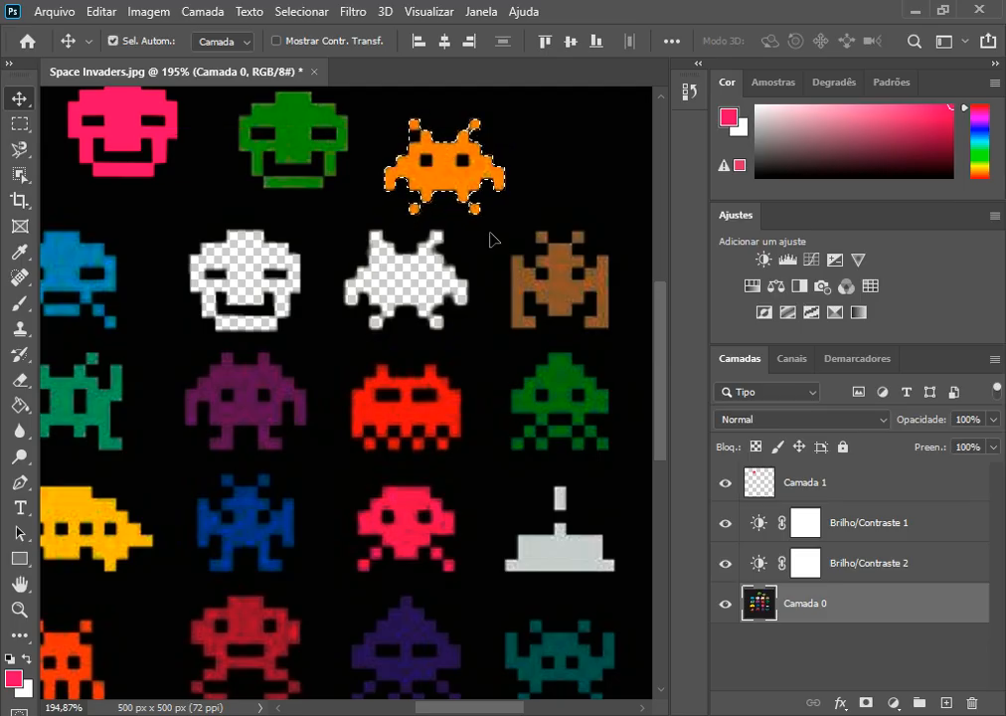
{"action": "key", "text": "ctrl+d"}
{"action": "scroll", "coordinate": [539, 291], "scroll_direction": "down", "scroll_amount": 1}
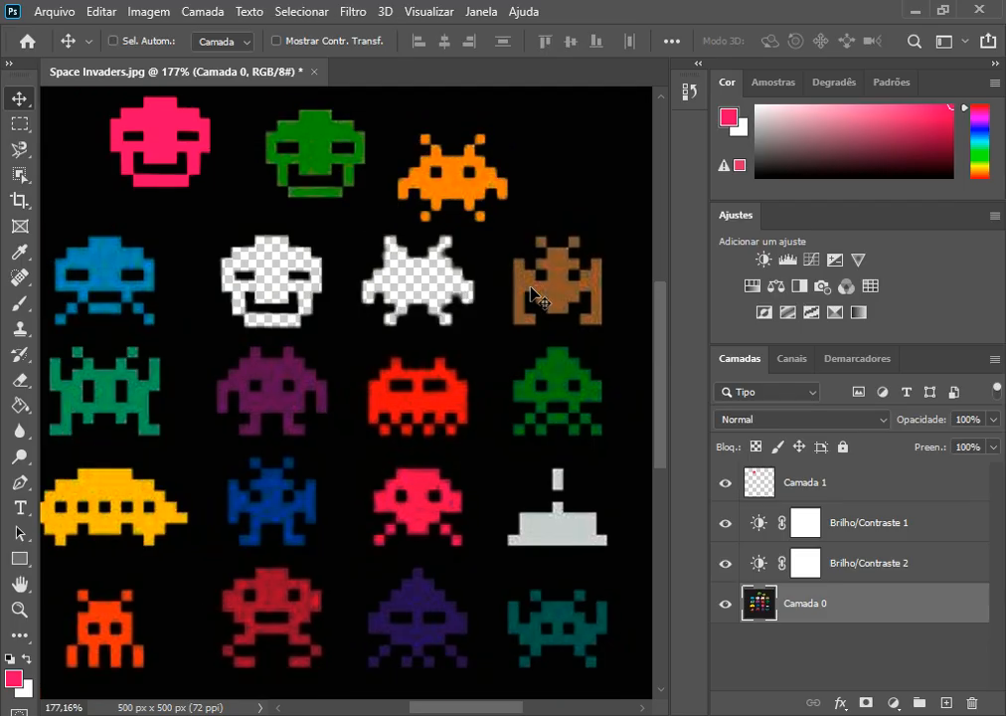
{"action": "scroll", "coordinate": [549, 314], "scroll_direction": "down", "scroll_amount": 1}
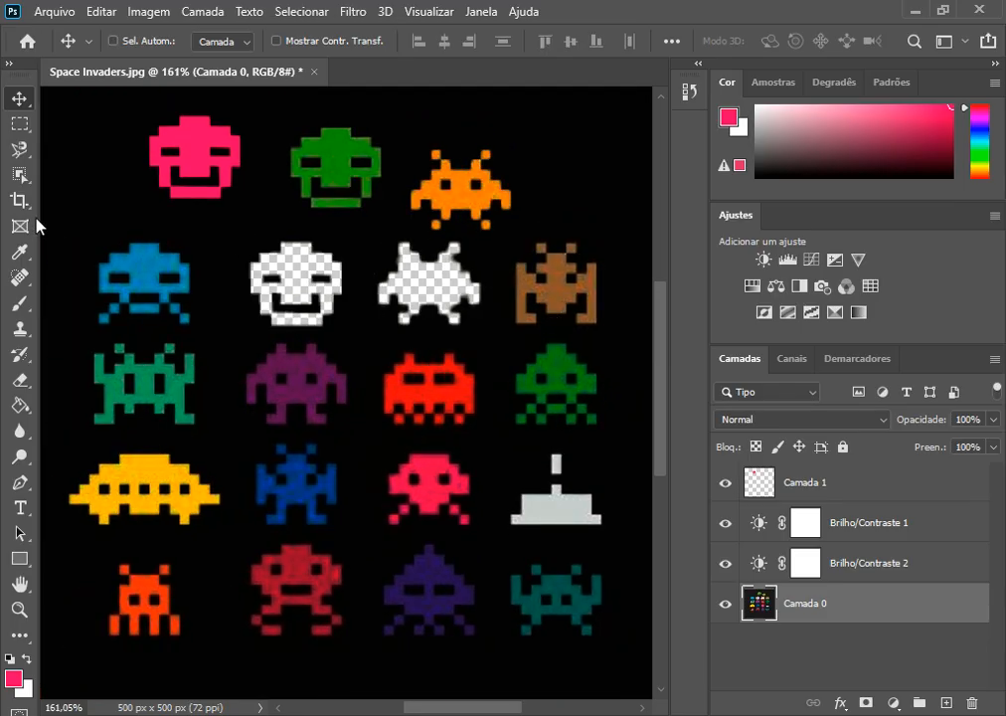
Step: Delete layer Camada 1 and both Brilho/Contraste adjustment layers, keeping only Camada 0
{"action": "left_click", "coordinate": [878, 495]}
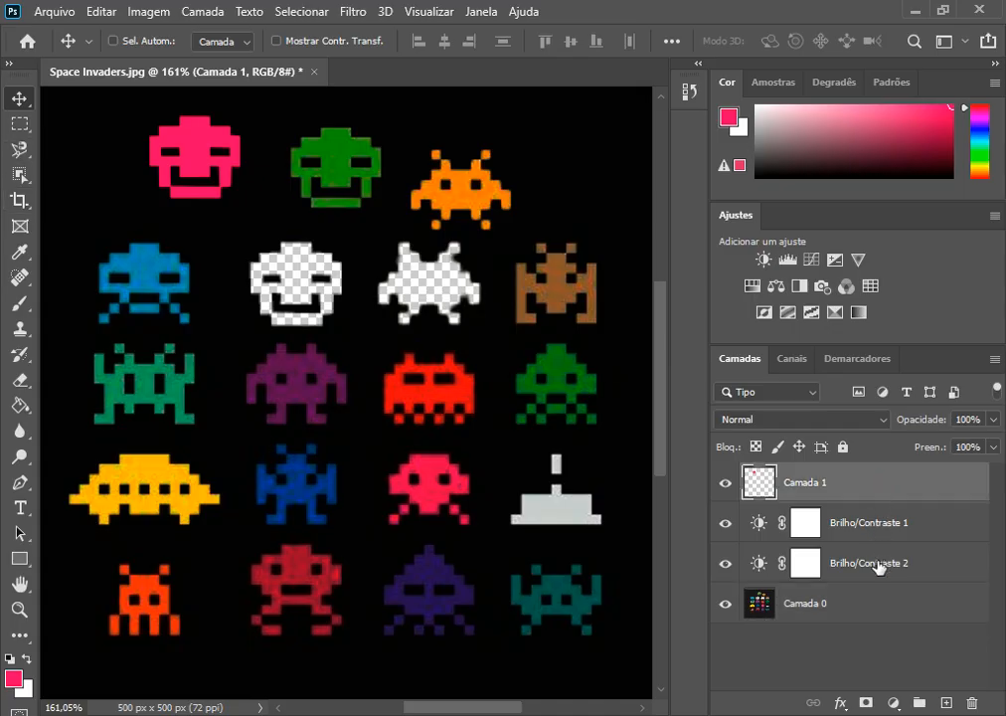
{"action": "left_click", "coordinate": [876, 567], "text": "shift"}
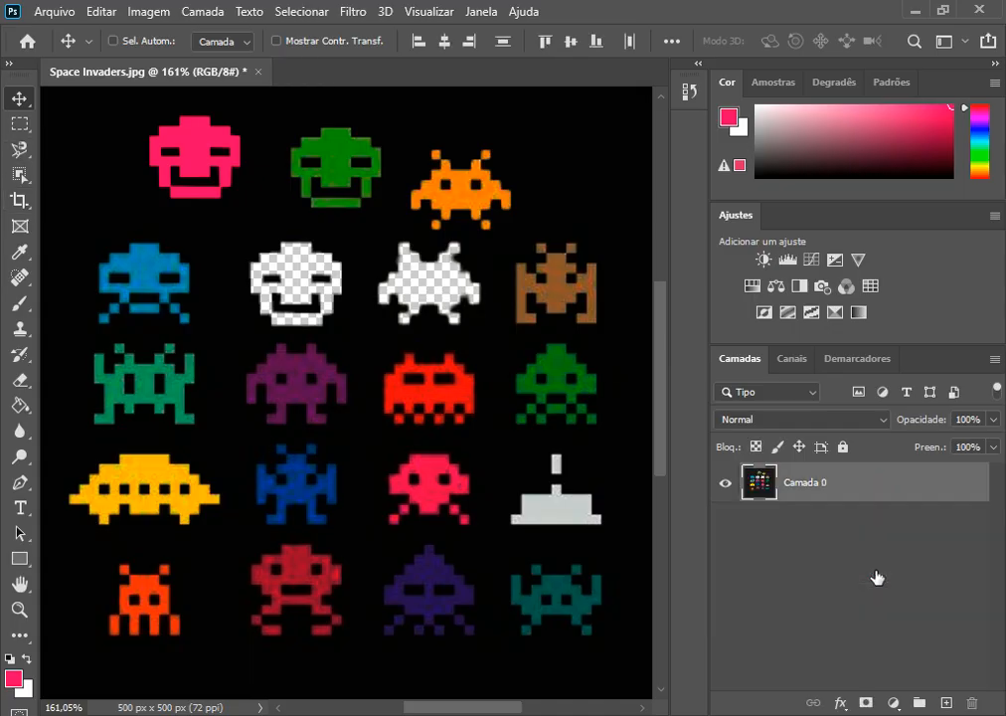
{"action": "key", "text": "Delete"}
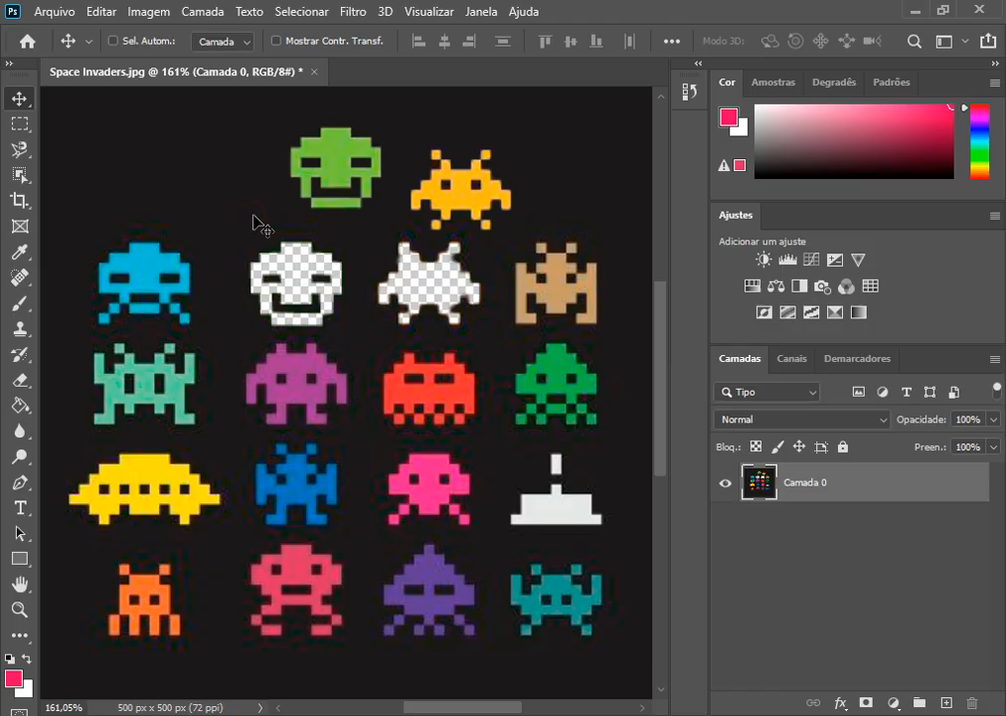
Step: Activate the Quick Selection tool and set its brush size to 11 px, leaving nothing selected
{"action": "left_click", "coordinate": [31, 188]}
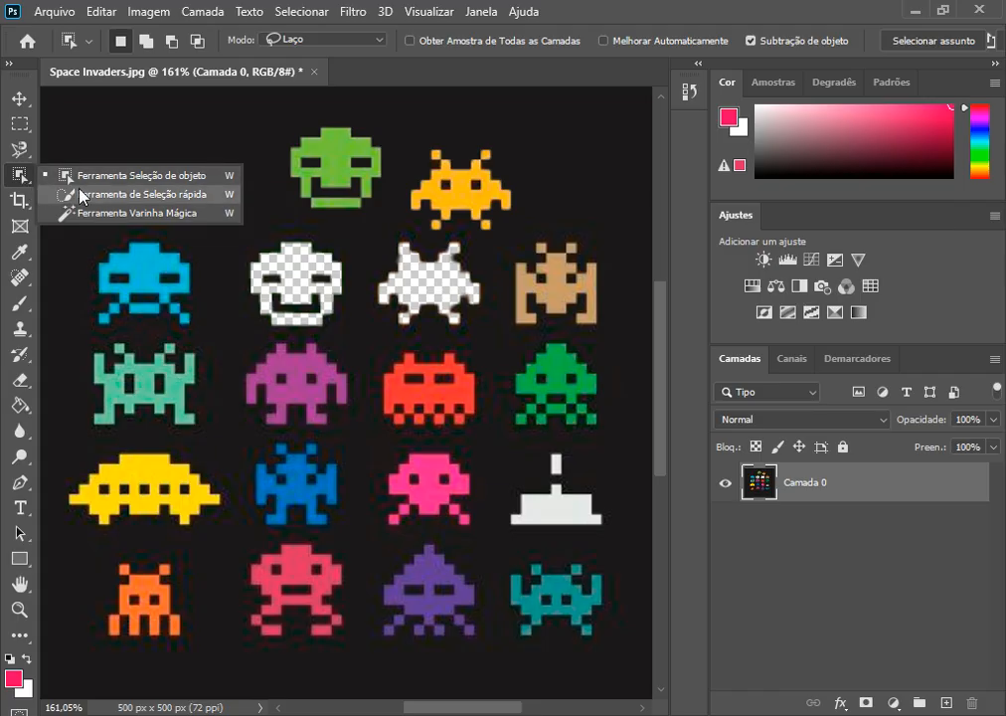
{"action": "left_click", "coordinate": [90, 194]}
{"action": "scroll", "coordinate": [110, 202], "scroll_direction": "up", "scroll_amount": 5}
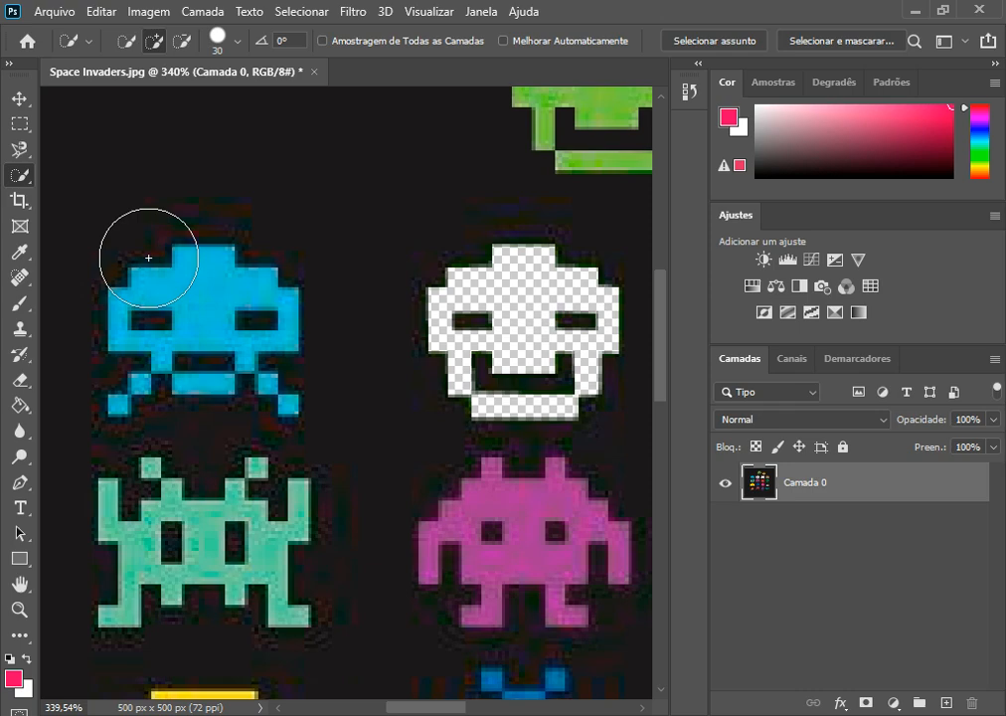
{"action": "left_click", "coordinate": [239, 44]}
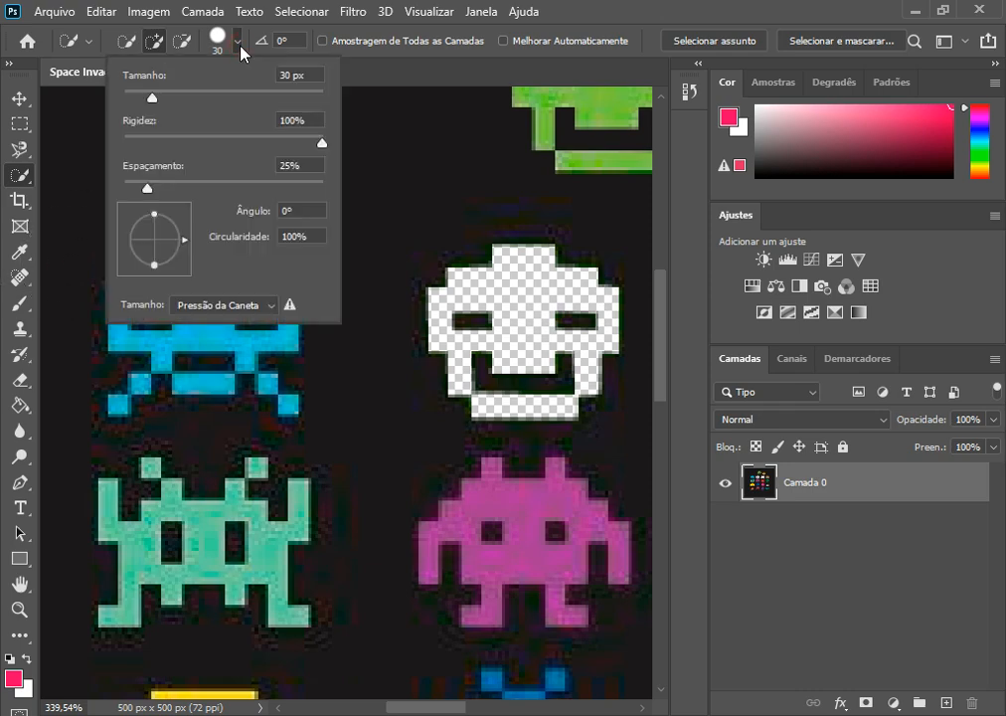
{"action": "left_click_drag", "start_coordinate": [154, 98], "coordinate": [135, 100]}
{"action": "left_click", "coordinate": [377, 162]}
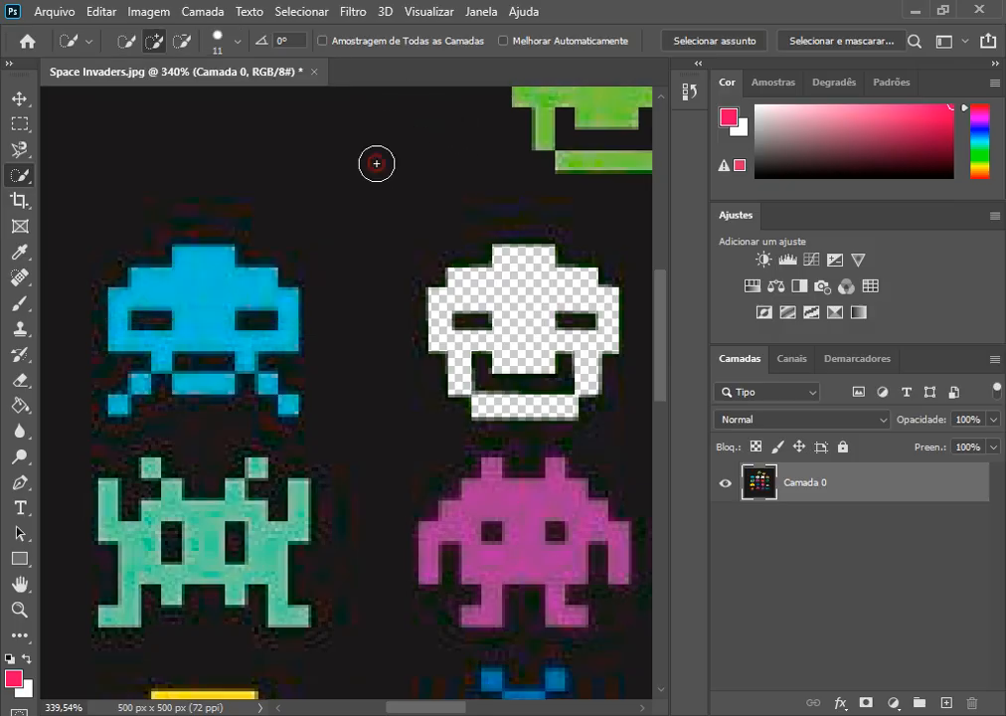
{"action": "key", "text": "ctrl+d"}
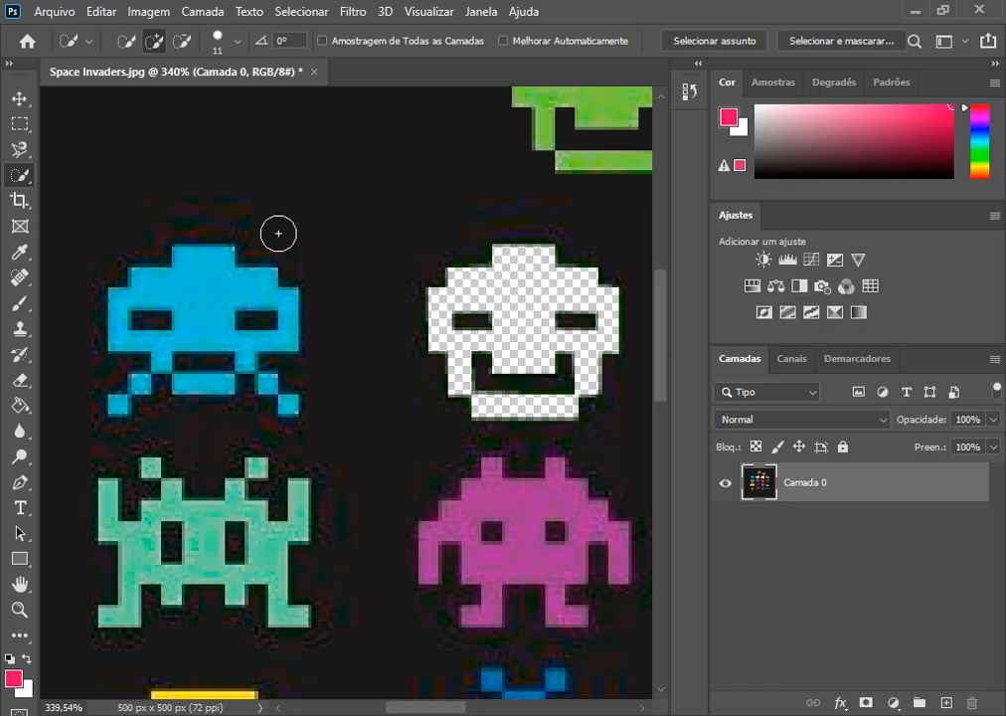
Step: Select the light-blue invader by brushing over its head and mouth with the Quick Selection tool
{"action": "key", "text": "ctrl+s"}
{"action": "left_click", "coordinate": [897, 60]}
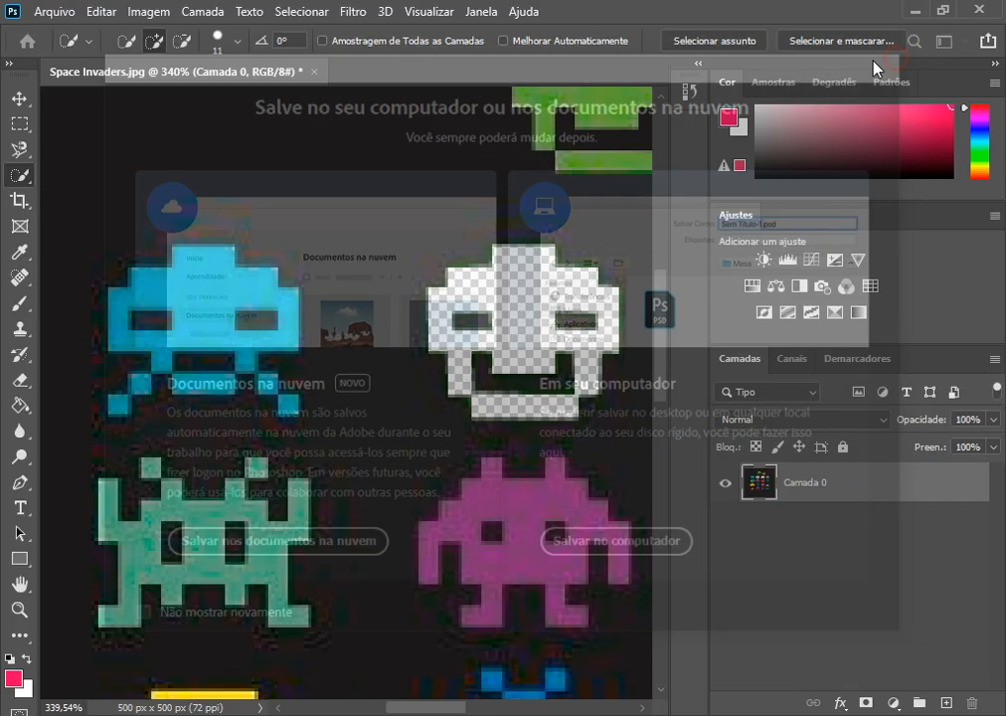
{"action": "left_click_drag", "start_coordinate": [221, 255], "coordinate": [210, 258]}
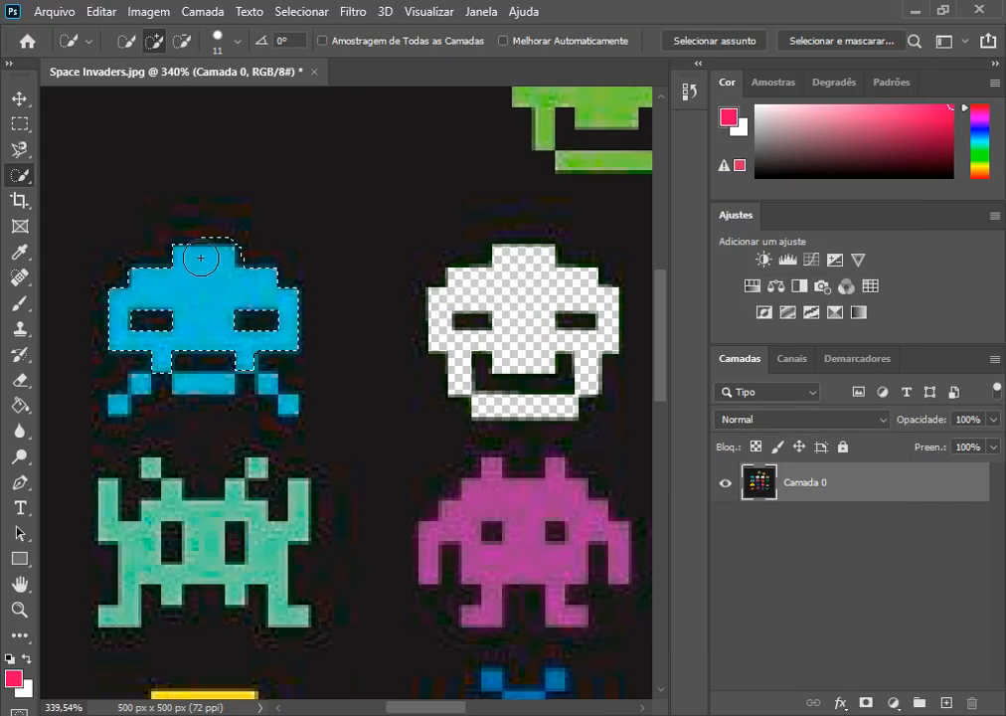
{"action": "mouse_move", "coordinate": [190, 302]}
{"action": "left_mouse_down"}
{"action": "mouse_move", "coordinate": [212, 321]}
{"action": "mouse_move", "coordinate": [206, 343]}
{"action": "mouse_move", "coordinate": [149, 407]}
{"action": "mouse_move", "coordinate": [199, 437]}
{"action": "mouse_move", "coordinate": [245, 386]}
{"action": "left_mouse_up"}
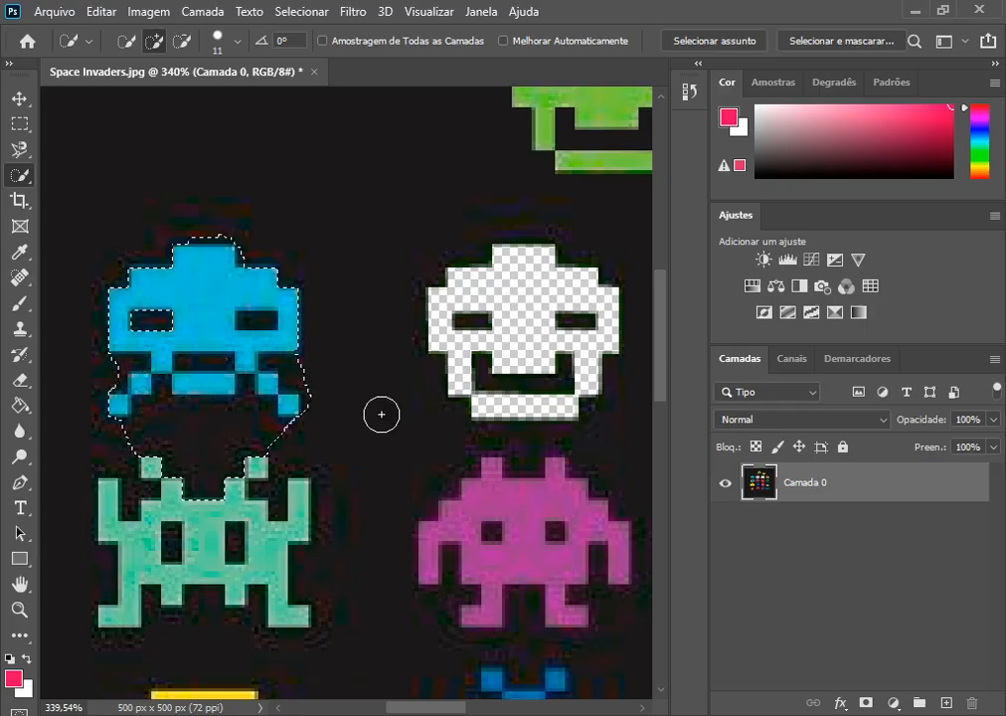
Step: Subtract the excess background and the teal invader's parts from the selection around the light-blue invader
{"action": "key", "text": "alt"}
{"action": "mouse_move", "coordinate": [343, 435]}
{"action": "left_mouse_down"}
{"action": "mouse_move", "coordinate": [247, 457]}
{"action": "mouse_move", "coordinate": [178, 427]}
{"action": "mouse_move", "coordinate": [151, 467]}
{"action": "left_mouse_up"}
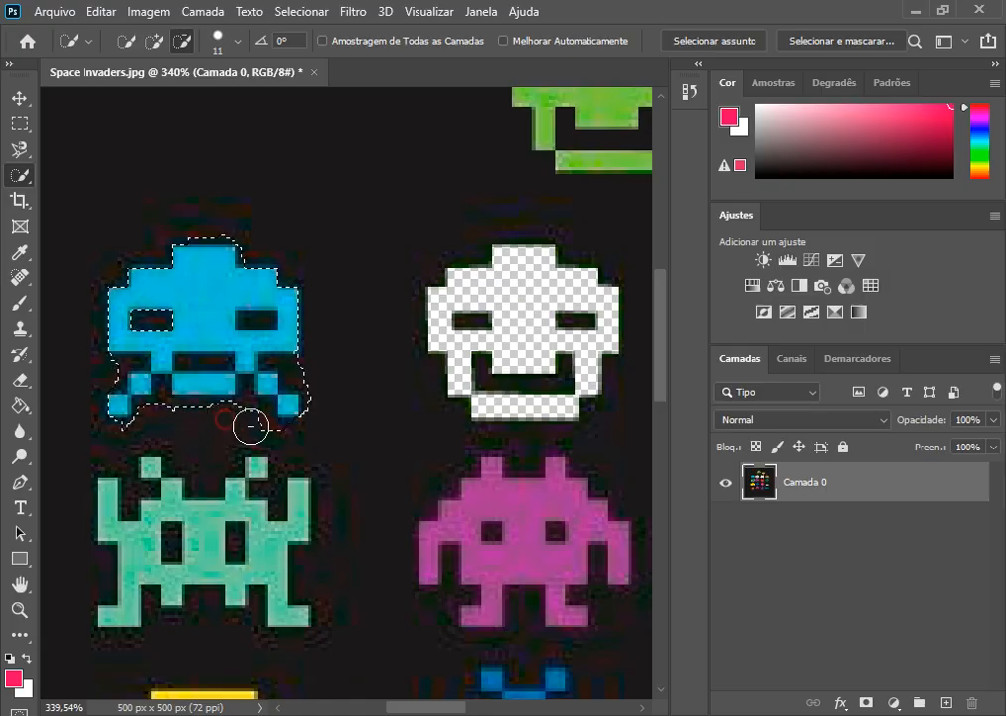
{"action": "left_click", "coordinate": [308, 371]}
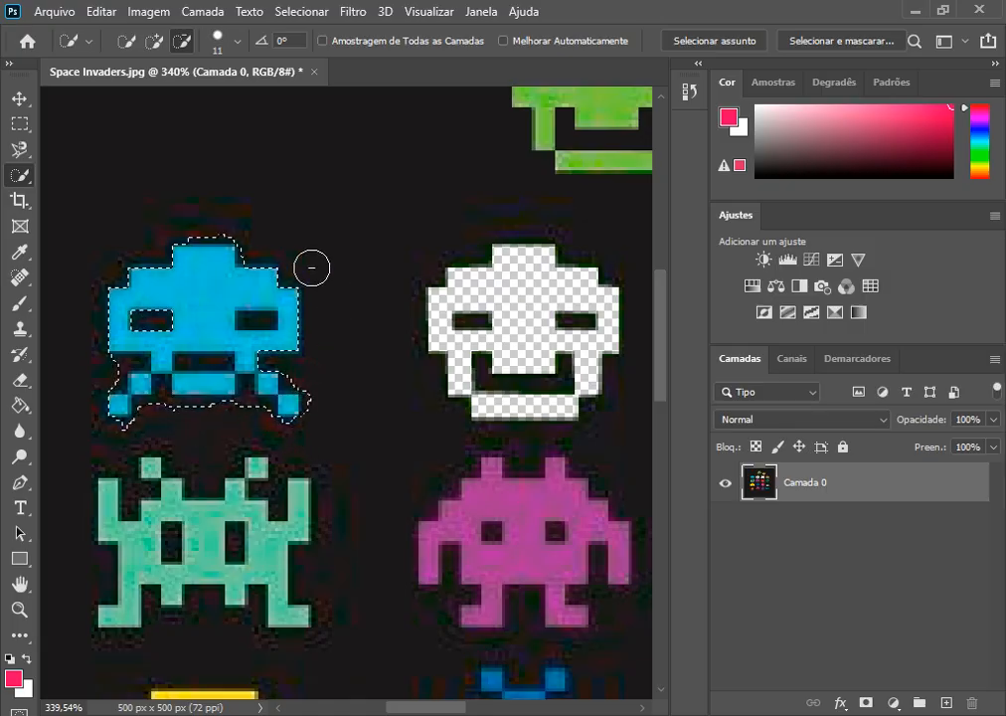
{"action": "left_click_drag", "start_coordinate": [225, 225], "coordinate": [208, 224]}
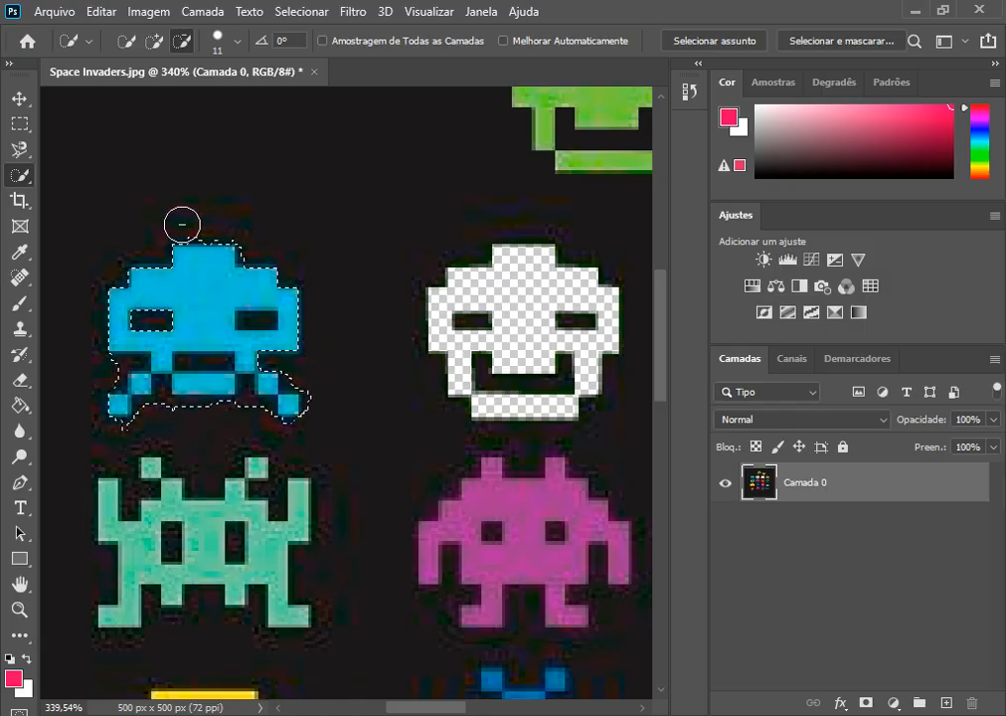
{"action": "left_click", "coordinate": [254, 253], "text": "alt"}
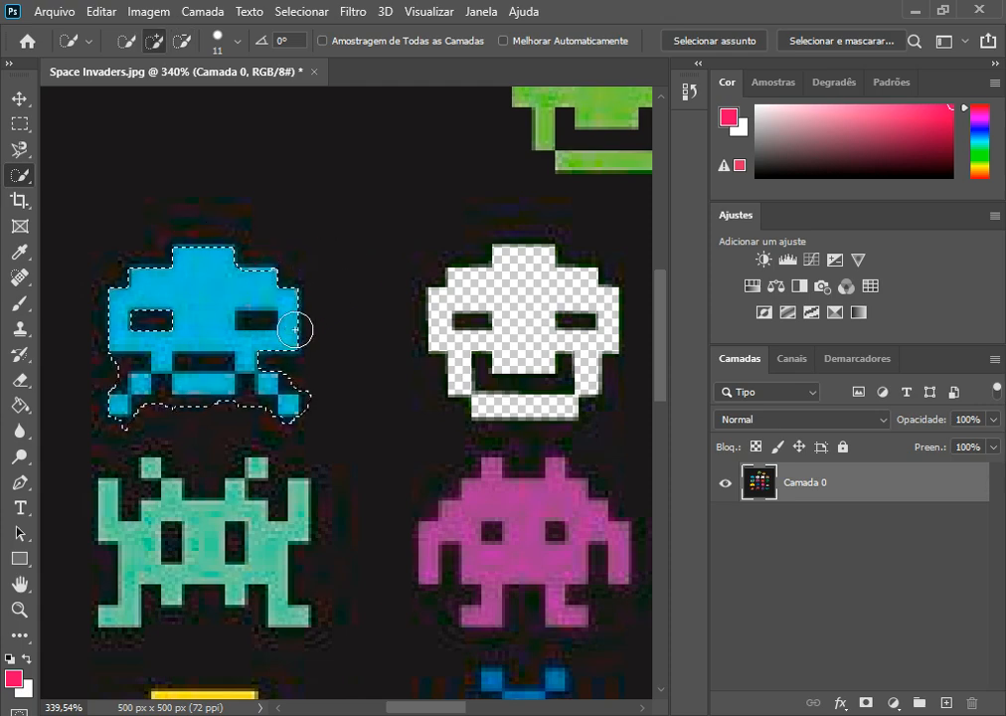
Step: Move the selected light-blue invader up into the empty area of the top row, undo the move and deselect
{"action": "left_click", "coordinate": [20, 99]}
{"action": "left_click_drag", "start_coordinate": [196, 296], "coordinate": [348, 154]}
{"action": "key", "text": "ctrl+z"}
{"action": "key", "text": "ctrl+d"}
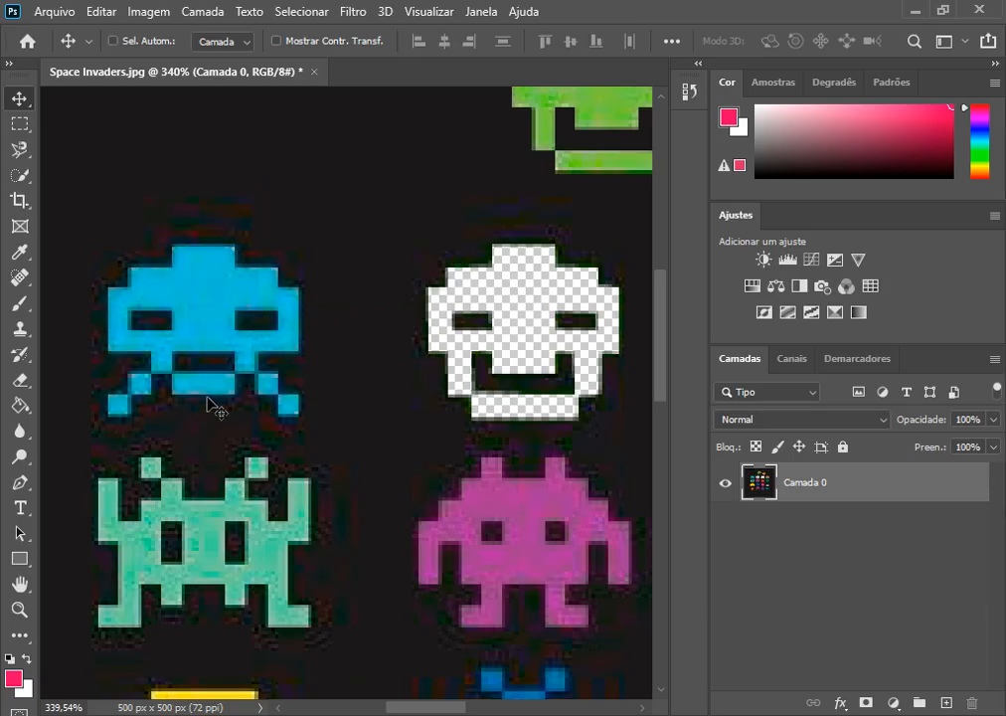
Step: Switch to the Magic Wand tool, working closely on the light-blue invader
{"action": "left_click", "coordinate": [29, 185]}
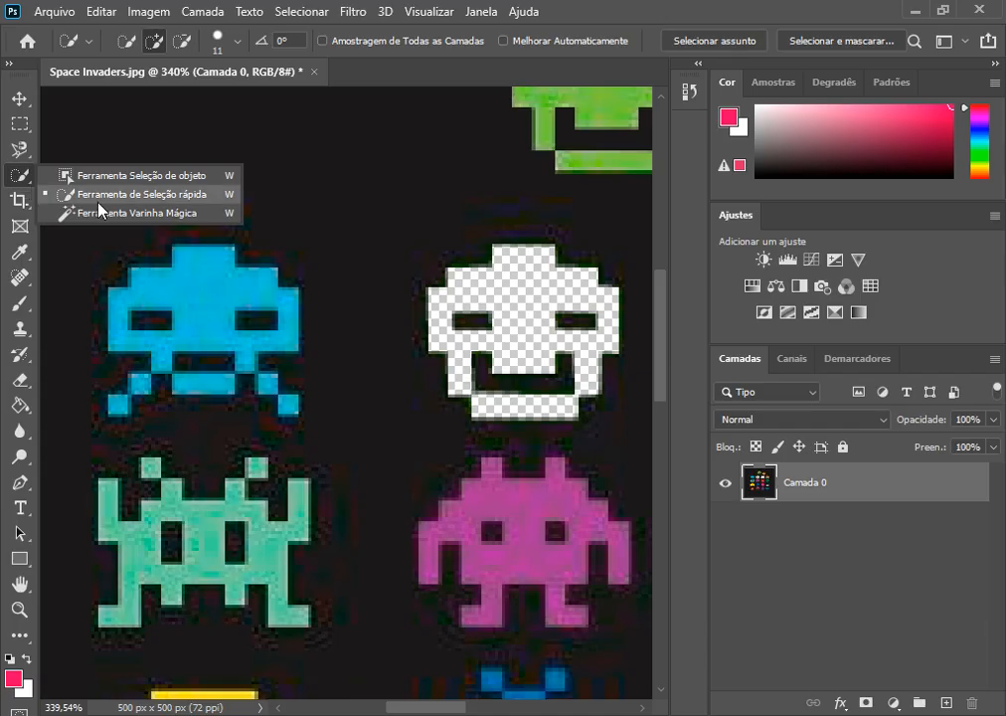
{"action": "left_click", "coordinate": [161, 215]}
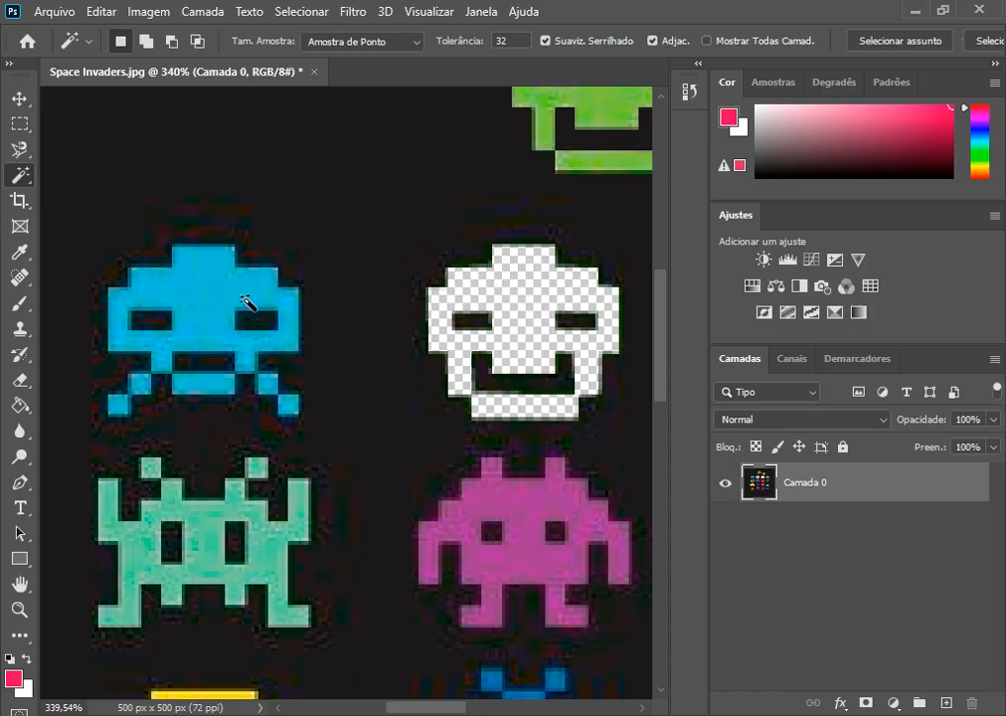
{"action": "scroll", "coordinate": [199, 298], "scroll_direction": "up", "scroll_amount": 6}
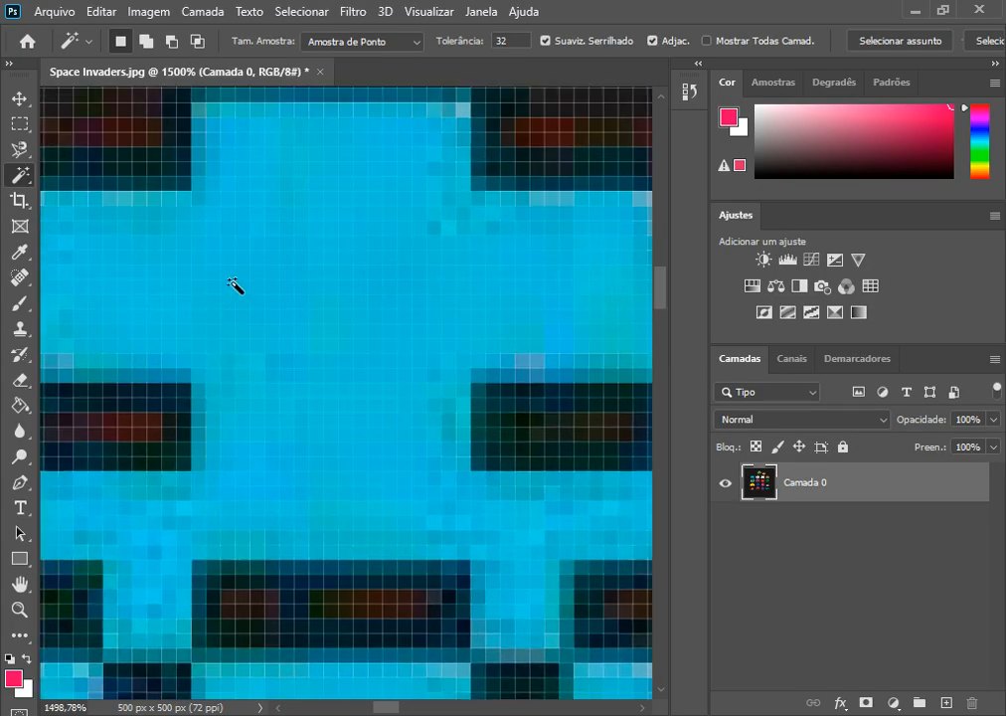
{"action": "scroll", "coordinate": [249, 272], "scroll_direction": "down", "scroll_amount": 5}
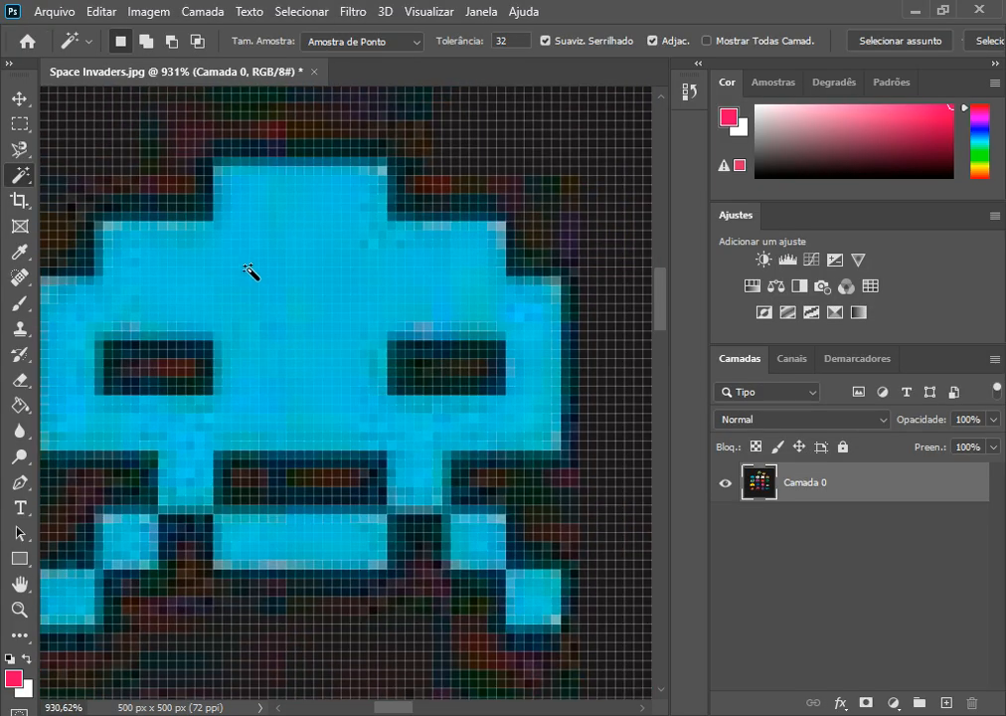
{"action": "scroll", "coordinate": [138, 279], "scroll_direction": "up", "scroll_amount": 1}
{"action": "scroll", "coordinate": [142, 265], "scroll_direction": "down", "scroll_amount": 2}
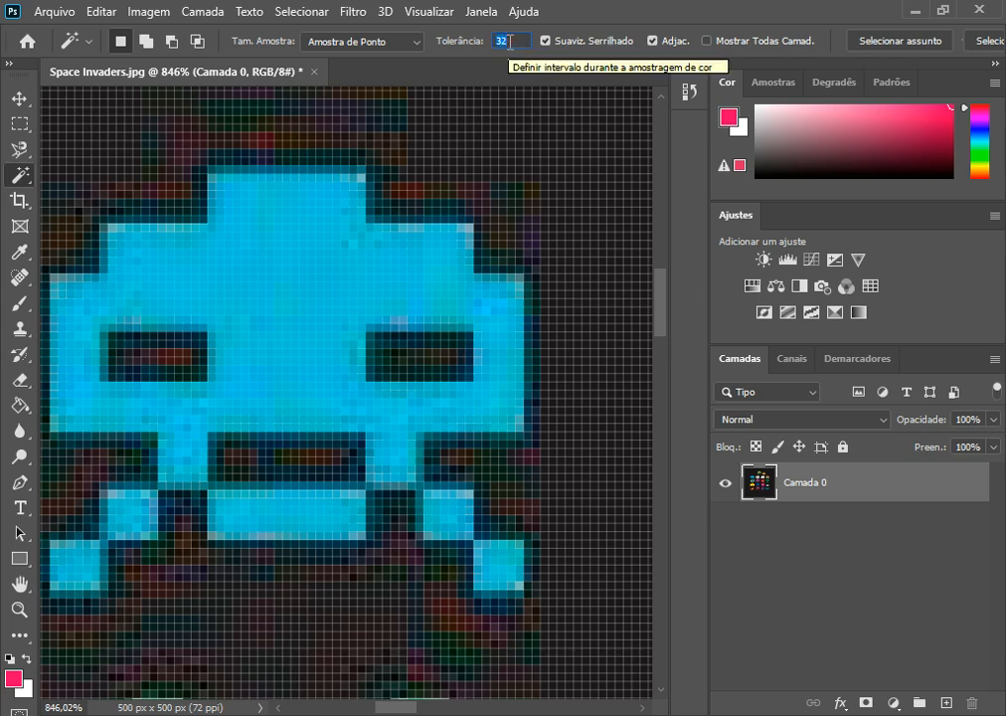
Step: Set the Magic Wand tolerance to 1 and sample several different spots across the light-blue invader's head
{"action": "type", "text": "1"}
{"action": "left_click", "coordinate": [252, 272]}
{"action": "left_click", "coordinate": [306, 300]}
{"action": "left_click", "coordinate": [333, 237]}
{"action": "left_click", "coordinate": [368, 241]}
{"action": "left_click", "coordinate": [240, 243]}
{"action": "left_click", "coordinate": [169, 241]}
{"action": "left_click", "coordinate": [150, 238]}
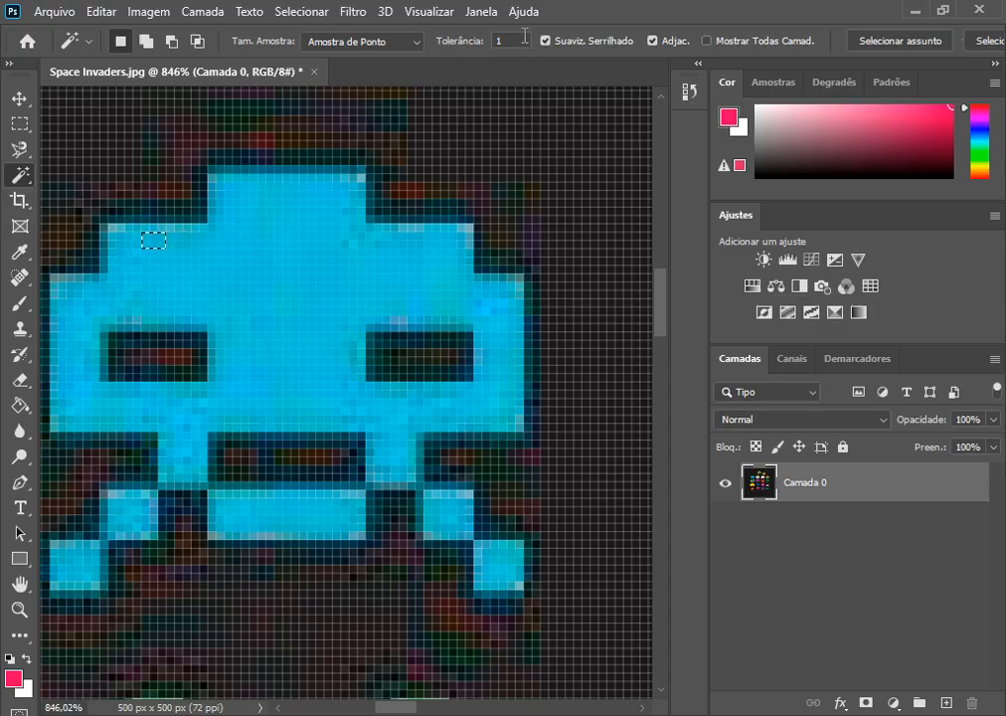
Step: Set the Magic Wand tolerance to 50, select the light-blue invader's head and its mouth and leg blocks, and deselect
{"action": "type", "text": "50"}
{"action": "left_click", "coordinate": [274, 312]}
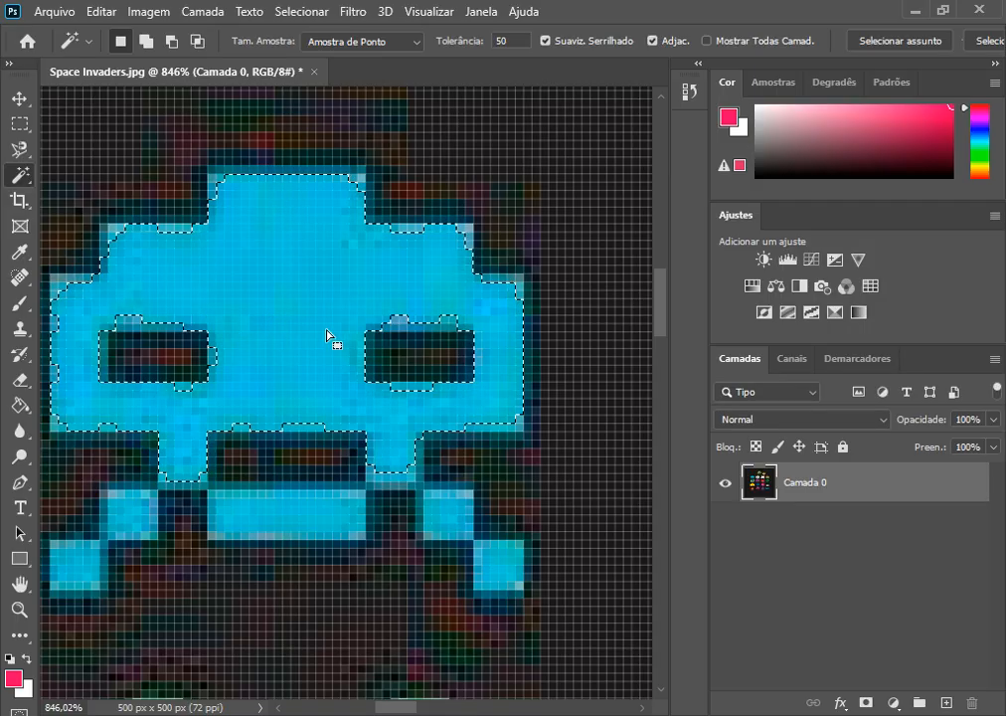
{"action": "left_click", "coordinate": [312, 524], "text": "shift"}
{"action": "left_click", "coordinate": [437, 527], "text": "shift"}
{"action": "left_click", "coordinate": [498, 573], "text": "shift"}
{"action": "left_click", "coordinate": [135, 521], "text": "shift"}
{"action": "left_click", "coordinate": [71, 586], "text": "shift"}
{"action": "left_click", "coordinate": [152, 496], "text": "shift"}
{"action": "left_click", "coordinate": [215, 491], "text": "alt"}
{"action": "left_click", "coordinate": [190, 475], "text": "alt"}
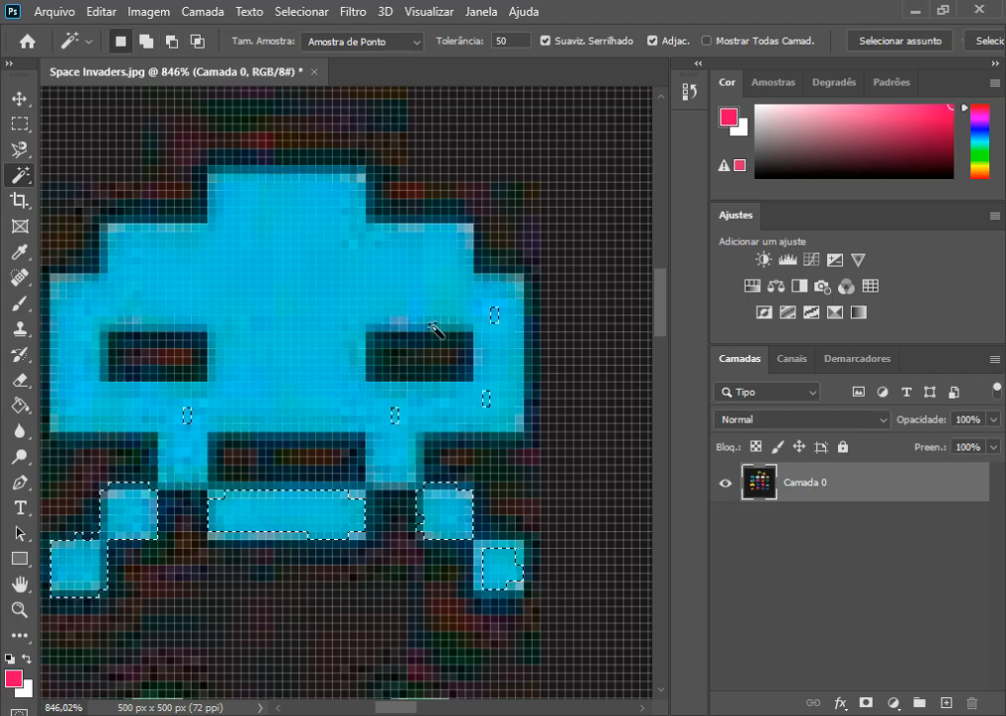
{"action": "key", "text": "ctrl+d"}
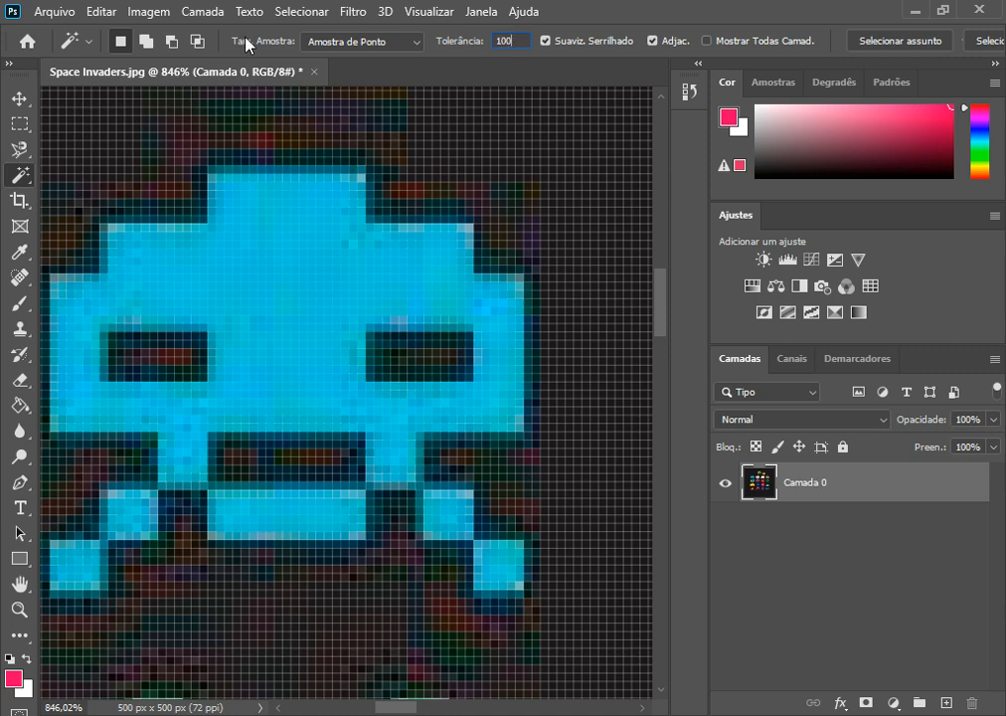
Step: Set the Magic Wand tolerance to 100, select the light-blue invader from its head, and deselect
{"action": "left_click", "coordinate": [294, 293]}
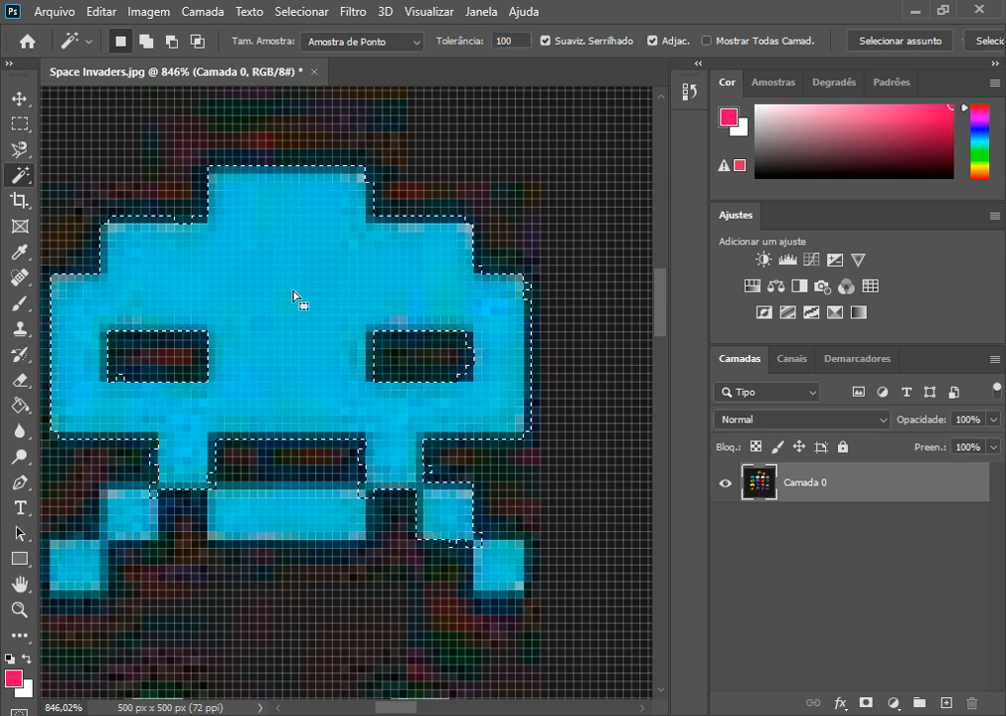
{"action": "key", "text": "ctrl+d"}
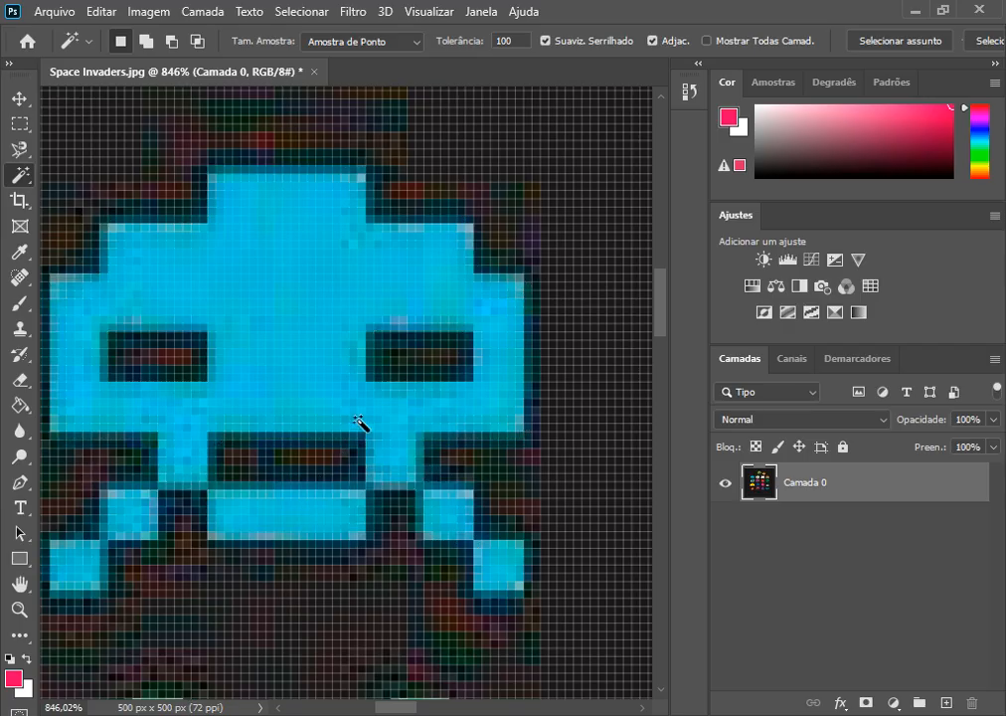
Step: Set the Magic Wand tolerance back to 50 and switch to the Move tool
{"action": "scroll", "coordinate": [360, 428], "scroll_direction": "down", "scroll_amount": 6}
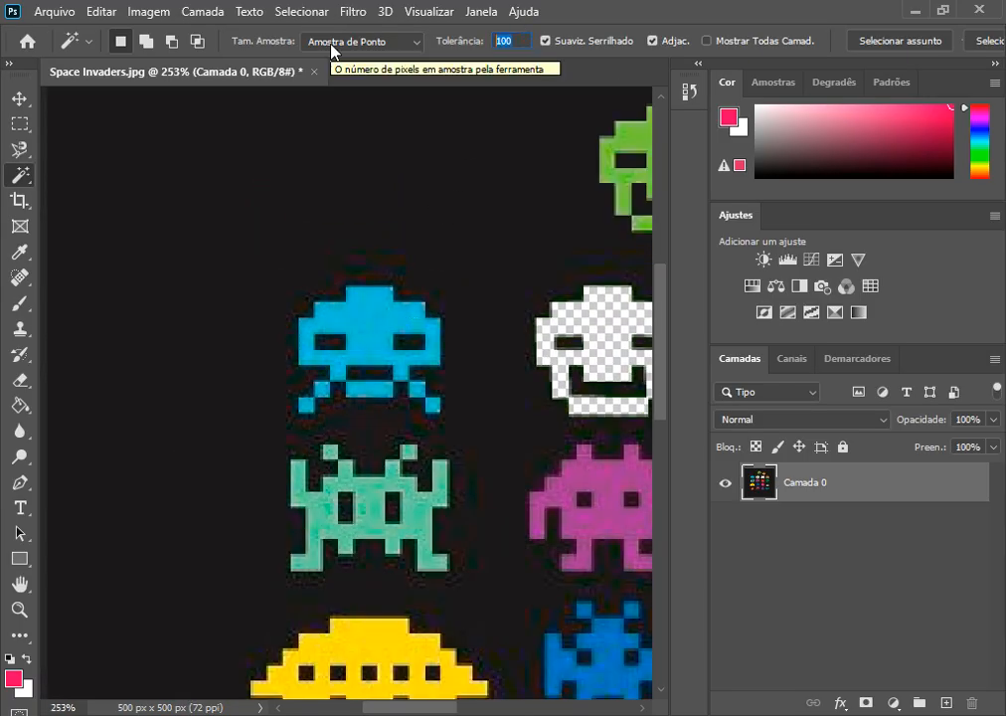
{"action": "type", "text": "50"}
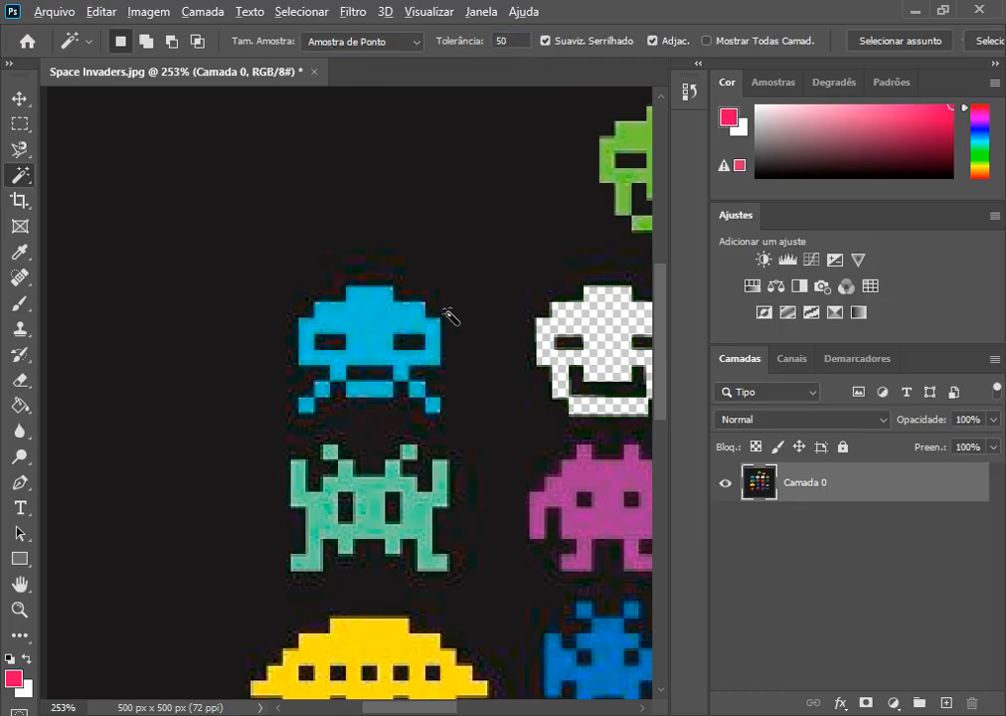
{"action": "scroll", "coordinate": [450, 316], "scroll_direction": "down", "scroll_amount": 2}
{"action": "scroll", "coordinate": [450, 316], "scroll_direction": "down", "scroll_amount": 2}
{"action": "scroll", "coordinate": [358, 250], "scroll_direction": "down", "scroll_amount": 1}
{"action": "scroll", "coordinate": [336, 249], "scroll_direction": "up", "scroll_amount": 1}
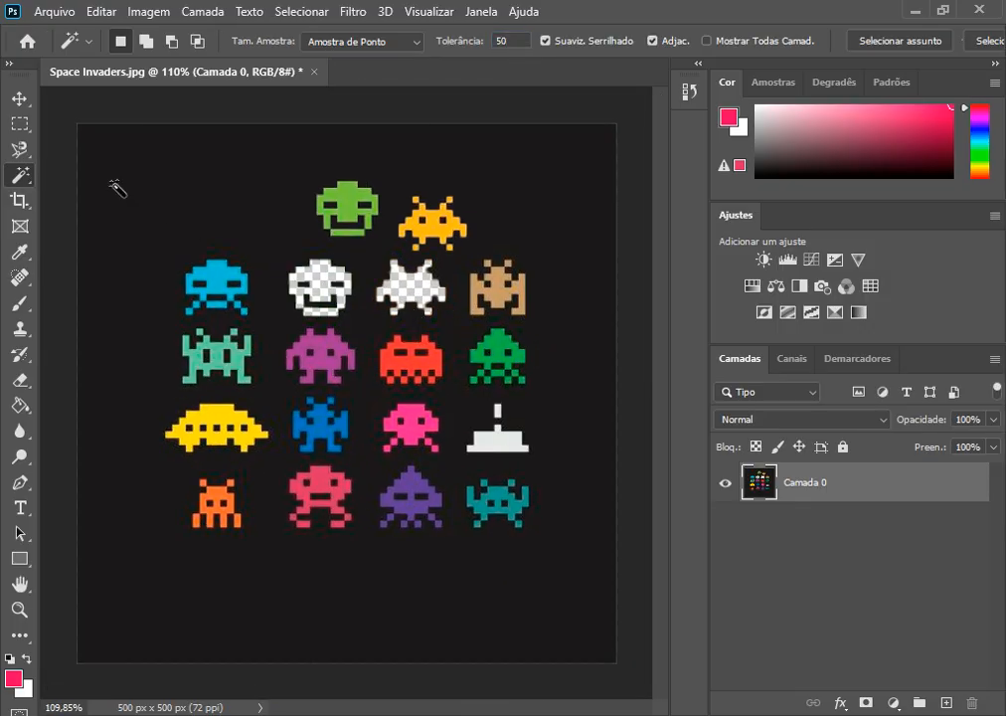
{"action": "left_click", "coordinate": [17, 96]}
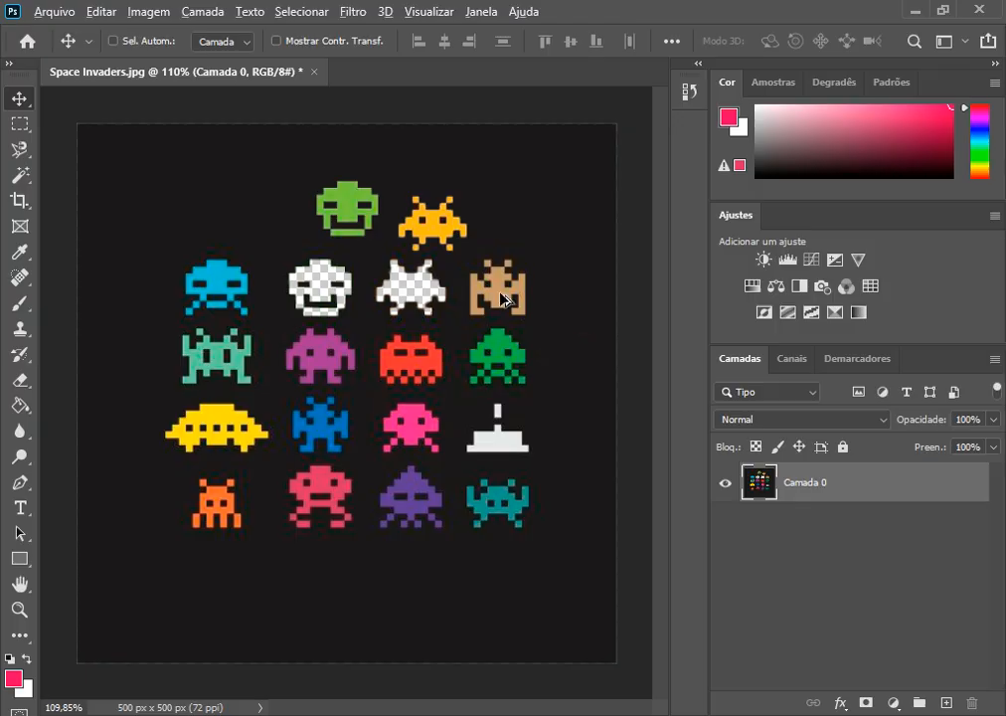
{"action": "scroll", "coordinate": [497, 324], "scroll_direction": "up", "scroll_amount": 3}
{"action": "scroll", "coordinate": [497, 323], "scroll_direction": "up", "scroll_amount": 5}
{"action": "scroll", "coordinate": [517, 298], "scroll_direction": "down", "scroll_amount": 3}
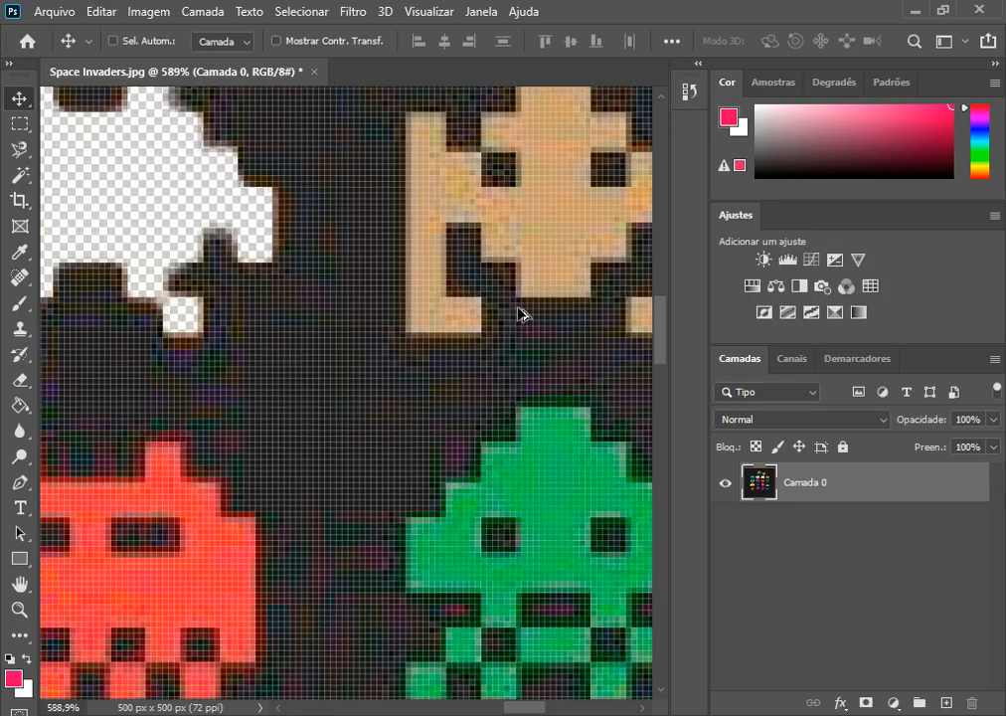
{"action": "scroll", "coordinate": [519, 313], "scroll_direction": "down", "scroll_amount": 1}
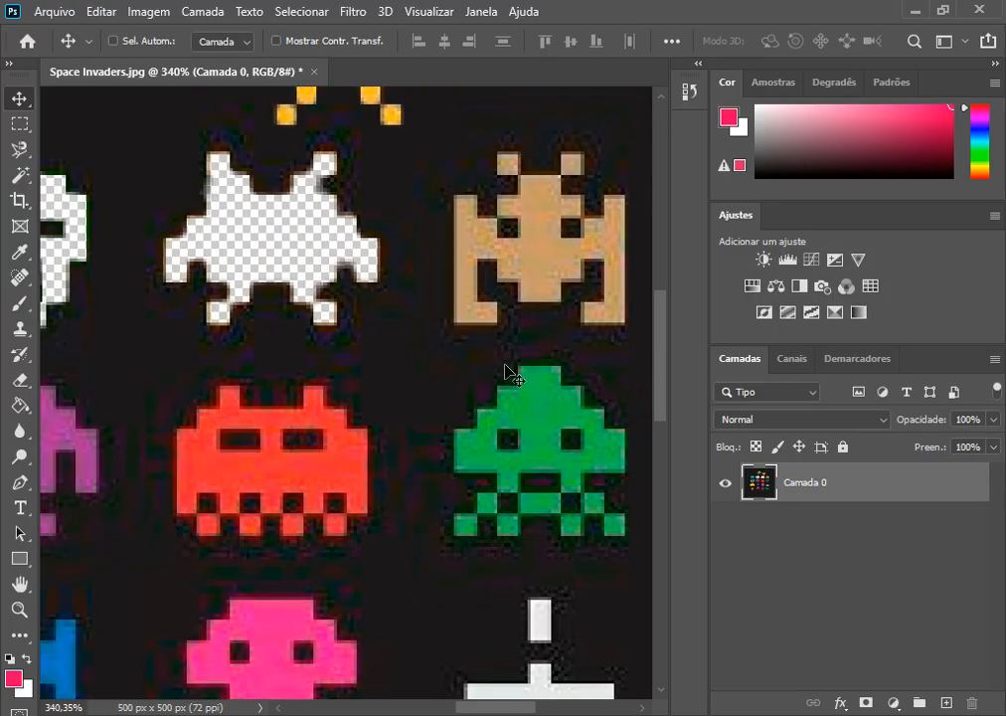
{"action": "left_click", "coordinate": [762, 260]}
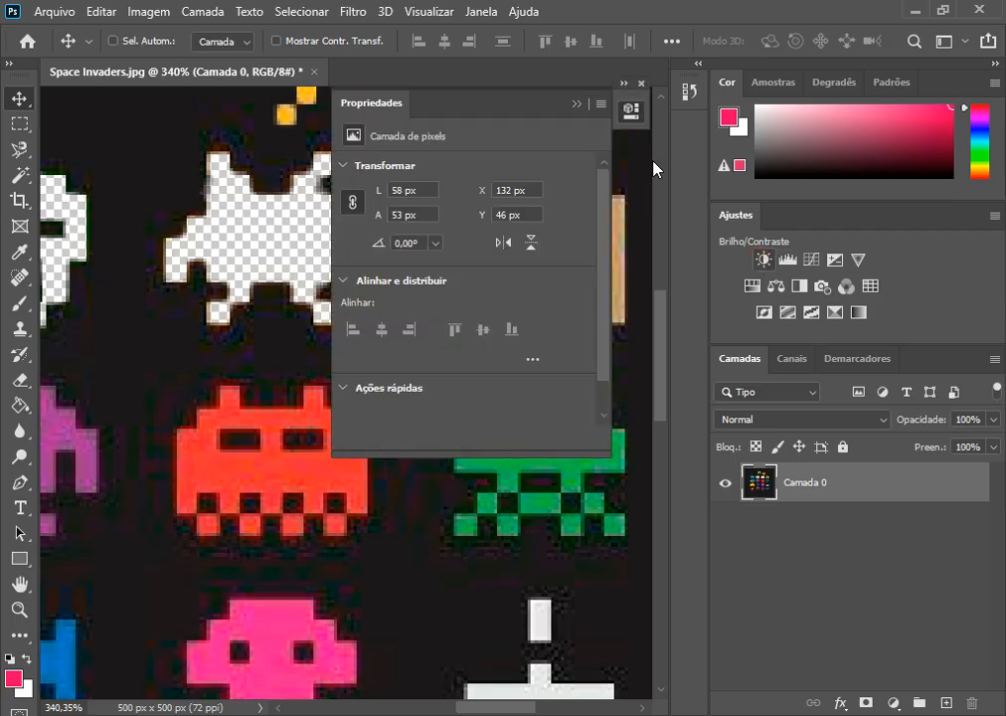
{"action": "left_click", "coordinate": [641, 83]}
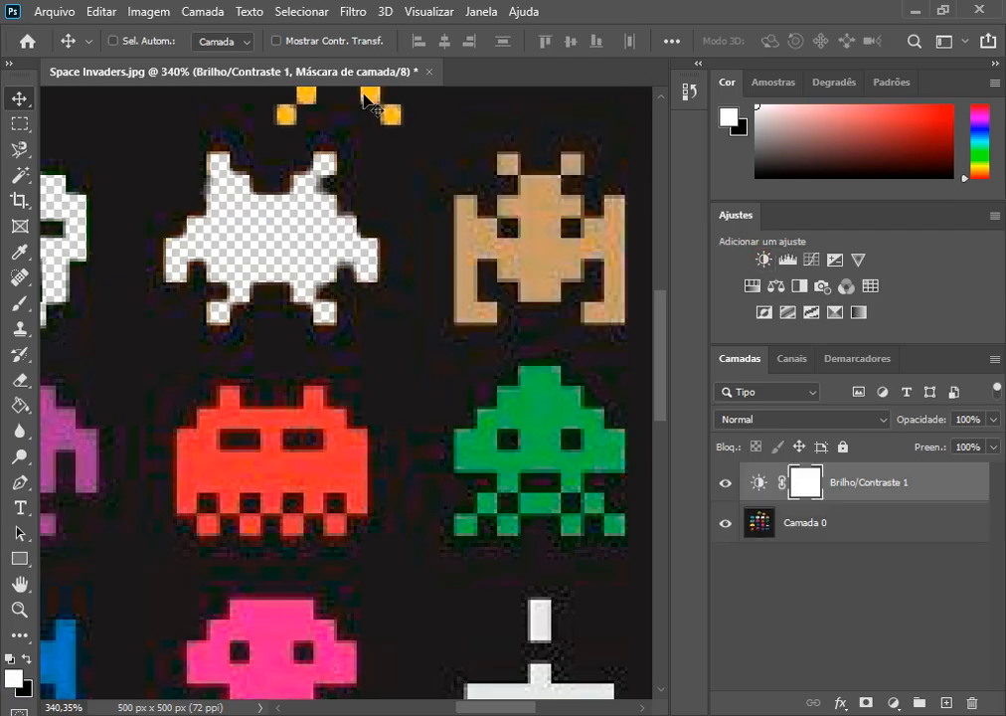
{"action": "key", "text": "Delete"}
Step: Apply a Brightness/Contrast adjustment directly to Camada 0 with brightness -64 and contrast 100
{"action": "left_click", "coordinate": [149, 12]}
{"action": "mouse_move", "coordinate": [220, 63]}
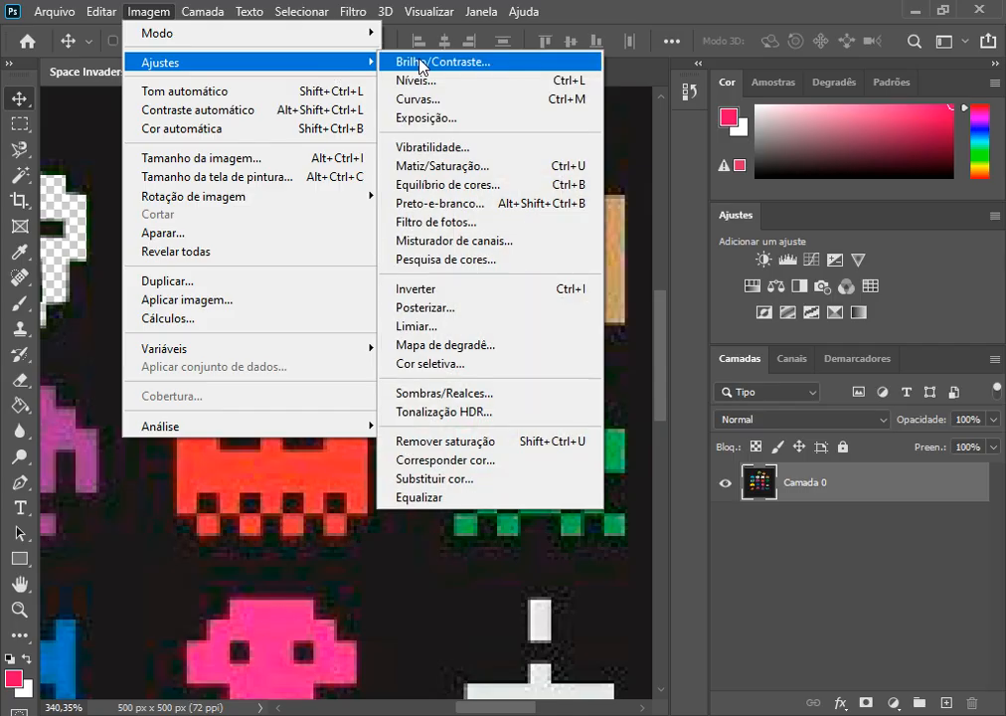
{"action": "left_click", "coordinate": [423, 62]}
{"action": "left_click_drag", "start_coordinate": [567, 156], "coordinate": [848, 50]}
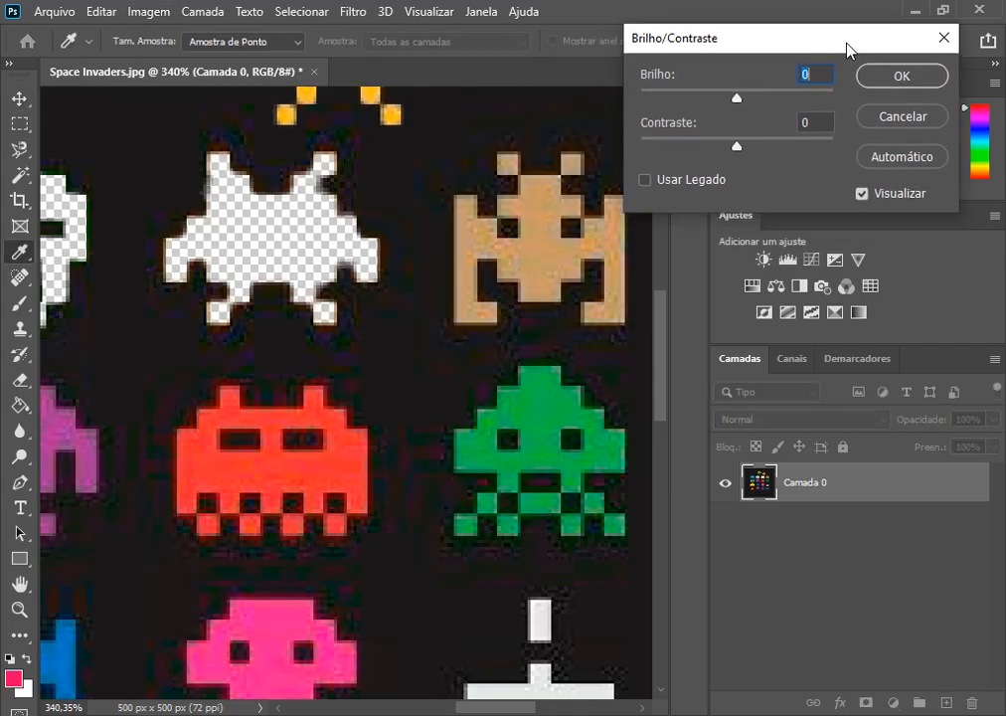
{"action": "left_click_drag", "start_coordinate": [738, 101], "coordinate": [696, 113]}
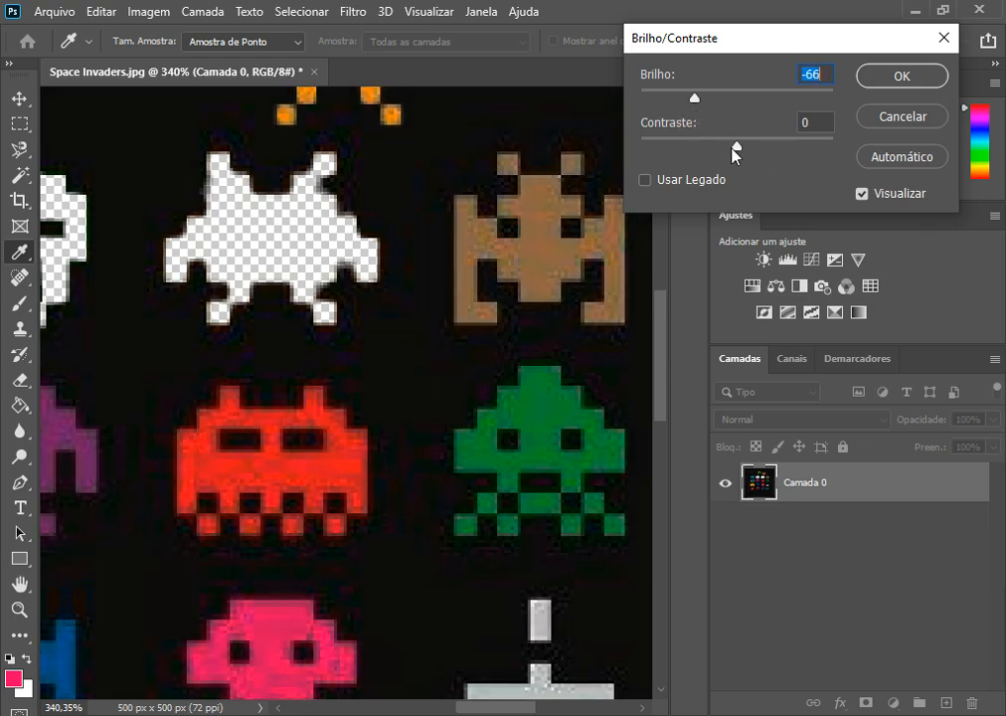
{"action": "left_click_drag", "start_coordinate": [737, 149], "coordinate": [849, 167]}
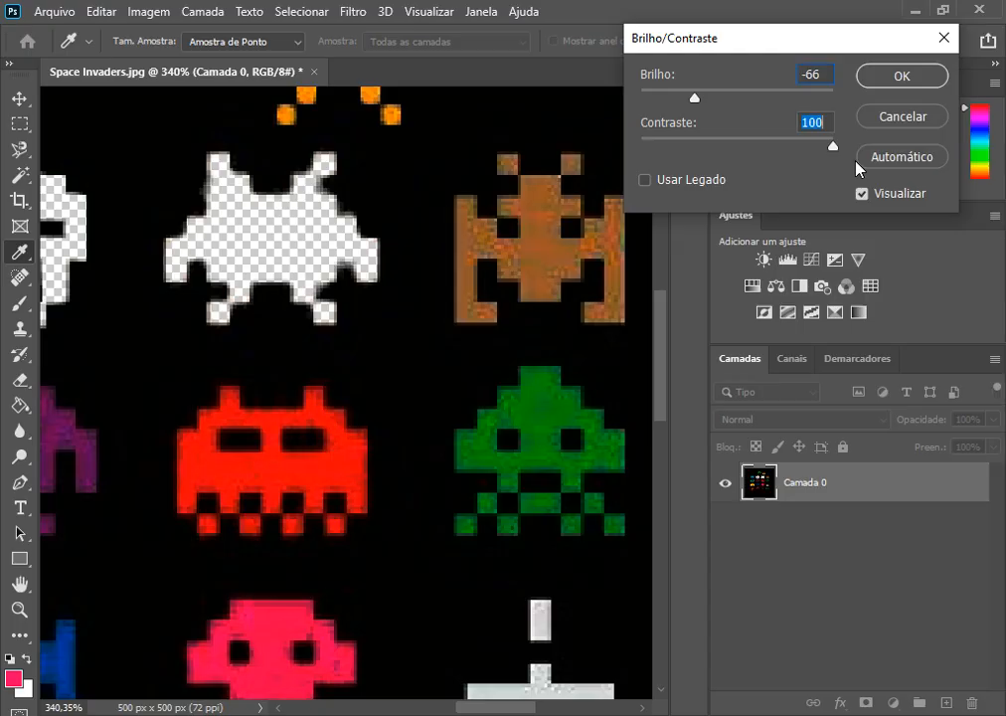
{"action": "mouse_move", "coordinate": [694, 100]}
{"action": "left_mouse_down"}
{"action": "mouse_move", "coordinate": [683, 102]}
{"action": "mouse_move", "coordinate": [697, 100]}
{"action": "left_mouse_up"}
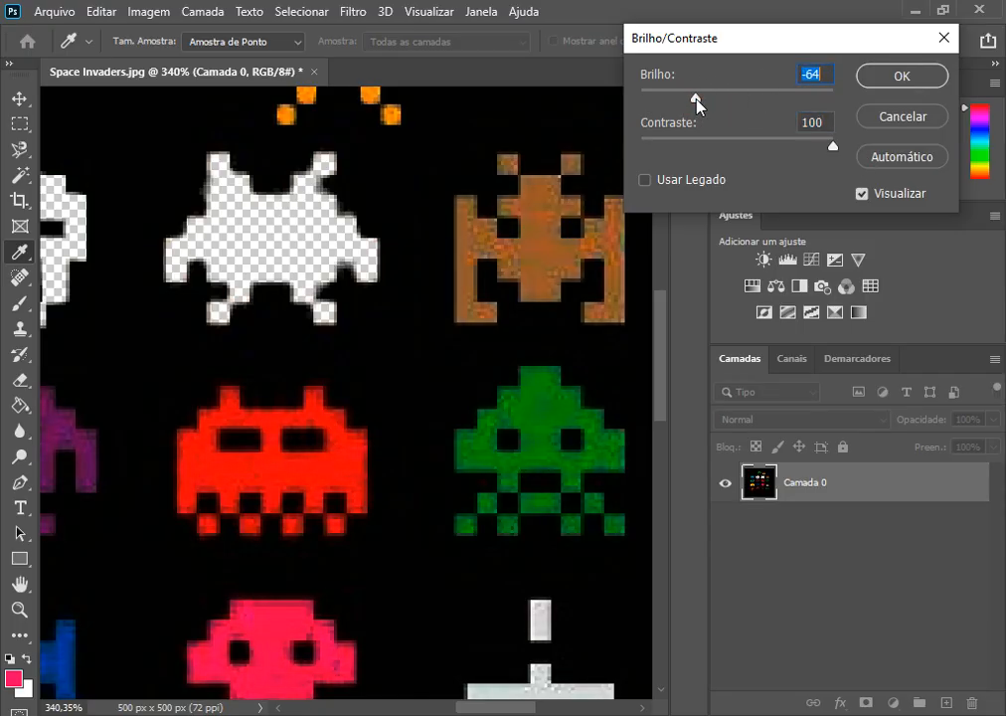
{"action": "left_click", "coordinate": [879, 78]}
{"action": "key", "text": "v"}
{"action": "scroll", "coordinate": [517, 169], "scroll_direction": "up", "scroll_amount": 5}
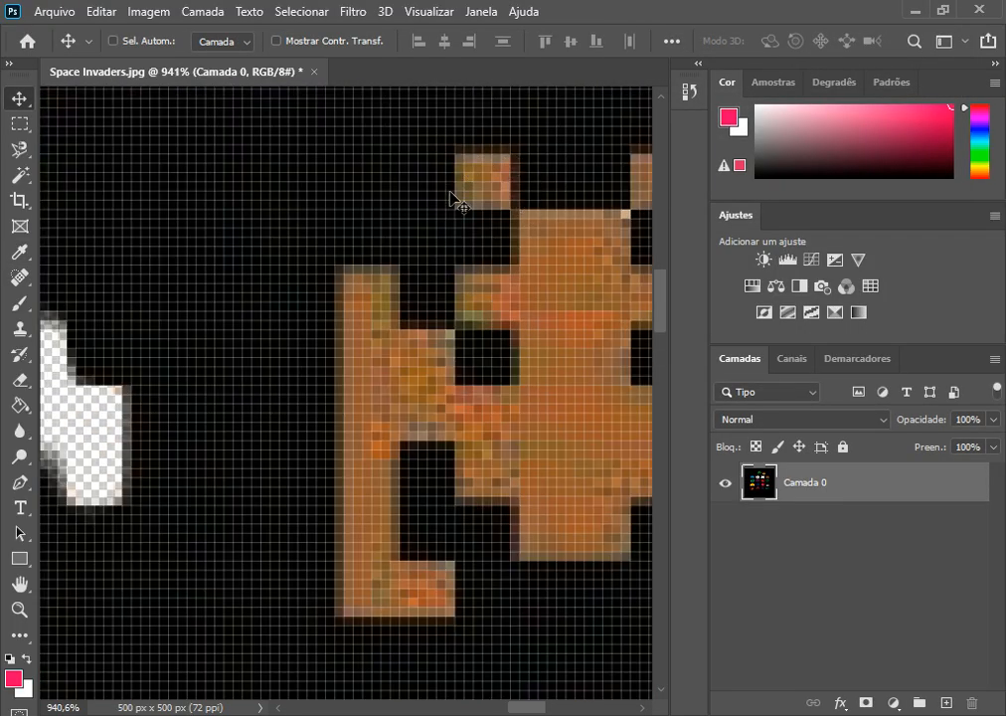
{"action": "scroll", "coordinate": [513, 226], "scroll_direction": "down", "scroll_amount": 10}
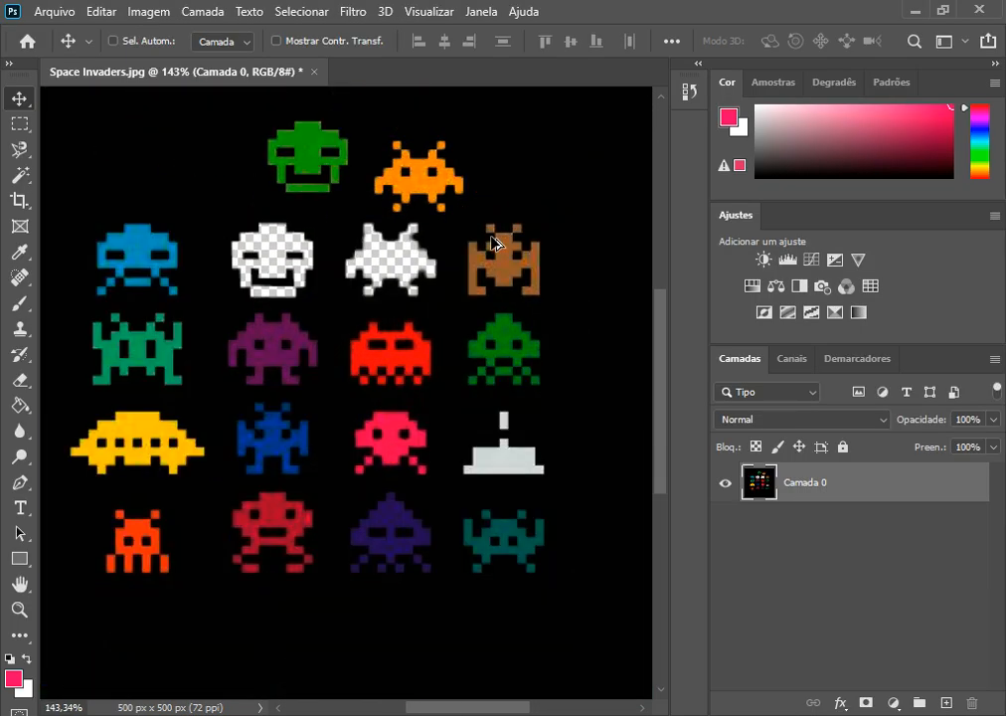
{"action": "scroll", "coordinate": [494, 242], "scroll_direction": "down", "scroll_amount": 2}
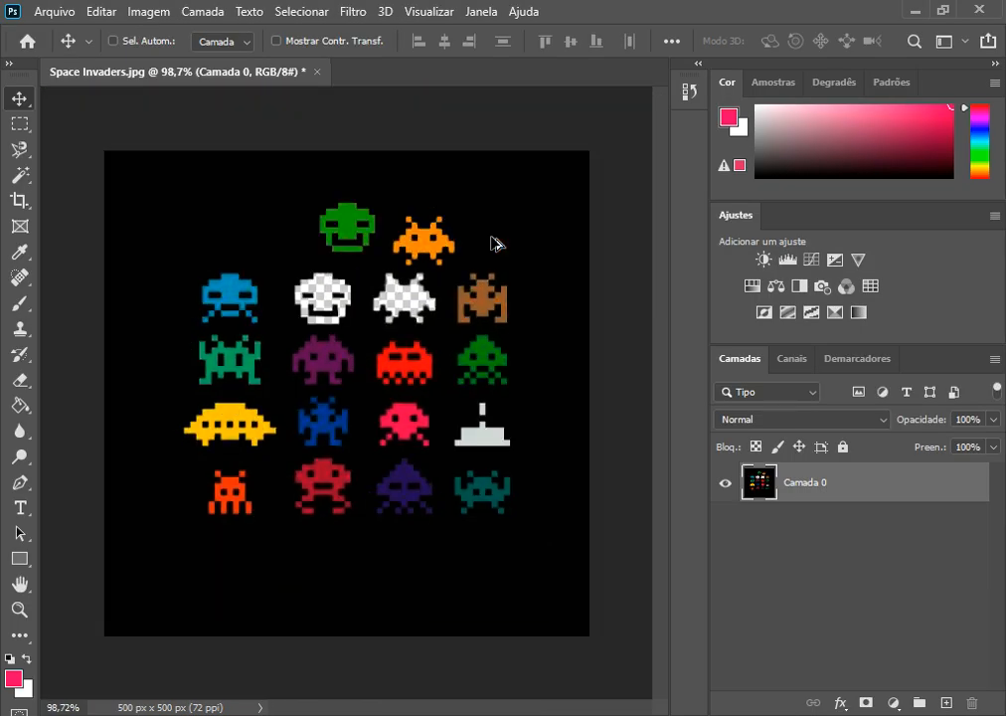
Step: Select the black background with the Magic Wand at tolerance 50, delete it and deselect
{"action": "left_click", "coordinate": [17, 175]}
{"action": "right_click", "coordinate": [17, 175]}
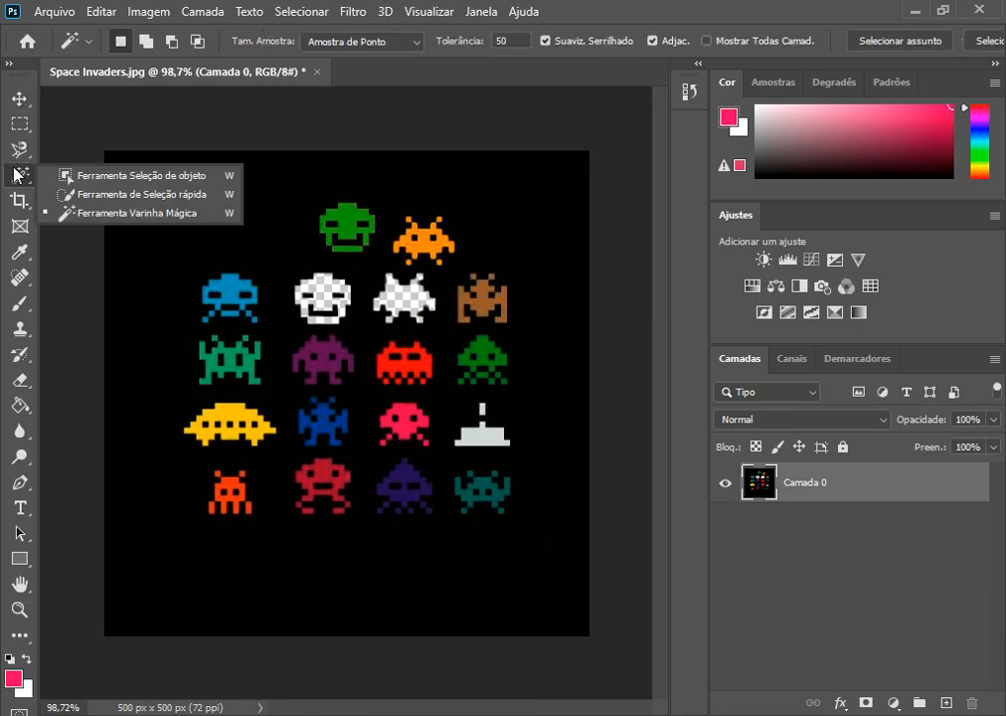
{"action": "left_click", "coordinate": [132, 213]}
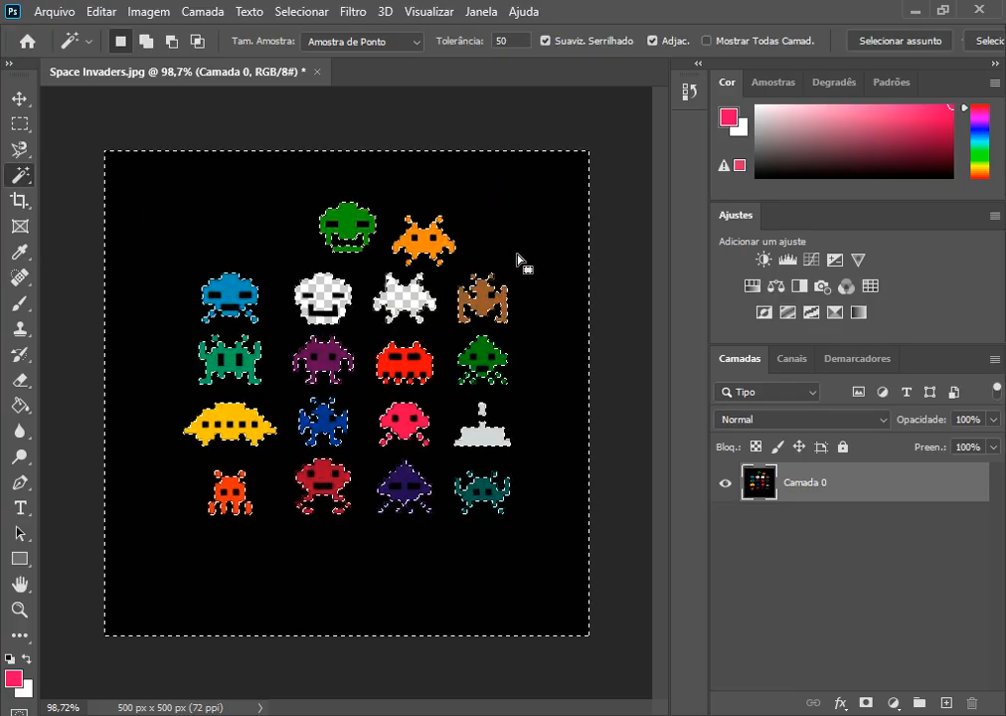
{"action": "key", "text": "Delete"}
{"action": "key", "text": "ctrl+d"}
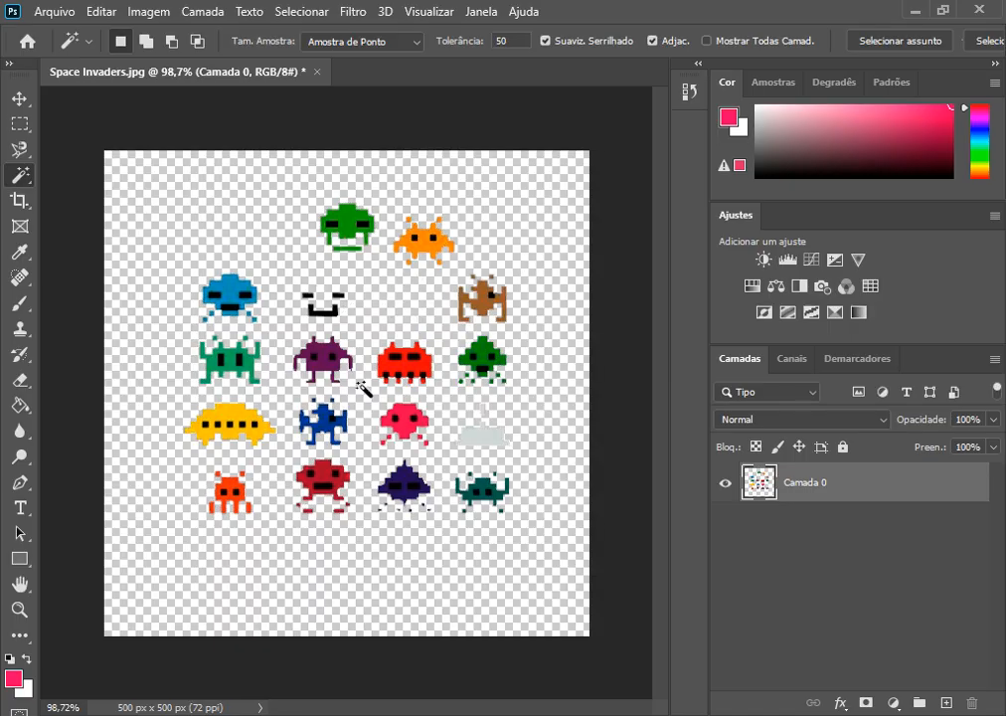
Step: Check the cut-out invaders' edges and undo the background deletion
{"action": "scroll", "coordinate": [180, 476], "scroll_direction": "up", "scroll_amount": 5}
{"action": "scroll", "coordinate": [223, 447], "scroll_direction": "down", "scroll_amount": 3}
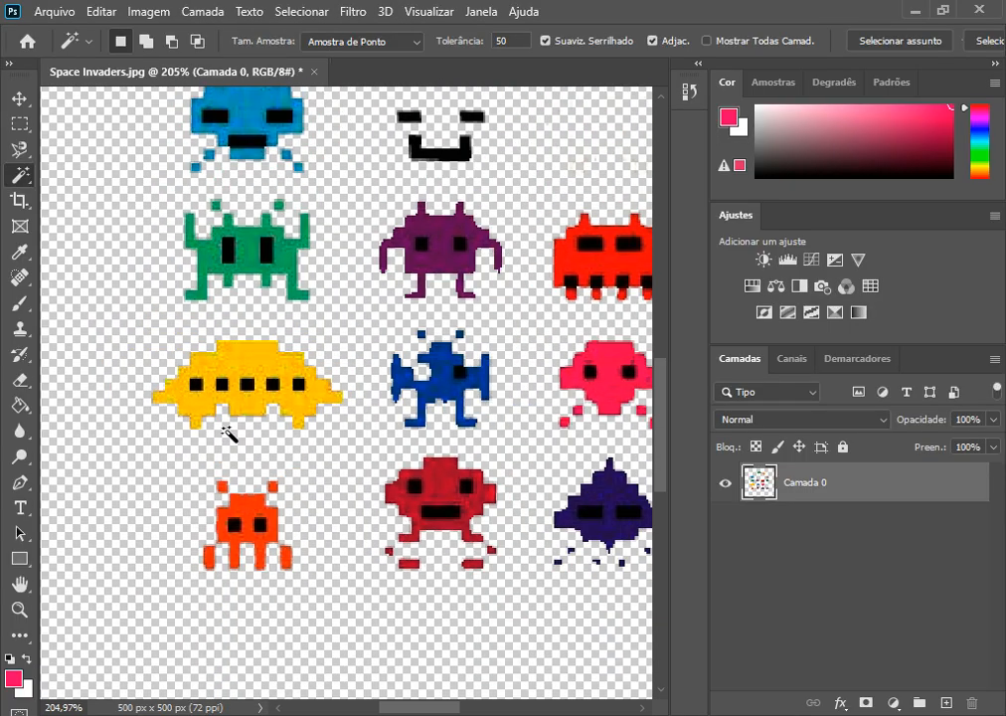
{"action": "scroll", "coordinate": [228, 434], "scroll_direction": "down", "scroll_amount": 3}
{"action": "left_click", "coordinate": [242, 442]}
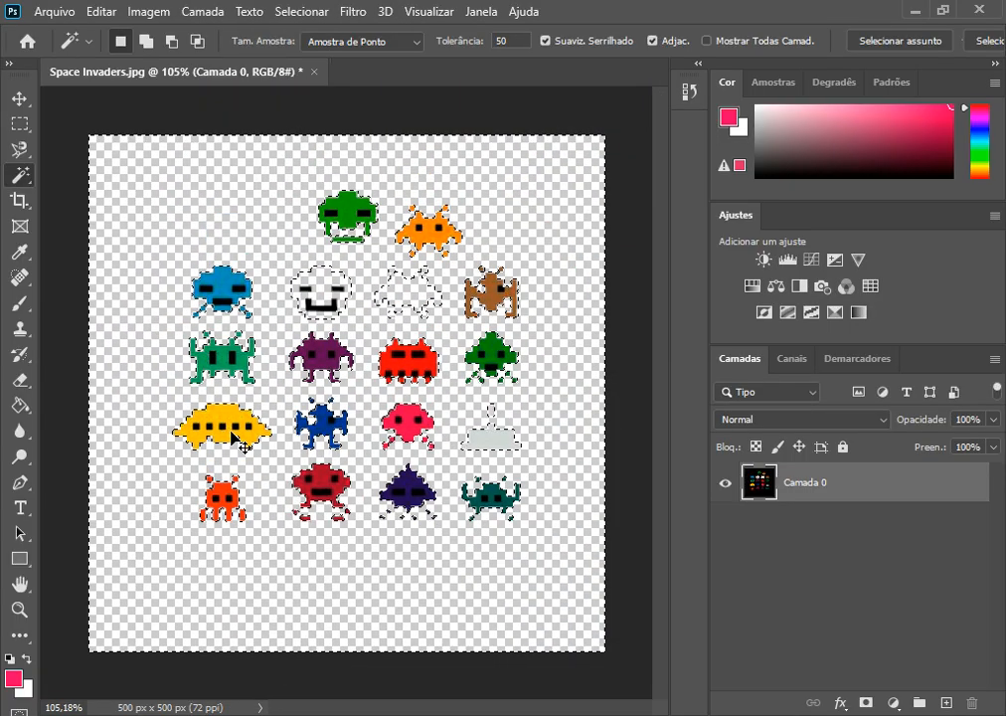
{"action": "key", "text": "ctrl+z"}
Step: Examine how closely the restored selection follows the edges of the red and blue invaders, and deselect
{"action": "scroll", "coordinate": [317, 408], "scroll_direction": "up", "scroll_amount": 4}
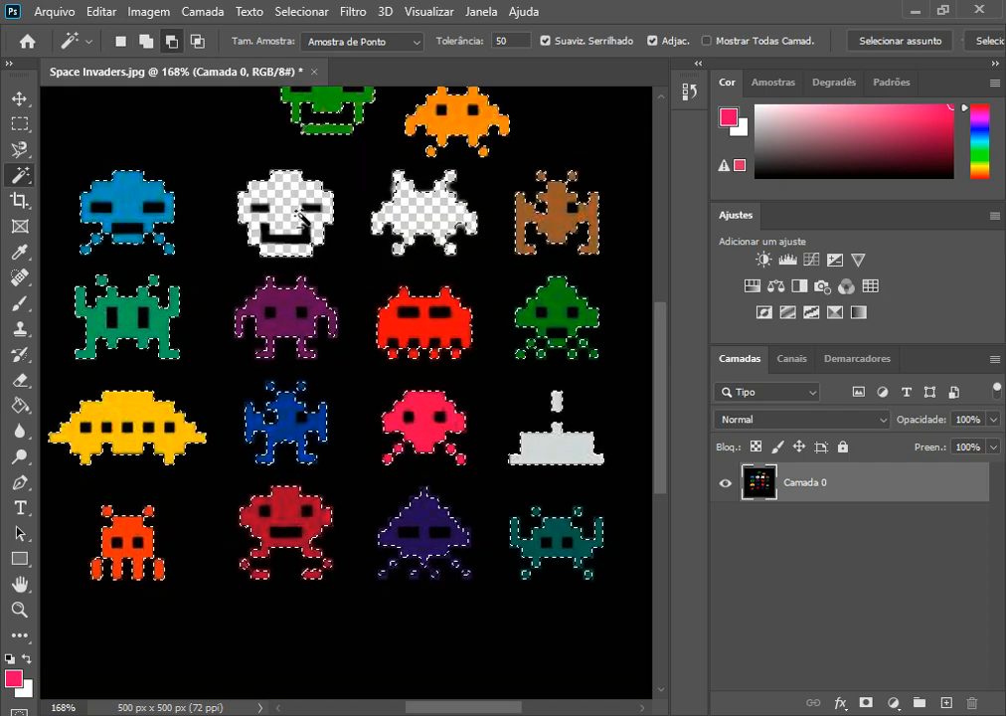
{"action": "scroll", "coordinate": [467, 437], "scroll_direction": "up", "scroll_amount": 4}
{"action": "scroll", "coordinate": [546, 443], "scroll_direction": "down", "scroll_amount": 4}
{"action": "scroll", "coordinate": [483, 408], "scroll_direction": "down", "scroll_amount": 3}
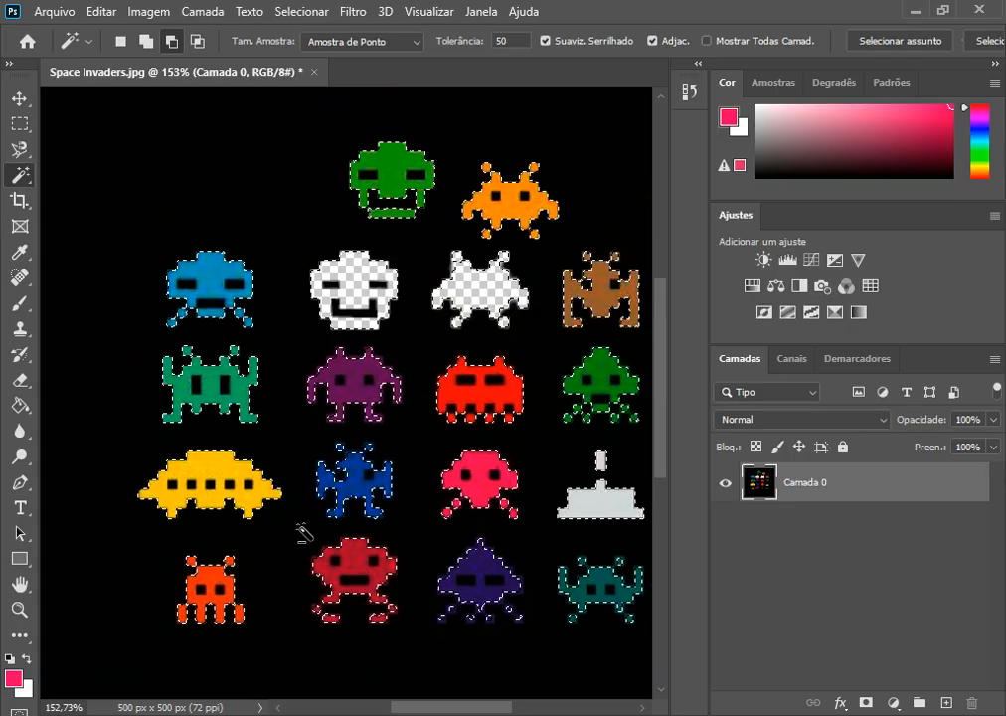
{"action": "scroll", "coordinate": [368, 617], "scroll_direction": "up", "scroll_amount": 4}
{"action": "scroll", "coordinate": [367, 618], "scroll_direction": "up", "scroll_amount": 4}
{"action": "scroll", "coordinate": [366, 619], "scroll_direction": "down", "scroll_amount": 4}
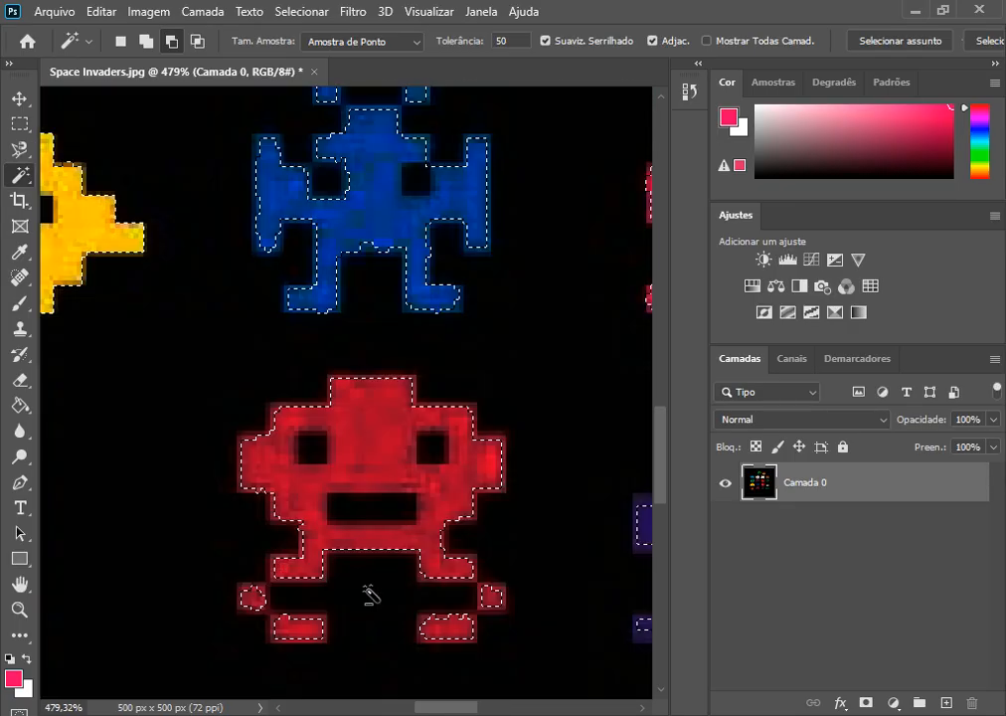
{"action": "scroll", "coordinate": [338, 598], "scroll_direction": "up", "scroll_amount": 1}
{"action": "scroll", "coordinate": [336, 596], "scroll_direction": "up", "scroll_amount": 4}
{"action": "scroll", "coordinate": [341, 480], "scroll_direction": "down", "scroll_amount": 2}
{"action": "key", "text": "ctrl+d"}
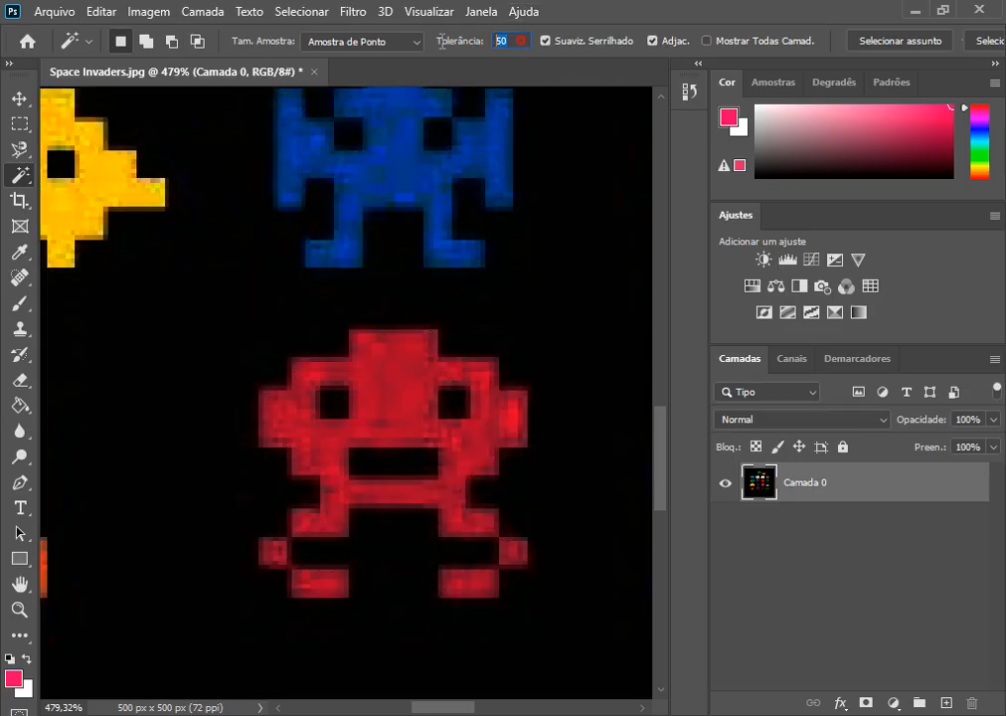
Step: Set the Magic Wand tolerance to 15 and select the black background around the invaders
{"action": "left_click", "coordinate": [381, 647]}
{"action": "key", "text": "ctrl+d"}
{"action": "left_click", "coordinate": [396, 604]}
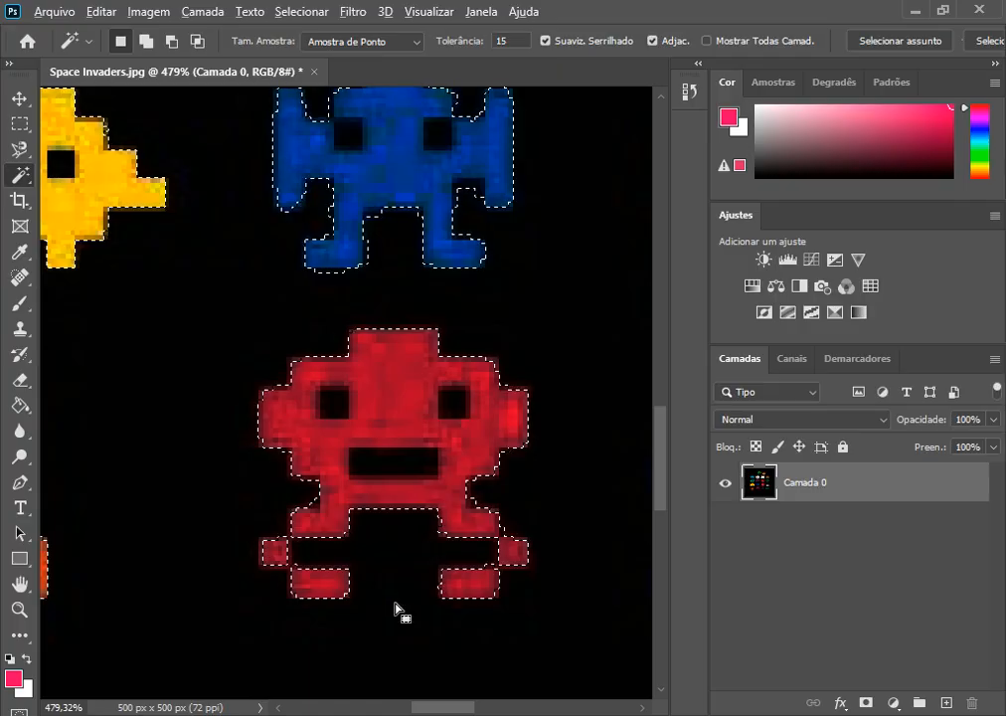
{"action": "scroll", "coordinate": [417, 538], "scroll_direction": "down", "scroll_amount": 5}
{"action": "scroll", "coordinate": [423, 537], "scroll_direction": "down", "scroll_amount": 2}
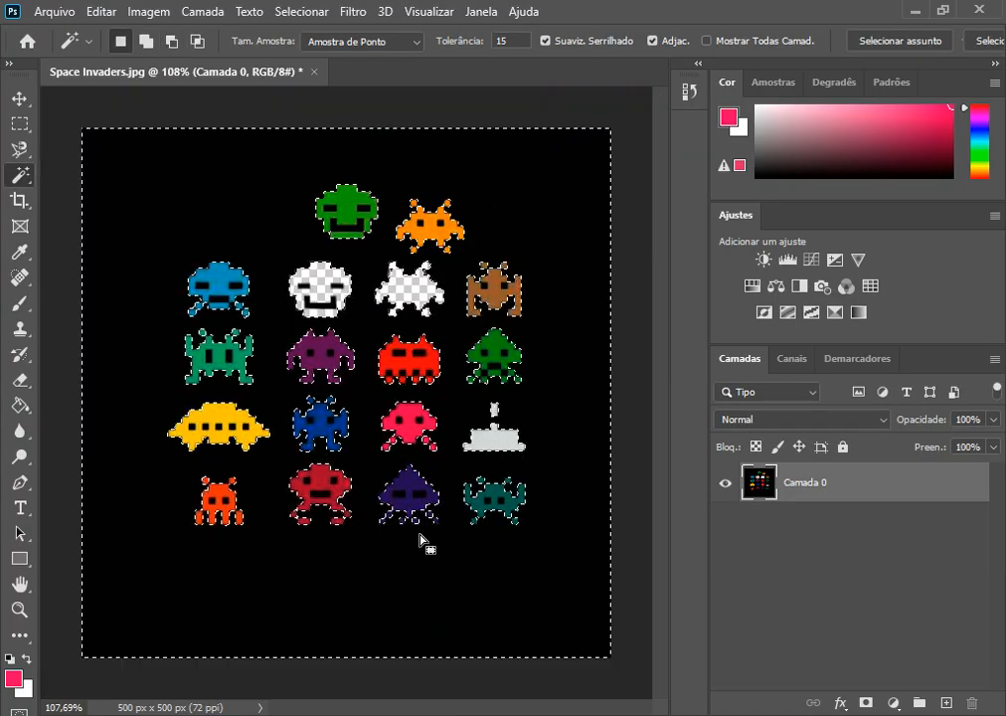
Step: Try deleting the selected black background, and undo the deletion and the selection
{"action": "key", "text": "Delete"}
{"action": "key", "text": "ctrl+d"}
{"action": "scroll", "coordinate": [416, 503], "scroll_direction": "down", "scroll_amount": 1}
{"action": "left_click", "coordinate": [397, 428]}
{"action": "key", "text": "ctrl+z"}
{"action": "key", "text": "ctrl+z"}
{"action": "key", "text": "ctrl+z"}
{"action": "key", "text": "ctrl+z"}
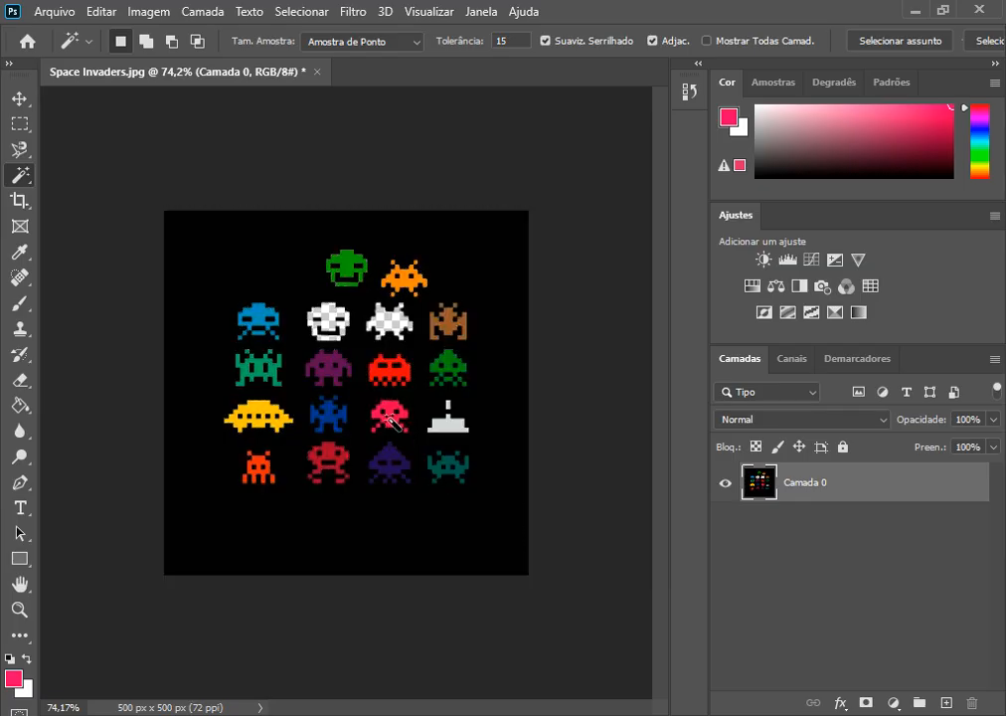
Step: Select the black background once more with the Magic Wand at tolerance 15 and deselect
{"action": "scroll", "coordinate": [313, 378], "scroll_direction": "up", "scroll_amount": 3}
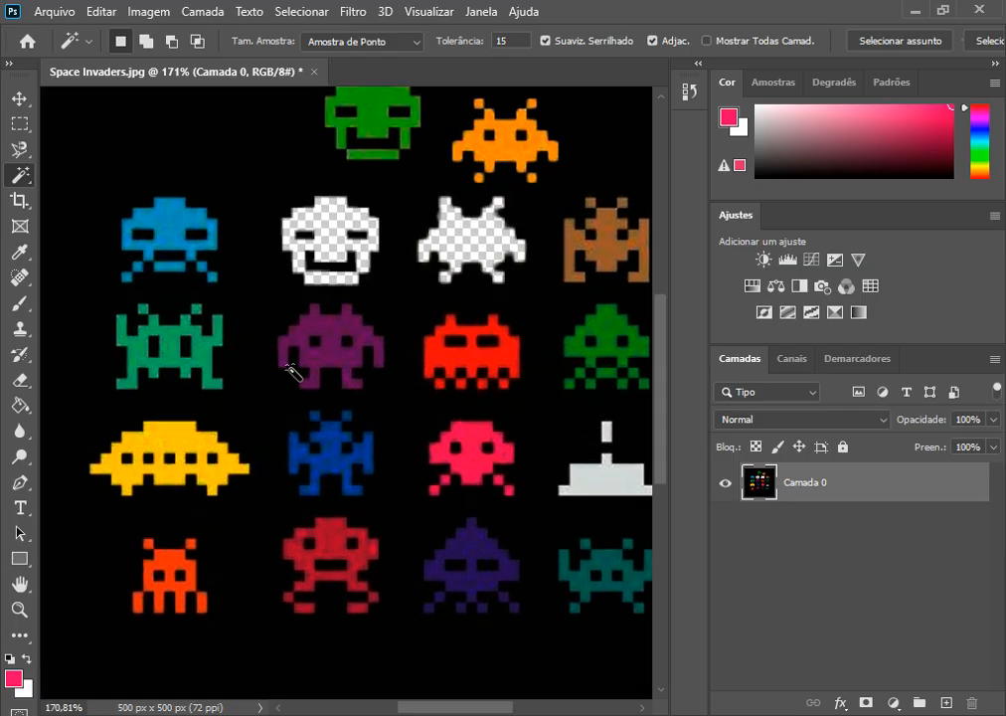
{"action": "left_click", "coordinate": [244, 166]}
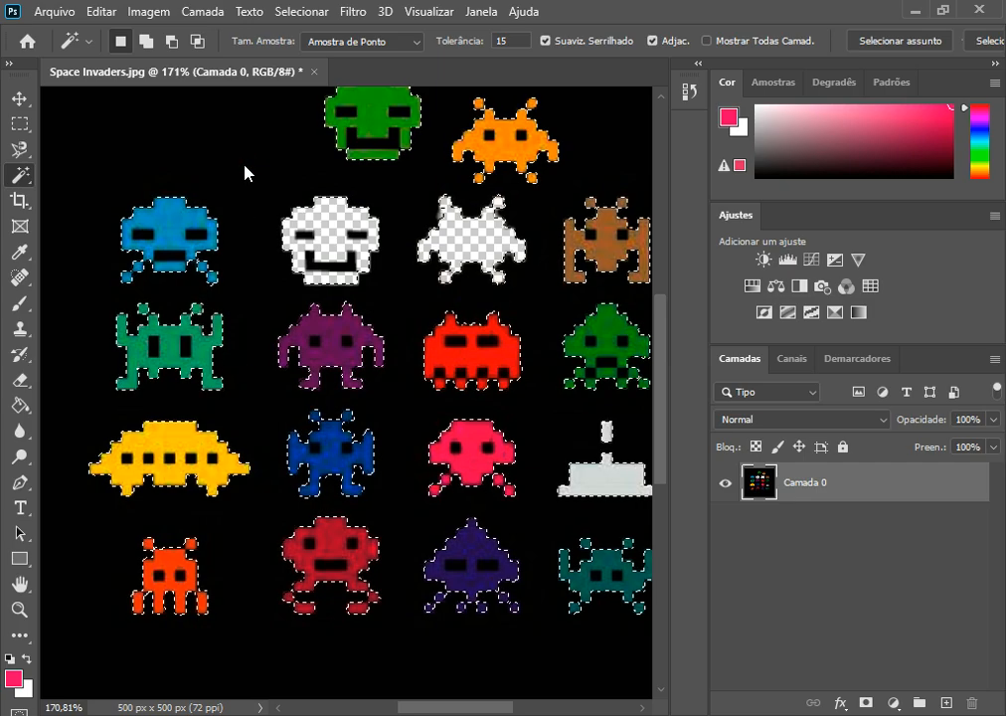
{"action": "key", "text": "ctrl+d"}
{"action": "scroll", "coordinate": [121, 224], "scroll_direction": "up", "scroll_amount": 5}
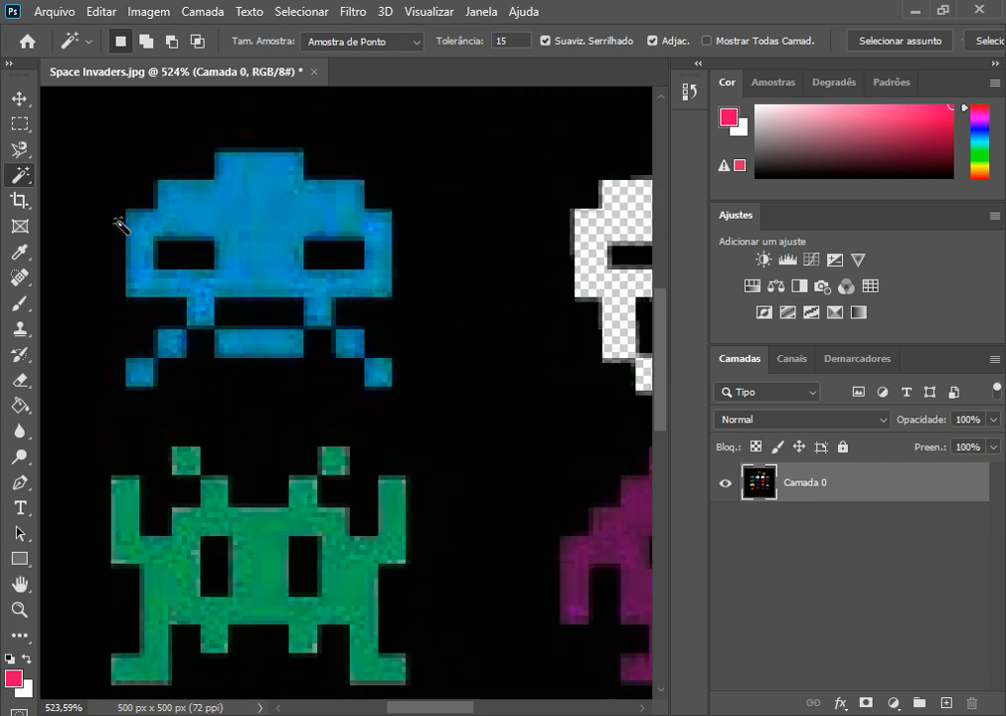
{"action": "scroll", "coordinate": [121, 225], "scroll_direction": "down", "scroll_amount": 5}
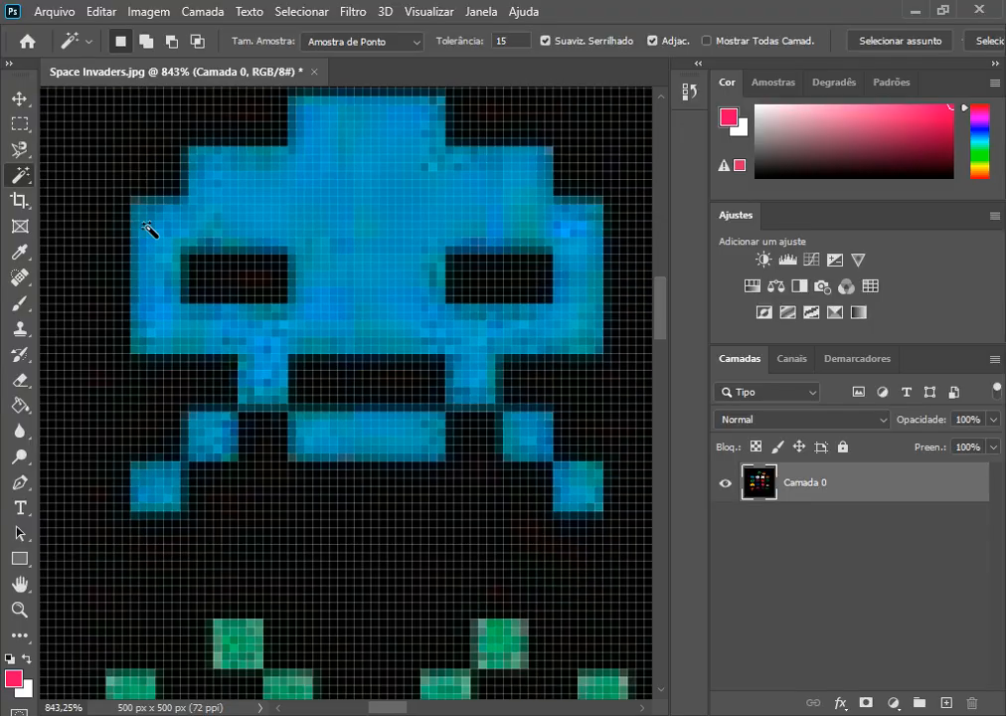
{"action": "scroll", "coordinate": [189, 264], "scroll_direction": "down", "scroll_amount": 5}
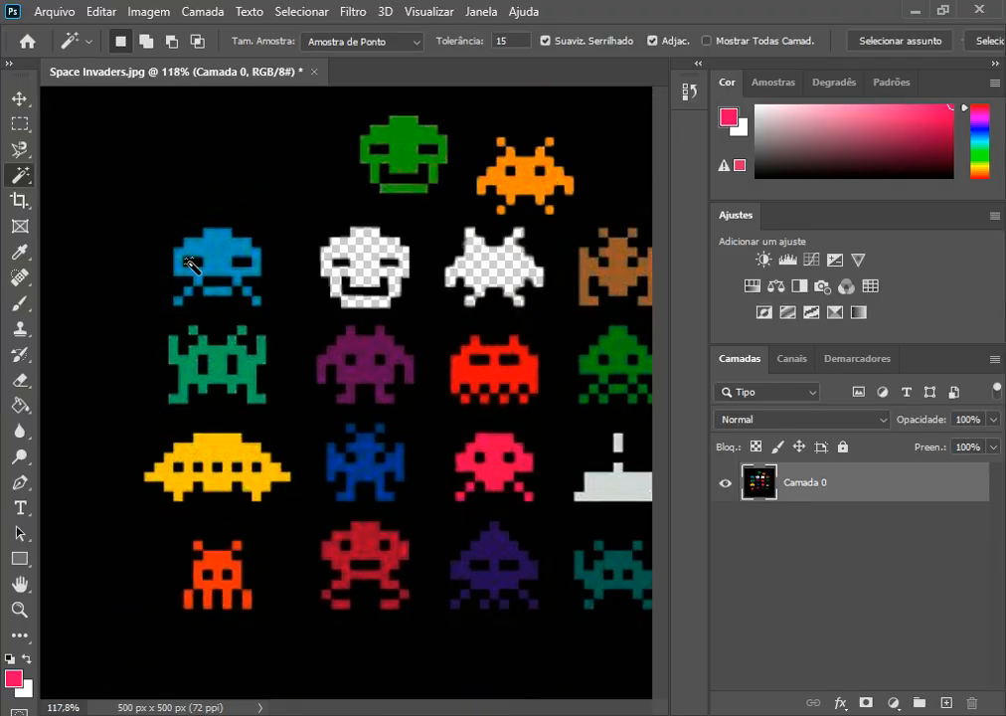
{"action": "scroll", "coordinate": [483, 389], "scroll_direction": "up", "scroll_amount": 4}
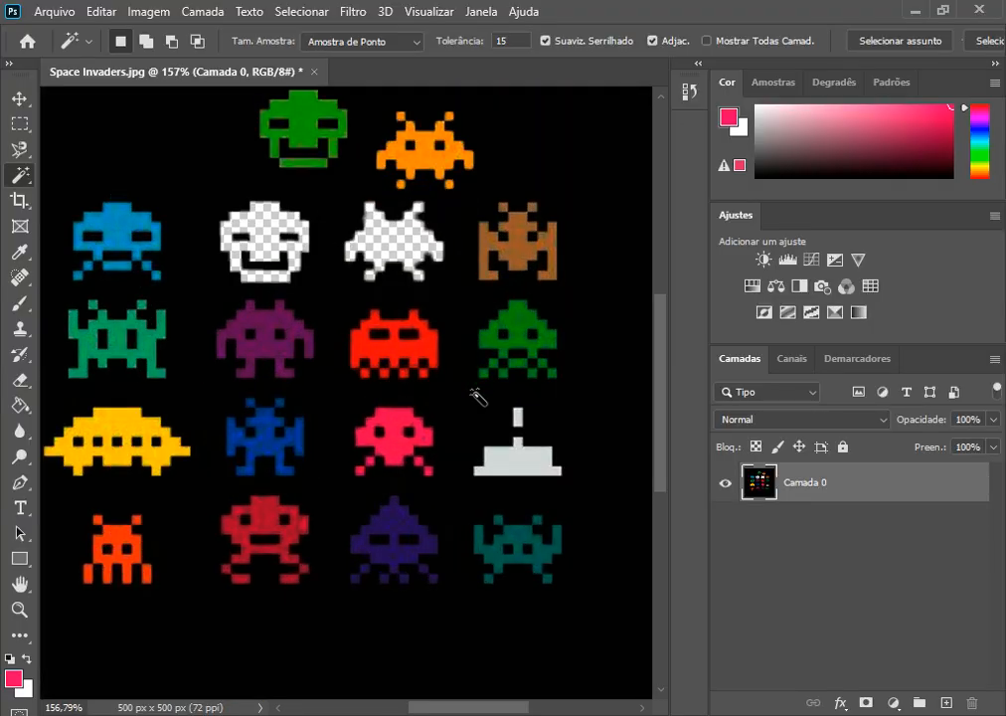
{"action": "scroll", "coordinate": [500, 331], "scroll_direction": "up", "scroll_amount": 2}
{"action": "scroll", "coordinate": [462, 337], "scroll_direction": "down", "scroll_amount": 5}
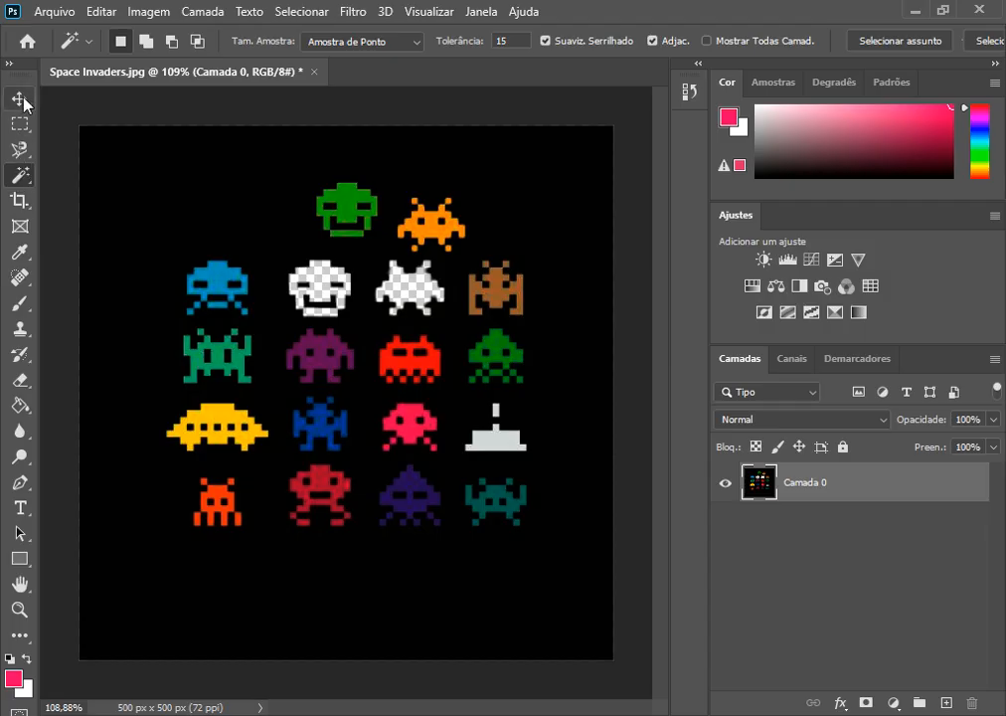
Step: Select the light-blue invader with a rectangular marquee, move it below the last row of invaders, and deselect
{"action": "left_click", "coordinate": [19, 99]}
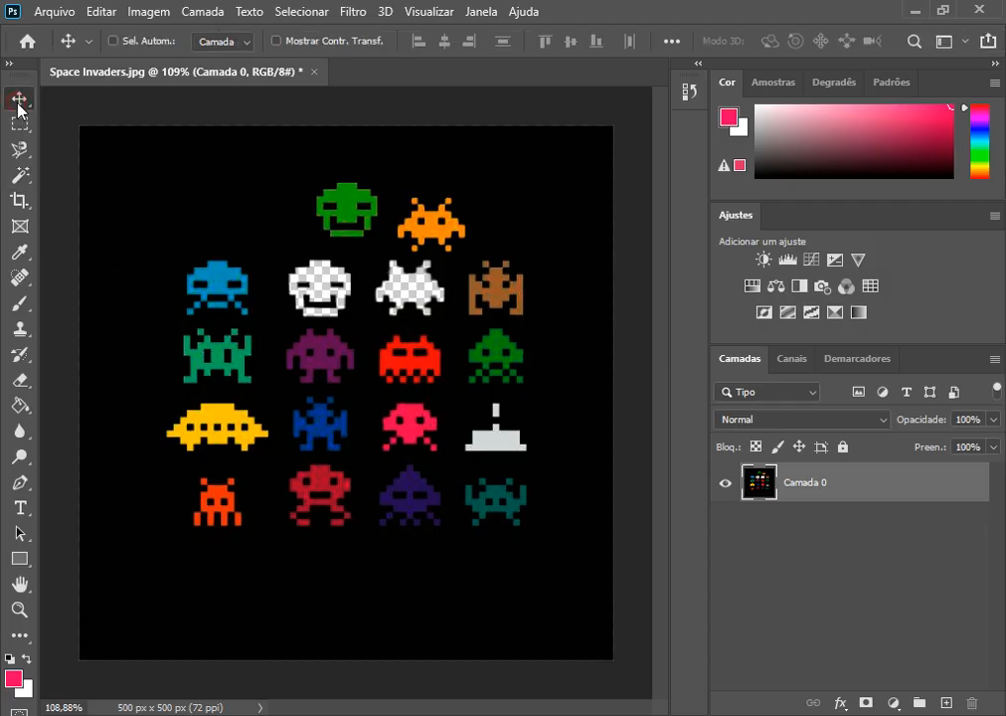
{"action": "left_click", "coordinate": [19, 123]}
{"action": "left_click_drag", "start_coordinate": [214, 299], "coordinate": [347, 598]}
{"action": "left_click", "coordinate": [18, 99]}
{"action": "key", "text": "ctrl+d"}
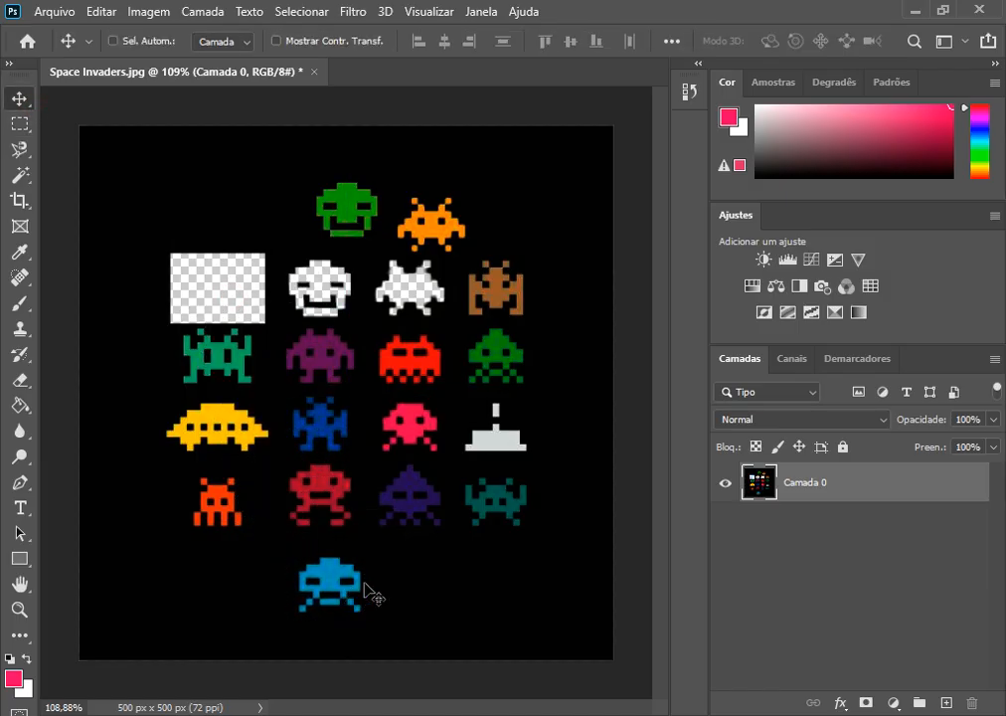
Step: Marquee-select the green invader in the top row, apply Brightness/Contrast with brightness 150, and deselect
{"action": "left_click", "coordinate": [19, 123]}
{"action": "left_click_drag", "start_coordinate": [310, 174], "coordinate": [385, 241]}
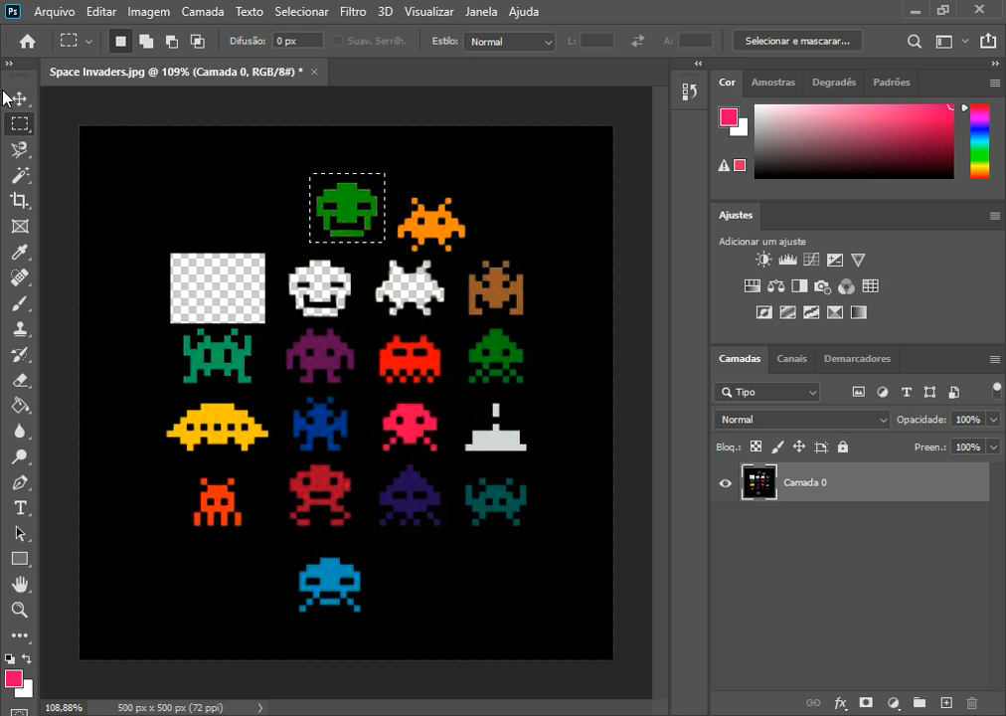
{"action": "left_click", "coordinate": [18, 97]}
{"action": "left_click", "coordinate": [148, 11]}
{"action": "mouse_move", "coordinate": [208, 63]}
{"action": "left_click", "coordinate": [392, 61]}
{"action": "left_click_drag", "start_coordinate": [738, 100], "coordinate": [935, 100]}
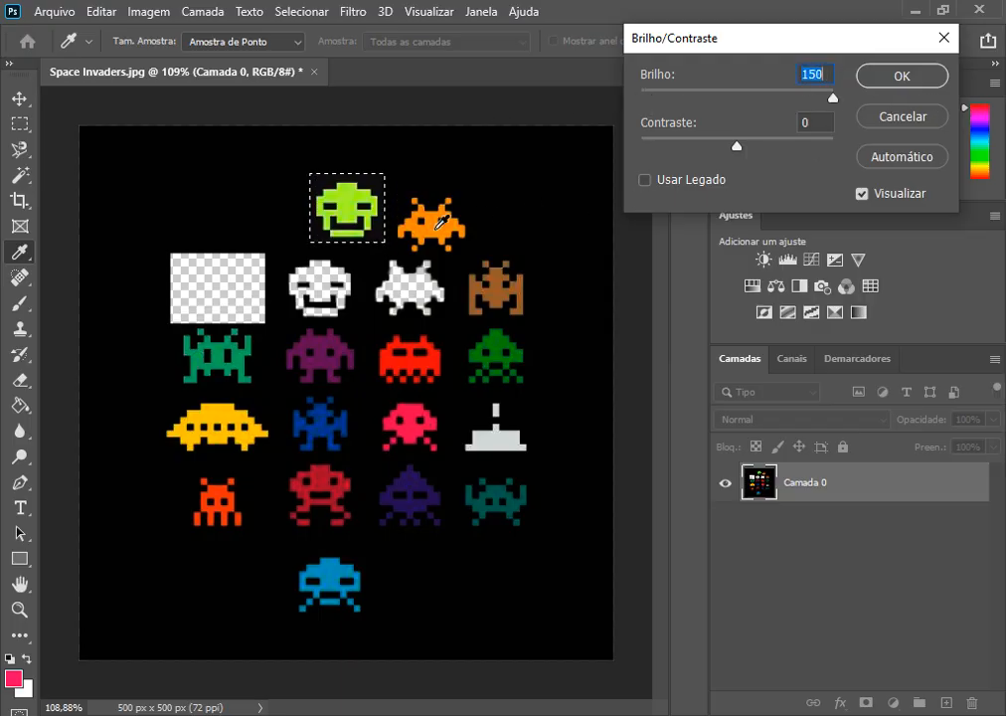
{"action": "left_click", "coordinate": [899, 76]}
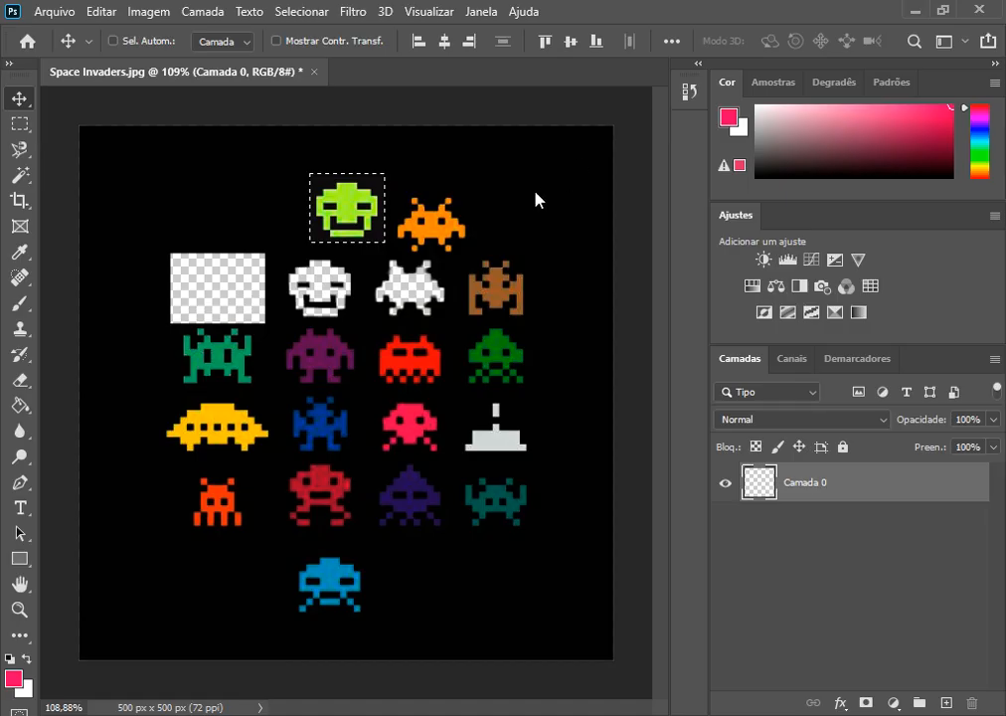
{"action": "key", "text": "ctrl+d"}
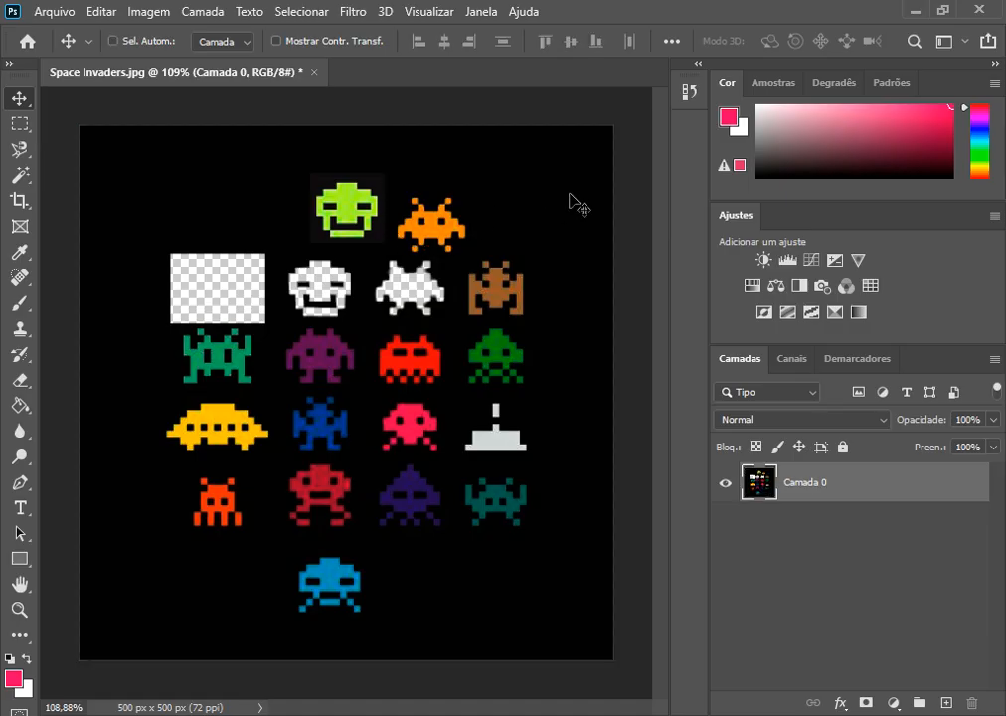
Step: Marquee-select a full-height area over the image's right half, raise its brightness to 150 with Brightness/Contrast, and deselect
{"action": "left_click", "coordinate": [20, 123]}
{"action": "left_click_drag", "start_coordinate": [358, 115], "coordinate": [676, 668]}
{"action": "left_click_drag", "start_coordinate": [329, 116], "coordinate": [598, 677]}
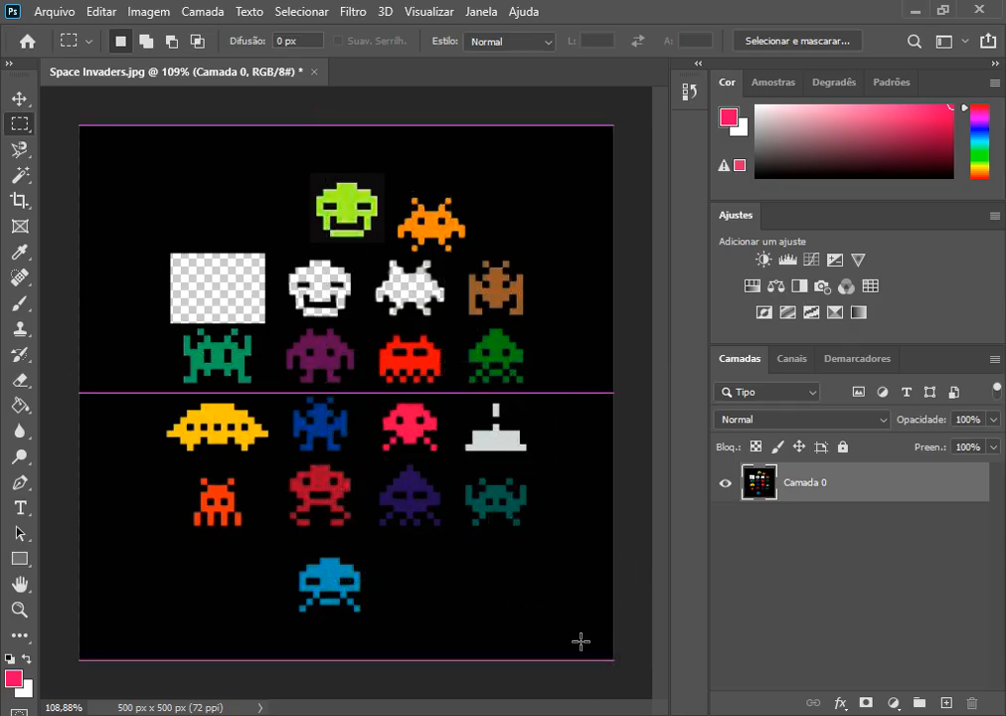
{"action": "left_click", "coordinate": [162, 14]}
{"action": "mouse_move", "coordinate": [254, 61]}
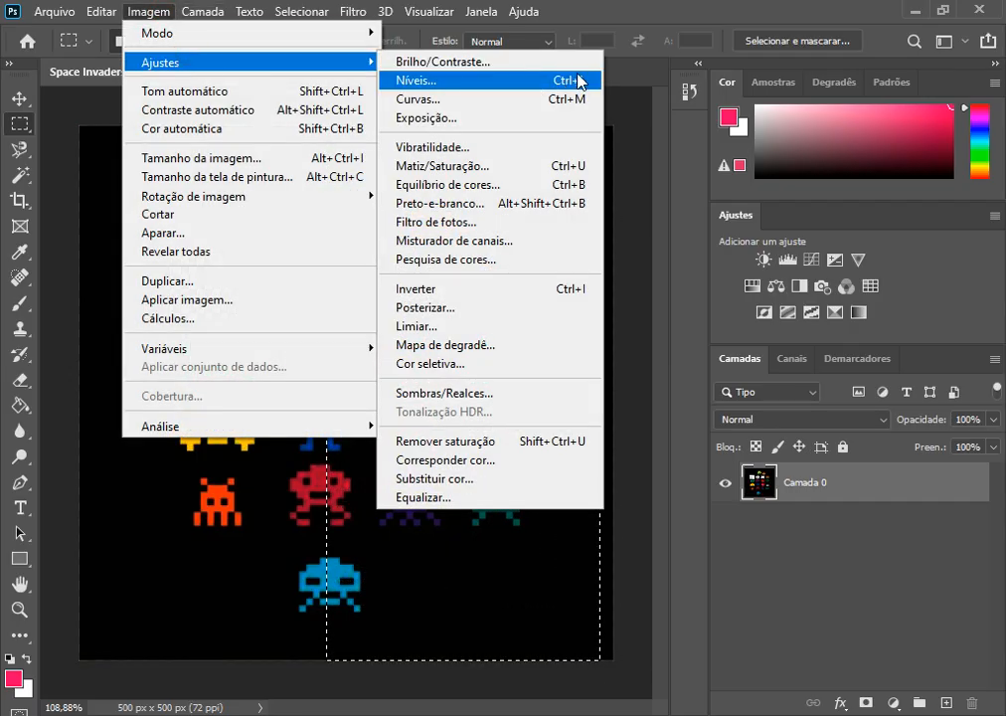
{"action": "left_click", "coordinate": [557, 63]}
{"action": "left_click_drag", "start_coordinate": [737, 98], "coordinate": [833, 97]}
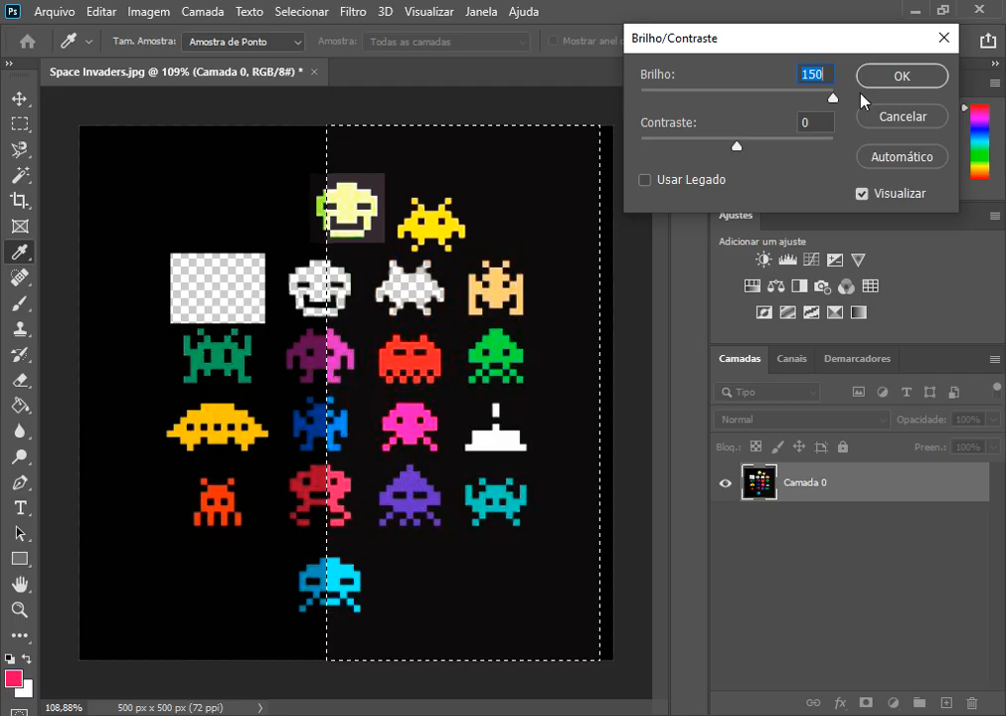
{"action": "left_click", "coordinate": [902, 79]}
{"action": "left_click", "coordinate": [414, 201]}
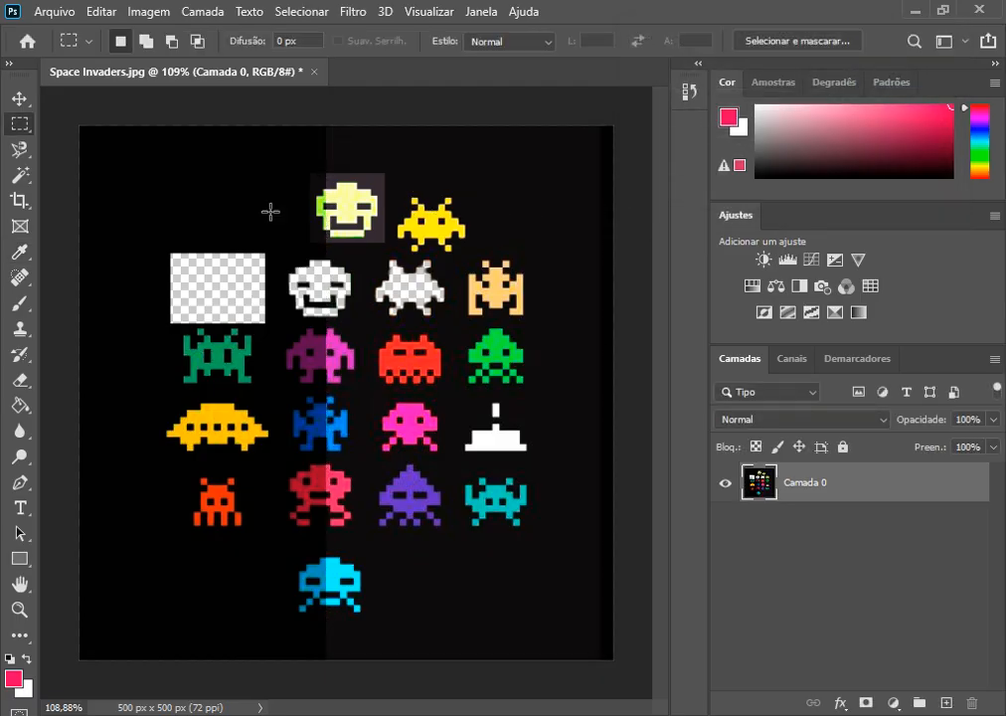
Step: Replace the Magnetic Lasso with the standard Lasso tool and return to the Move tool
{"action": "left_click", "coordinate": [19, 149]}
{"action": "left_click", "coordinate": [50, 149]}
{"action": "left_click", "coordinate": [19, 98]}
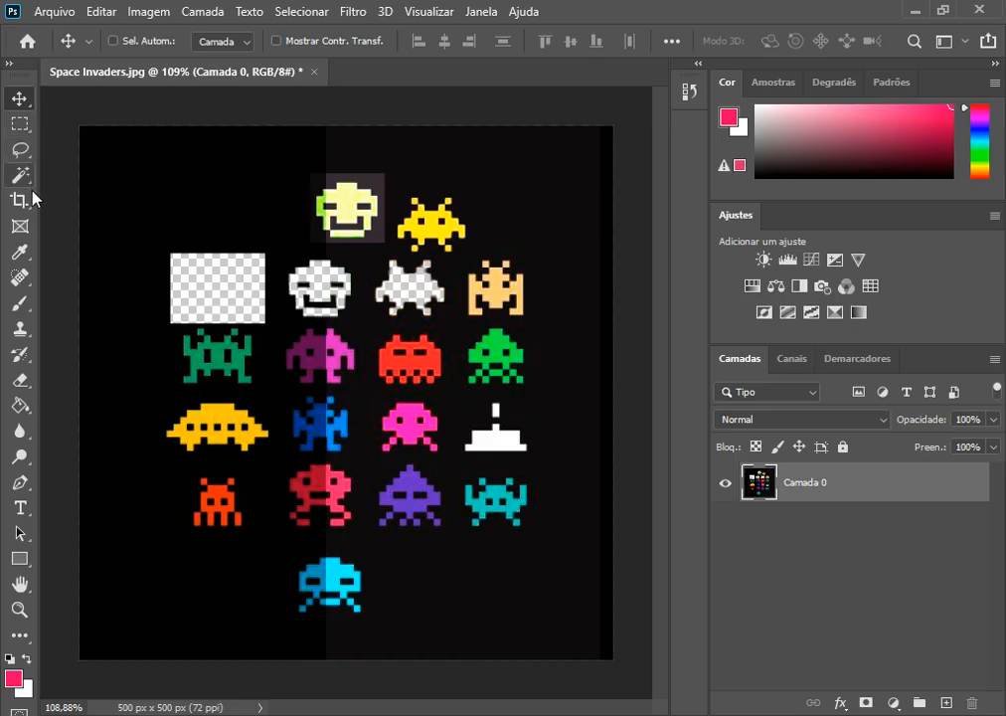
{"action": "left_click", "coordinate": [19, 97]}
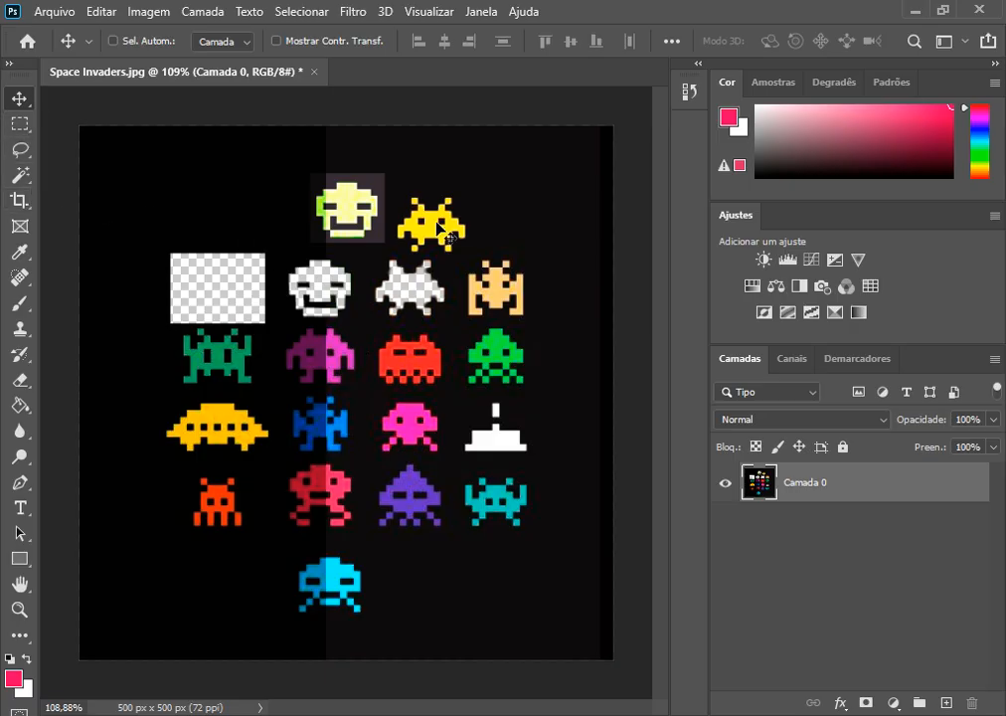